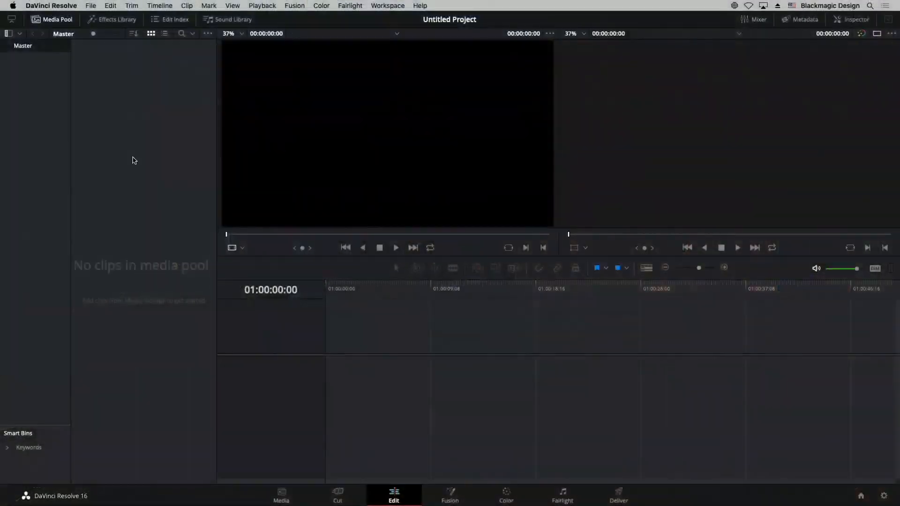
Import the contents of the Age of Airplanes folder, with its subfolders as bins, and change the project frame rate to match the clips
{"action": "key", "text": "super+Tab"}
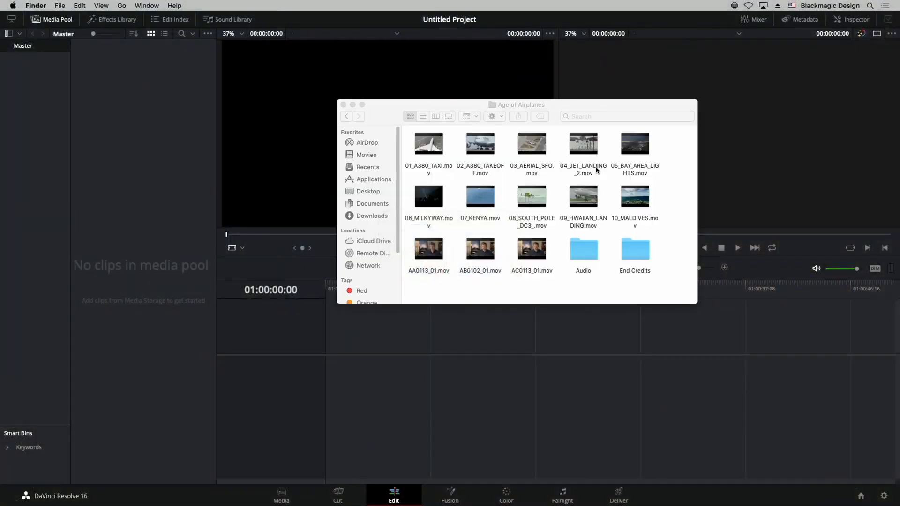
{"action": "left_click_drag", "start_coordinate": [474, 103], "coordinate": [521, 97]}
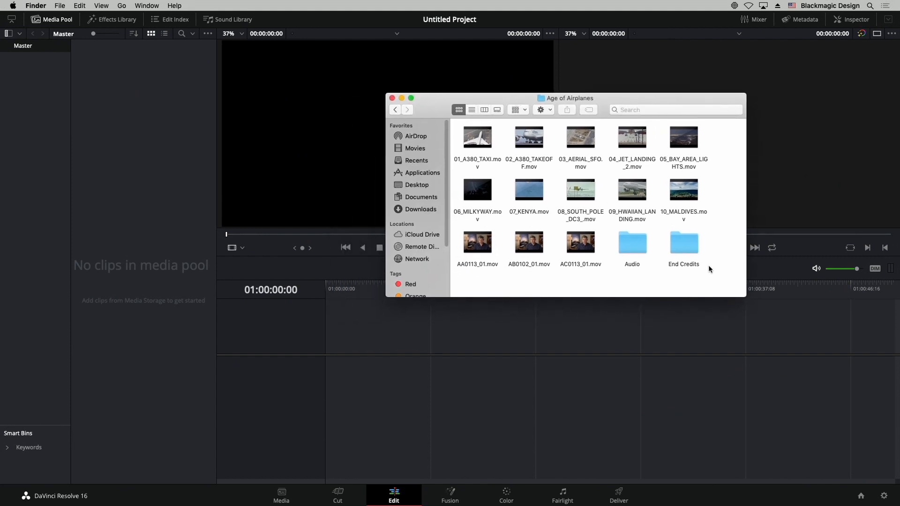
{"action": "left_click_drag", "start_coordinate": [719, 280], "coordinate": [45, 102]}
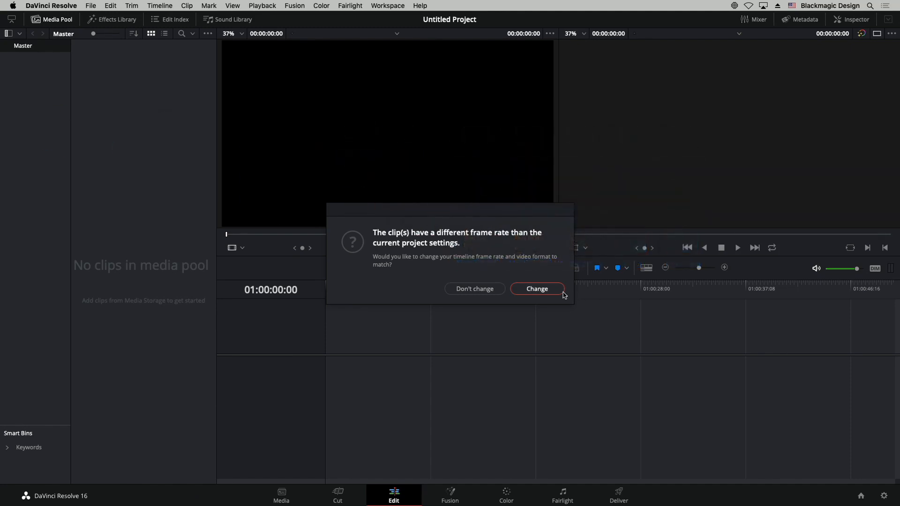
{"action": "left_click", "coordinate": [548, 291]}
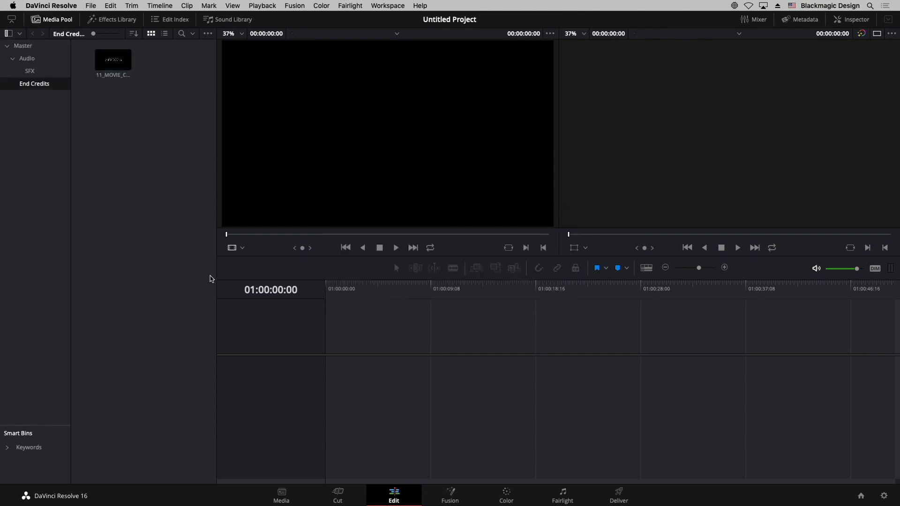
Look through the contents of the Master, Audio, SFX and End Credits bins, ending on the Master bin
{"action": "left_click", "coordinate": [30, 48]}
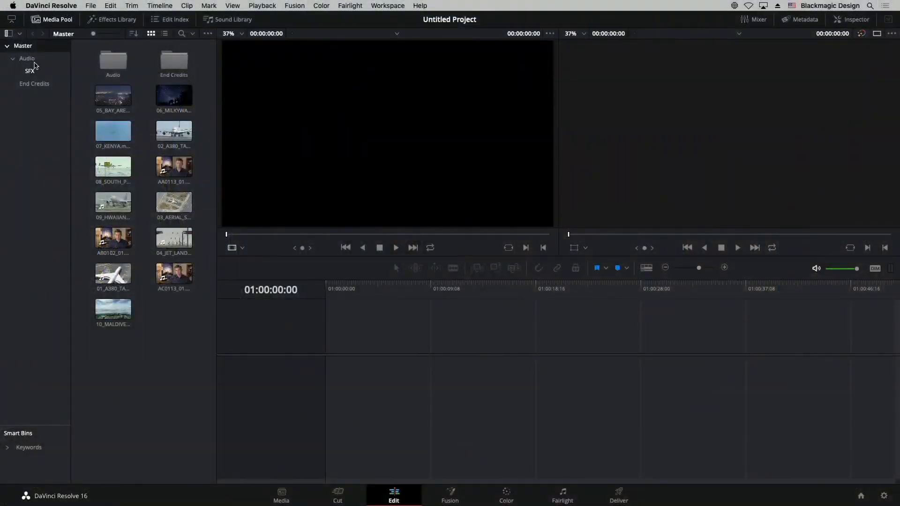
{"action": "left_click", "coordinate": [32, 63]}
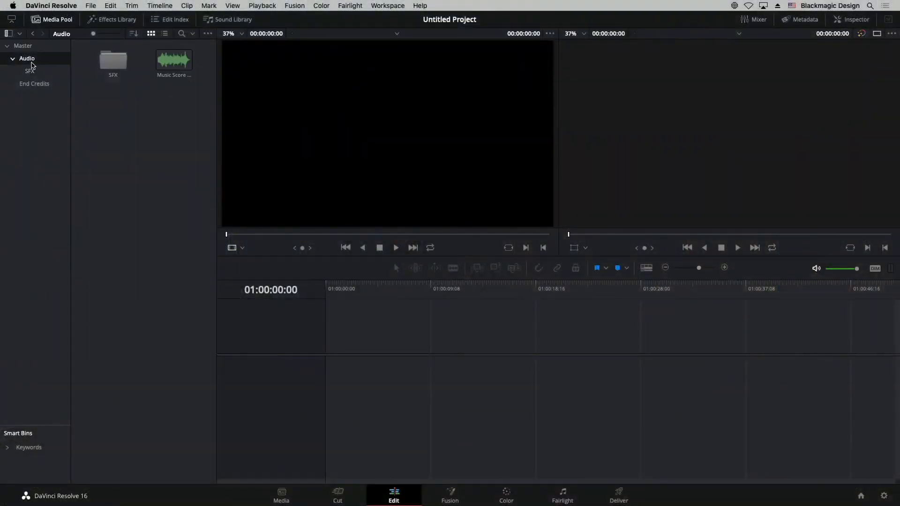
{"action": "left_click", "coordinate": [30, 71]}
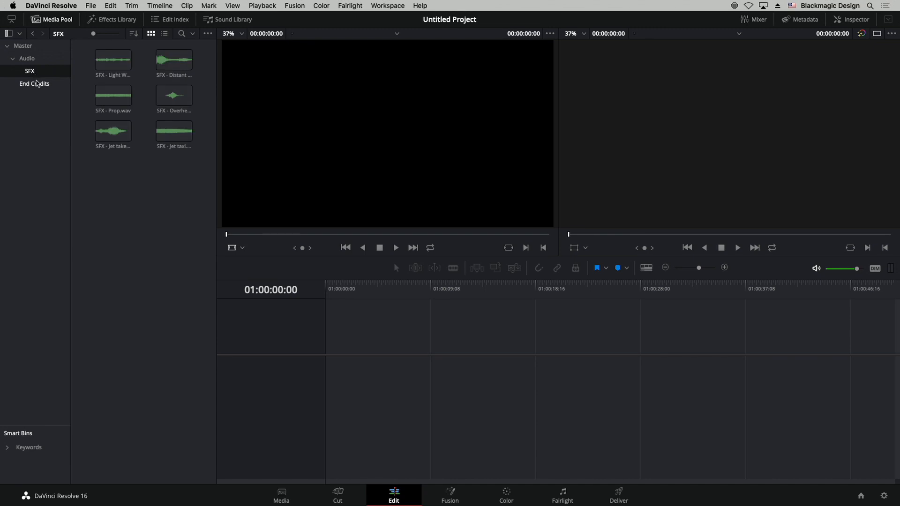
{"action": "left_click", "coordinate": [37, 84]}
{"action": "left_click", "coordinate": [24, 46]}
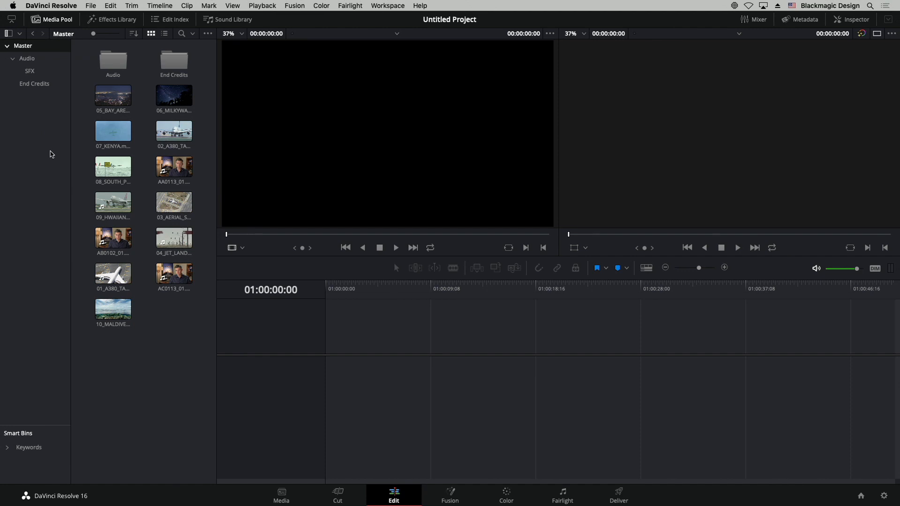
Create a new bin named SFO under Master and return to the Master bin
{"action": "right_click", "coordinate": [29, 137]}
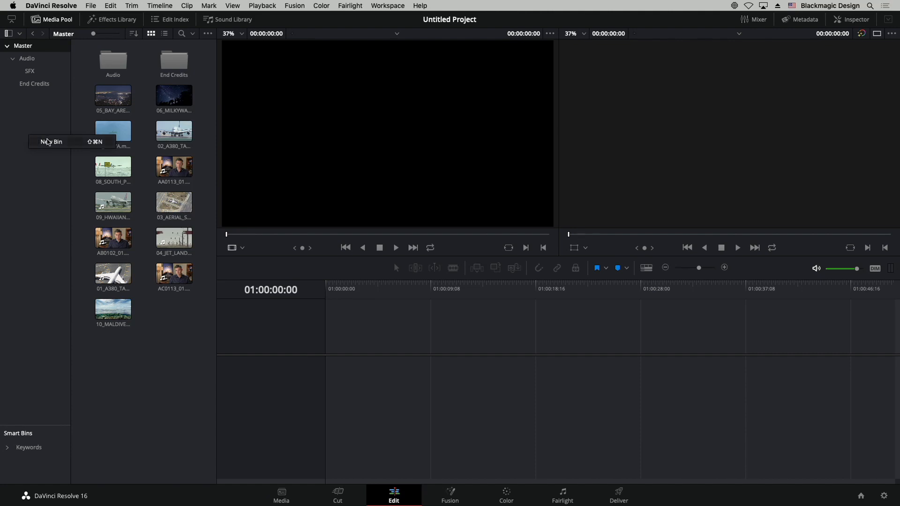
{"action": "left_click", "coordinate": [48, 142]}
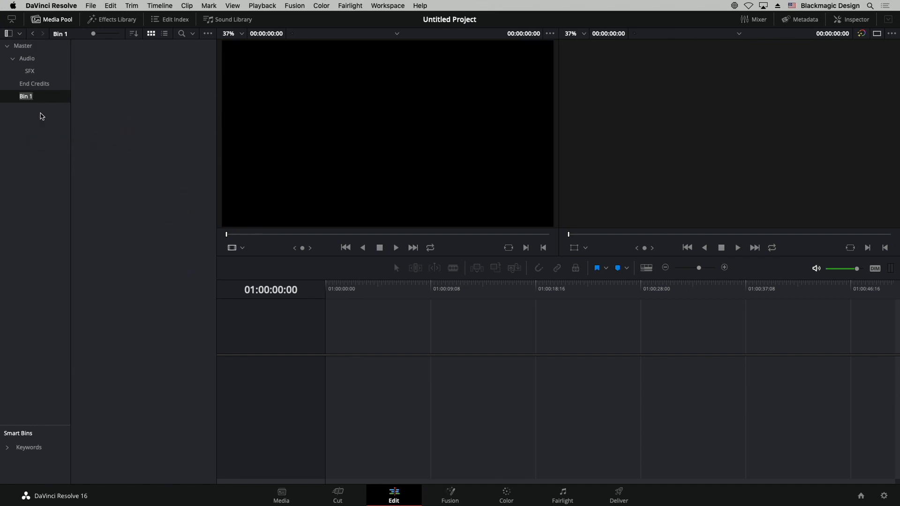
{"action": "type", "text": "SFO"}
{"action": "left_click", "coordinate": [40, 47]}
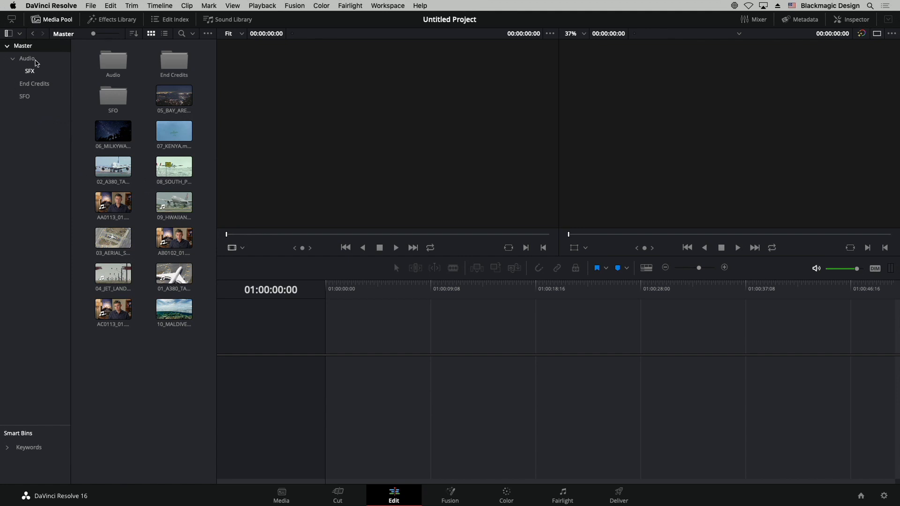
Hide the bin list and display the Master bin's clips in list view
{"action": "left_click", "coordinate": [8, 33]}
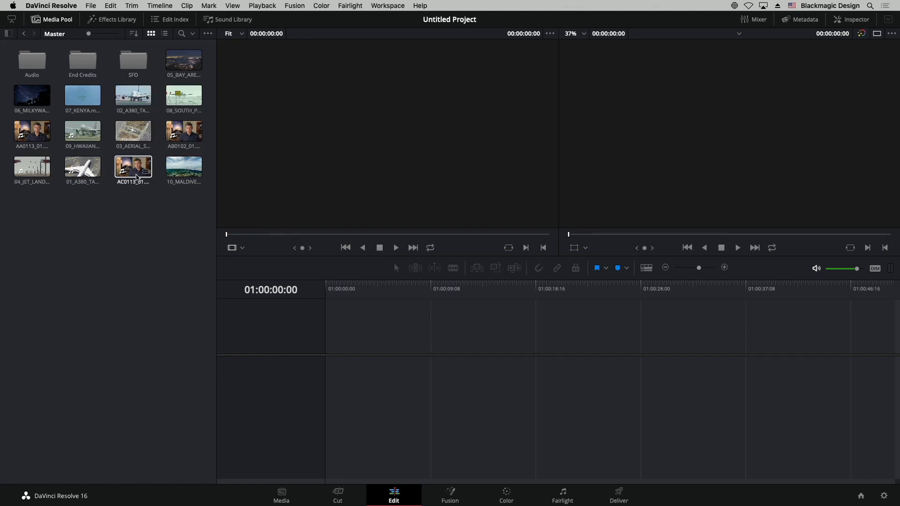
{"action": "left_click", "coordinate": [164, 35]}
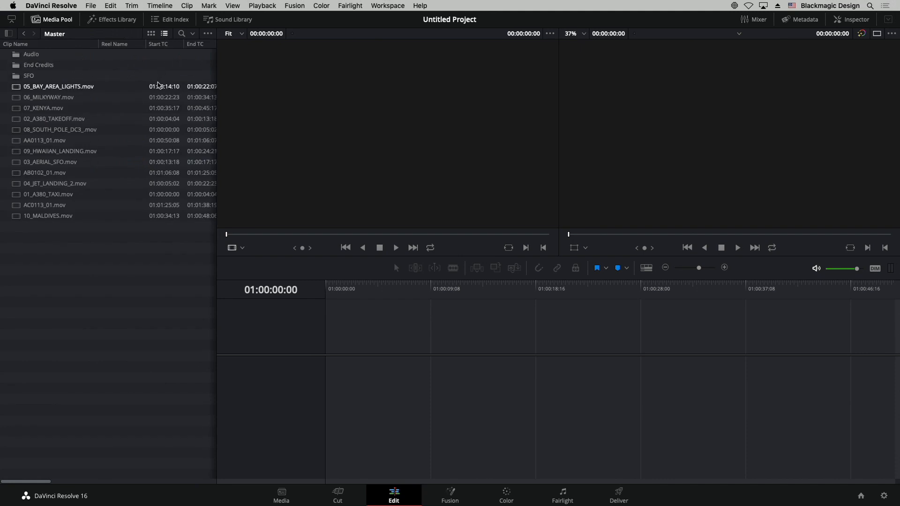
Hide the Audio Ch, Audio Codec, Date Modified and Duration columns in the clip list
{"action": "right_click", "coordinate": [121, 46]}
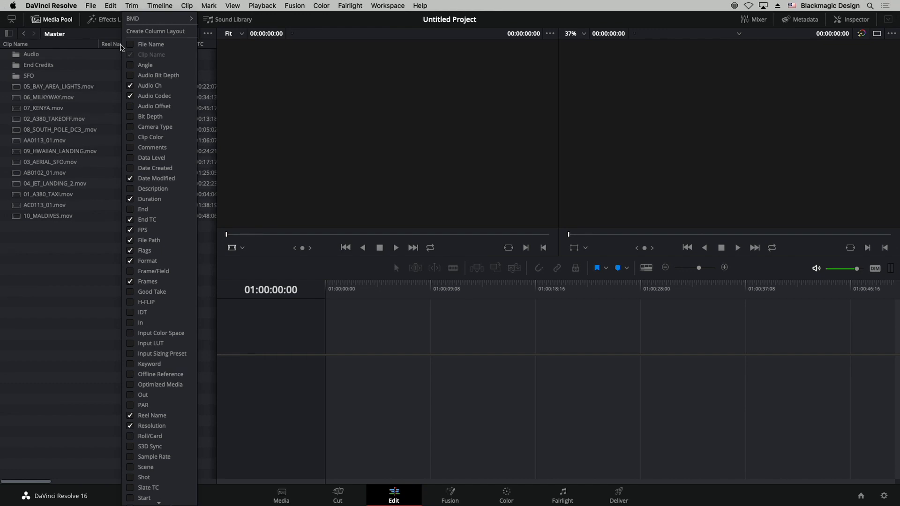
{"action": "left_click", "coordinate": [149, 86]}
{"action": "left_click", "coordinate": [149, 97]}
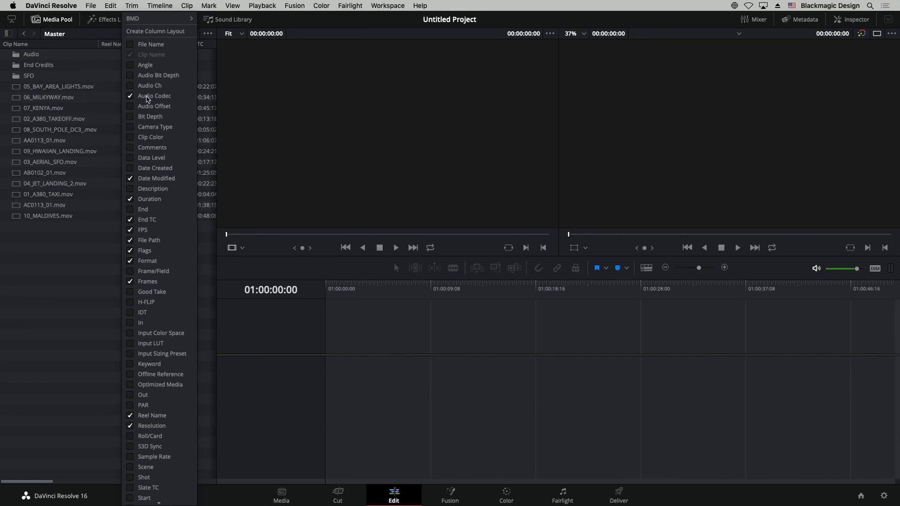
{"action": "left_click", "coordinate": [145, 179]}
{"action": "left_click", "coordinate": [147, 200]}
{"action": "left_click", "coordinate": [110, 35]}
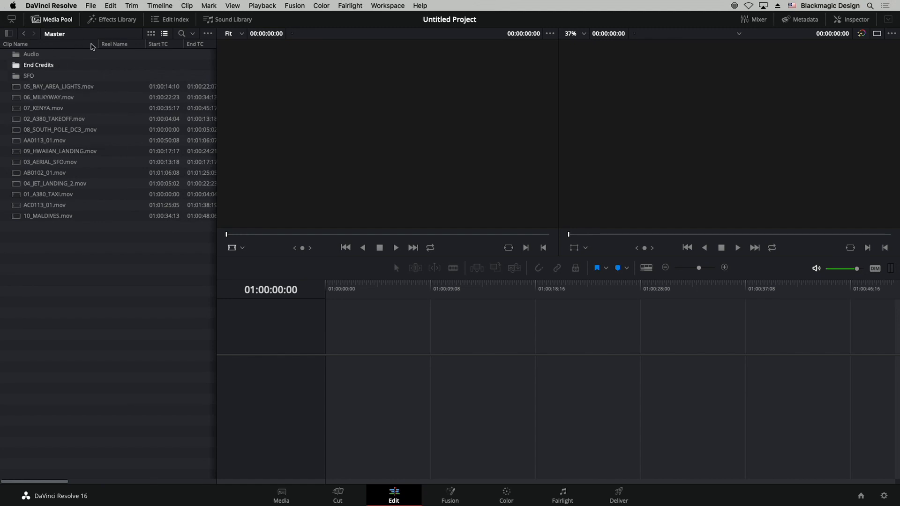
Show the filmstrip above the clip list and preview the 05_BAY_AREA_LIGHTS, 06_MILKYWAY, 07_KENYA and 02_A380_TAKEOFF clips in it
{"action": "left_click", "coordinate": [207, 33]}
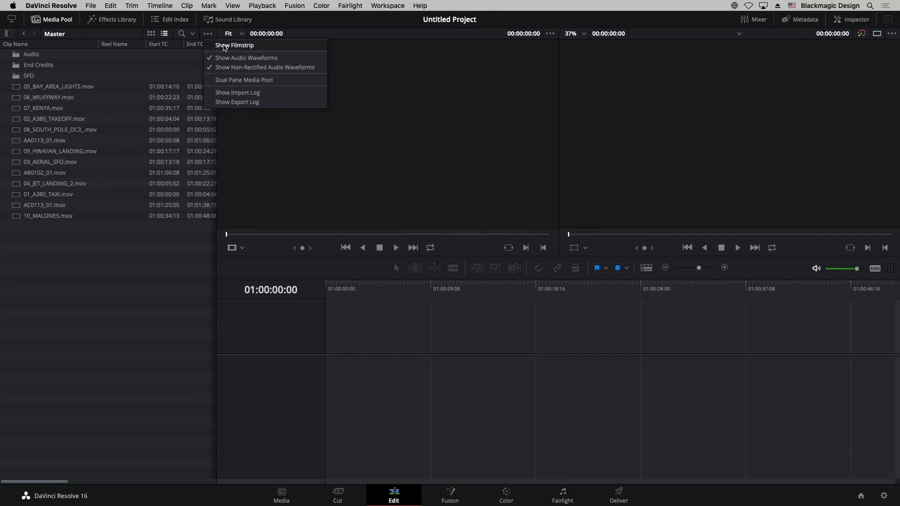
{"action": "left_click", "coordinate": [224, 46]}
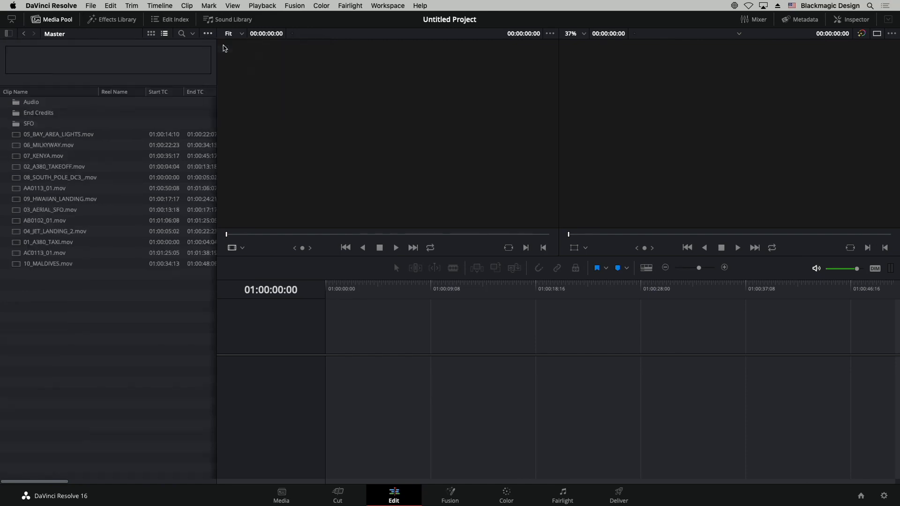
{"action": "left_click", "coordinate": [81, 138]}
{"action": "left_click", "coordinate": [81, 57]}
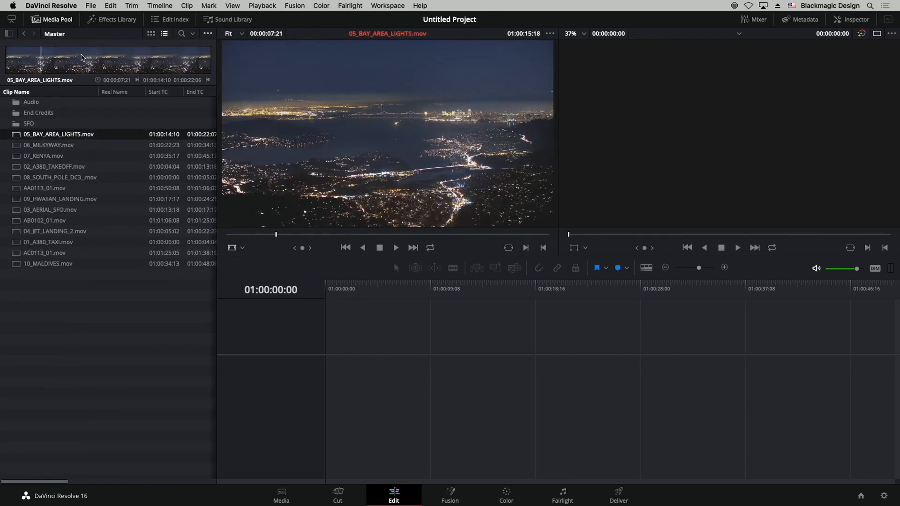
{"action": "left_click", "coordinate": [55, 146]}
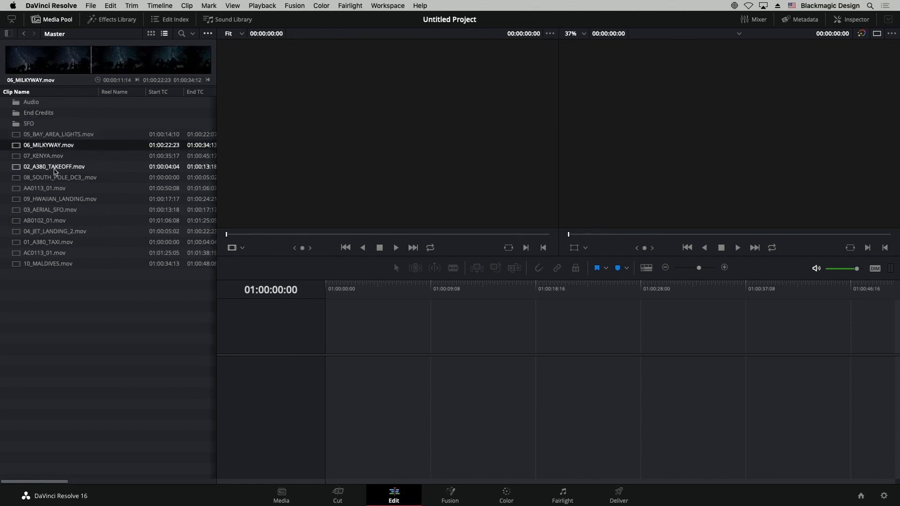
{"action": "left_click", "coordinate": [44, 159]}
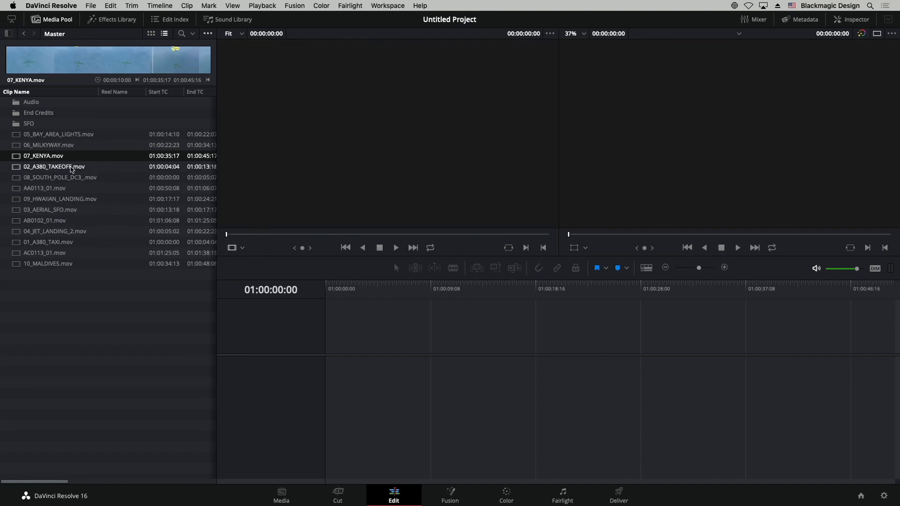
{"action": "left_click", "coordinate": [71, 167]}
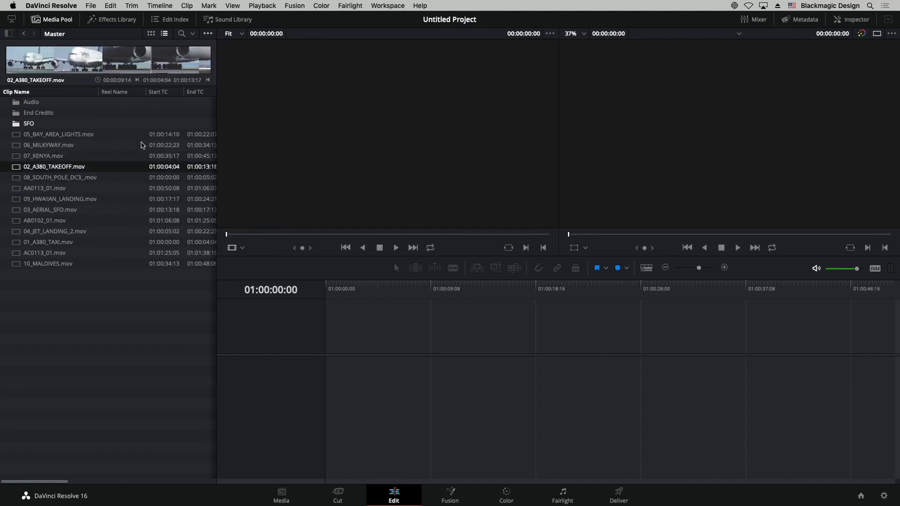
Restore the thumbnail view with the bin list and sort the Master bin's clips by File Name
{"action": "left_click", "coordinate": [150, 33]}
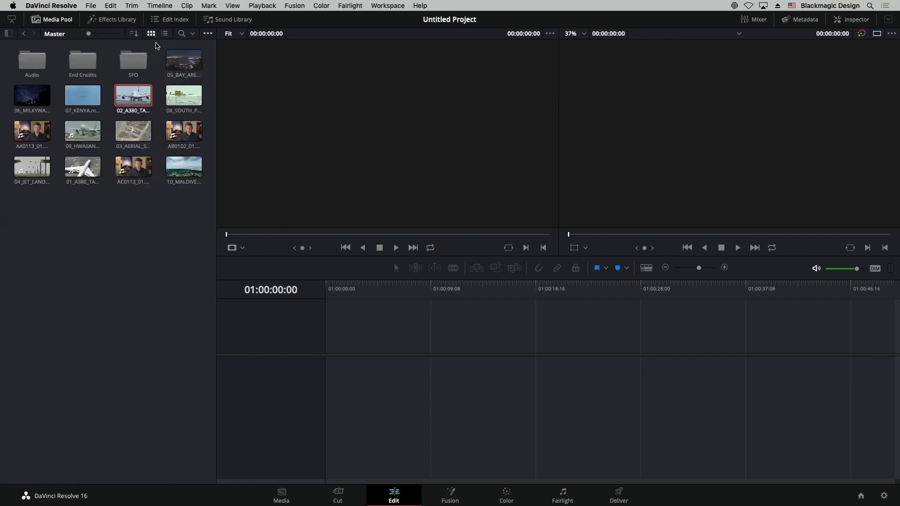
{"action": "left_click", "coordinate": [9, 35]}
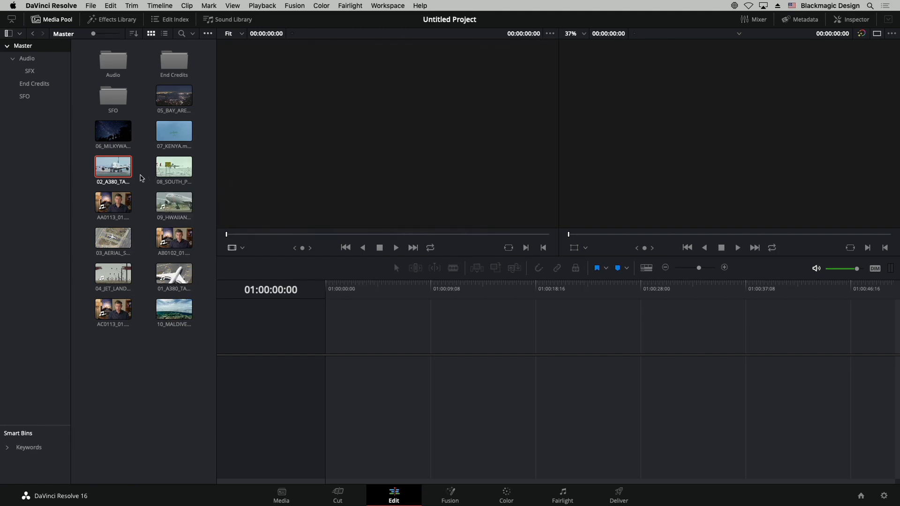
{"action": "left_click", "coordinate": [134, 35]}
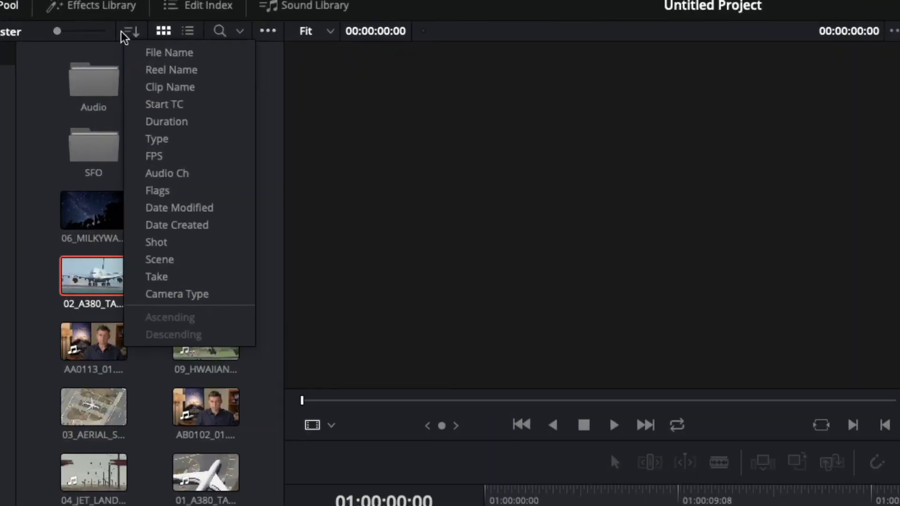
{"action": "left_click", "coordinate": [185, 56]}
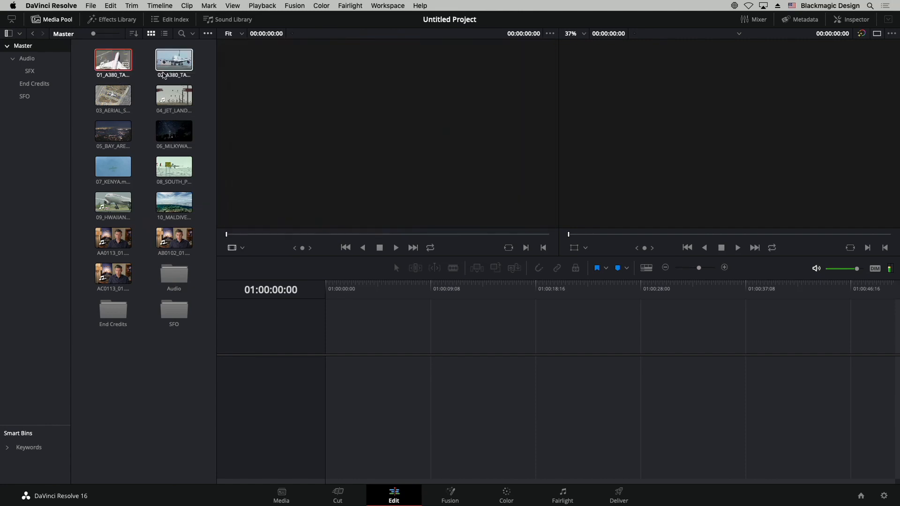
Move the 01_A380_TAXI, 02_A380_TAKEOFF and 03_AERIAL_SFO clips into the SFO bin and open that bin
{"action": "left_click", "coordinate": [123, 64]}
{"action": "left_click", "coordinate": [124, 101], "text": "shift"}
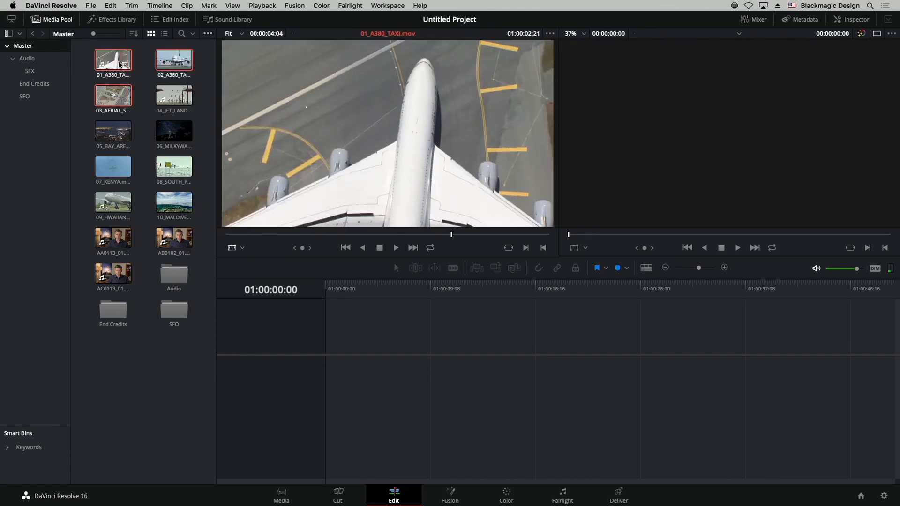
{"action": "left_click_drag", "start_coordinate": [113, 61], "coordinate": [28, 97]}
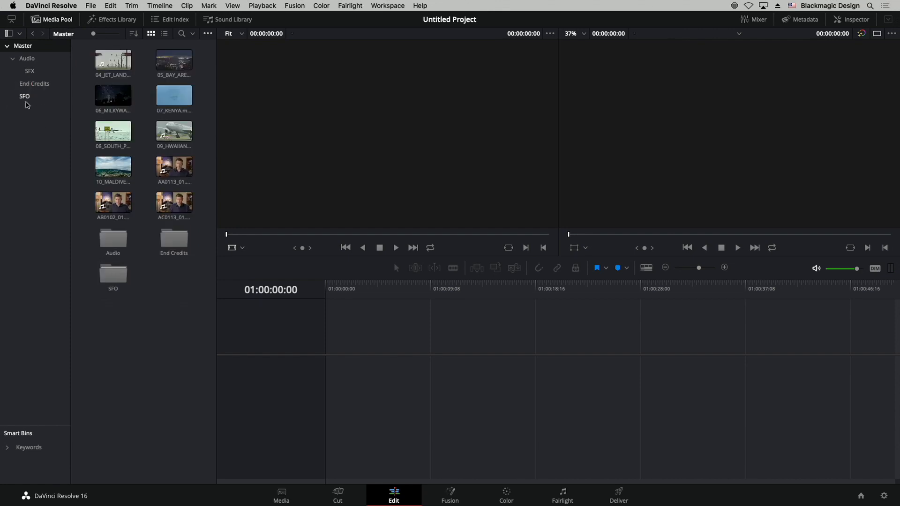
{"action": "left_click", "coordinate": [25, 97]}
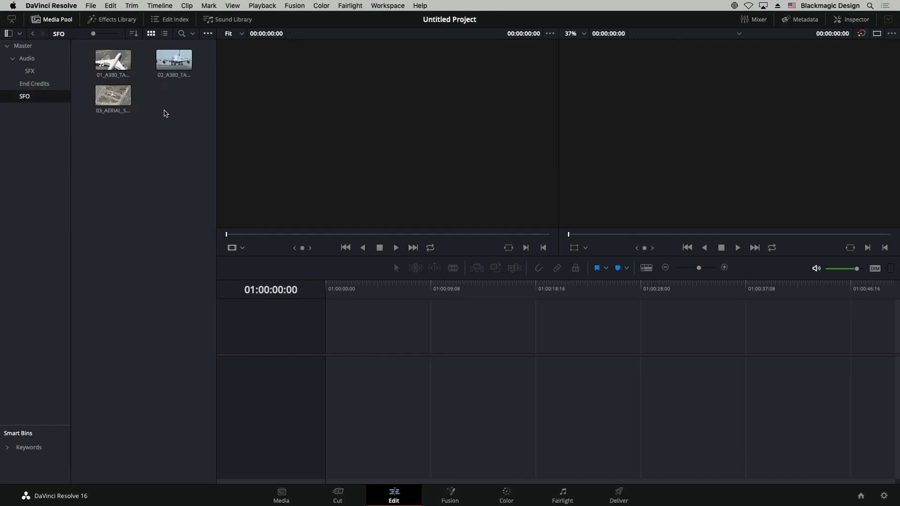
Place AA0113_01.mov from the Master bin at the start of a new timeline and trim its end to about 12 seconds
{"action": "left_click", "coordinate": [30, 46]}
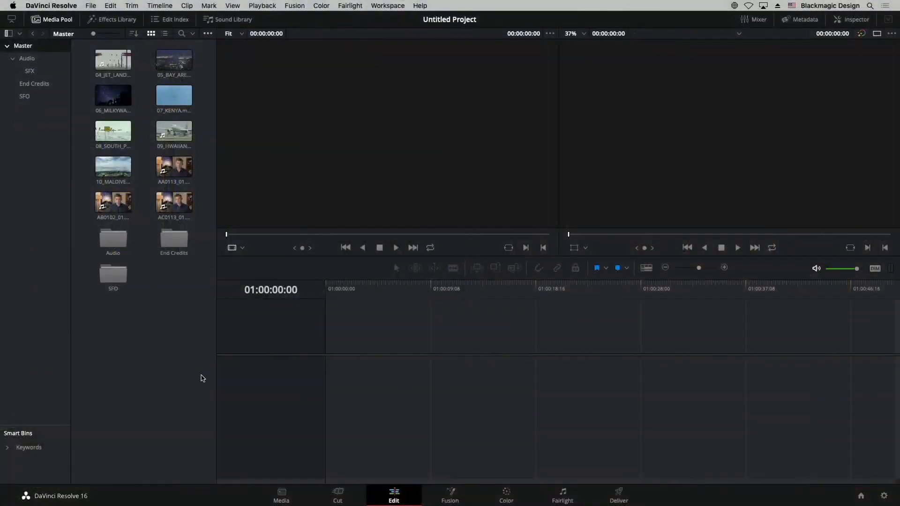
{"action": "left_click", "coordinate": [174, 166]}
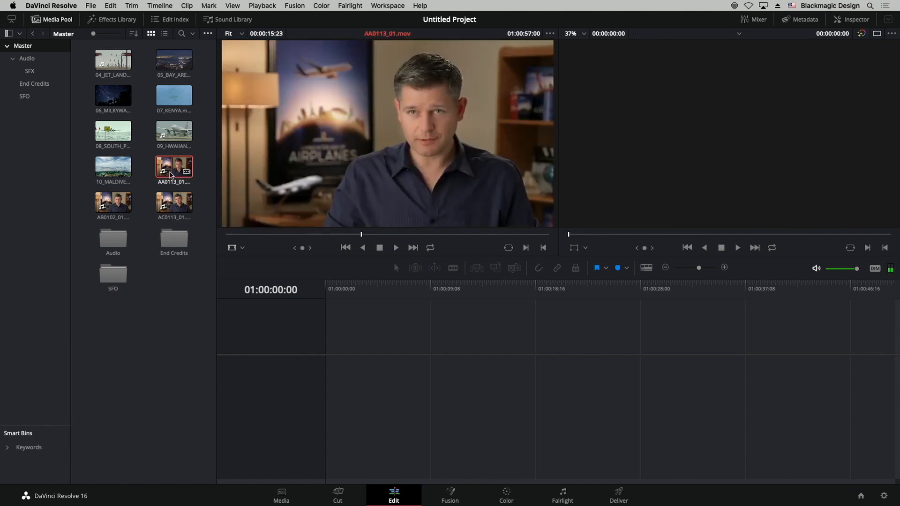
{"action": "left_click_drag", "start_coordinate": [174, 167], "coordinate": [329, 398]}
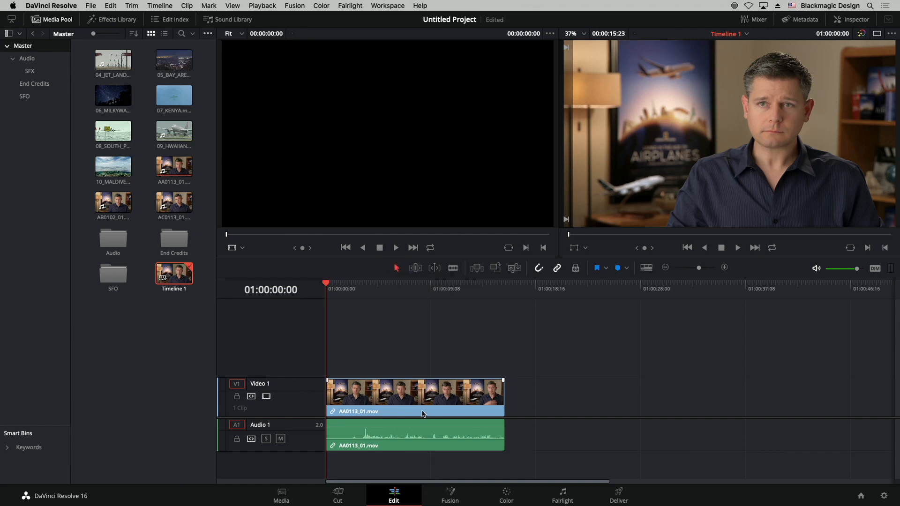
{"action": "left_click_drag", "start_coordinate": [405, 401], "coordinate": [357, 399]}
{"action": "left_click_drag", "start_coordinate": [504, 401], "coordinate": [460, 402]}
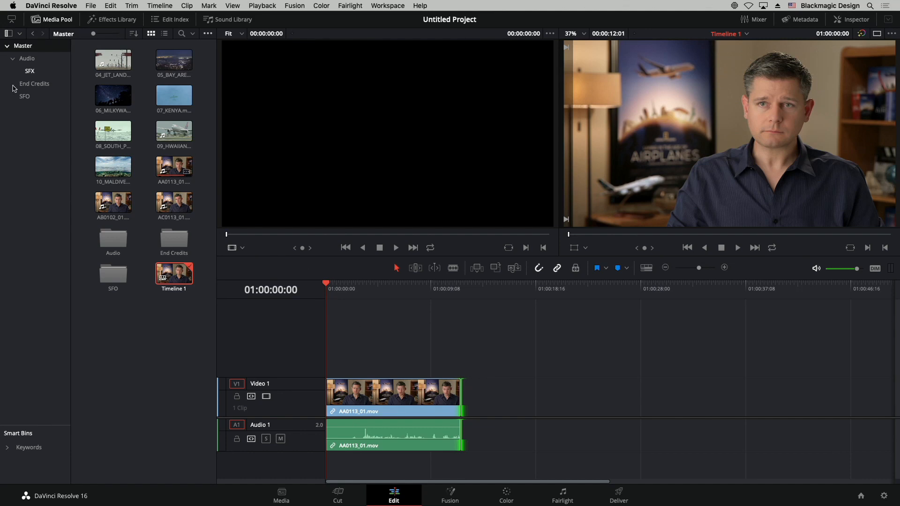
Open the SFO bin, skim its clips, and load 02_A380_TAKEOFF.mov into the source viewer
{"action": "left_click", "coordinate": [24, 96]}
{"action": "left_click", "coordinate": [113, 97]}
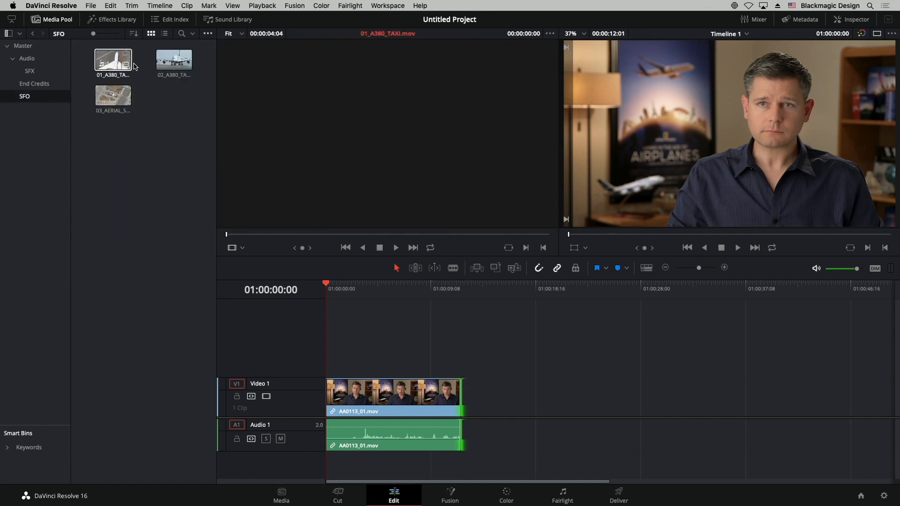
{"action": "left_click", "coordinate": [172, 63]}
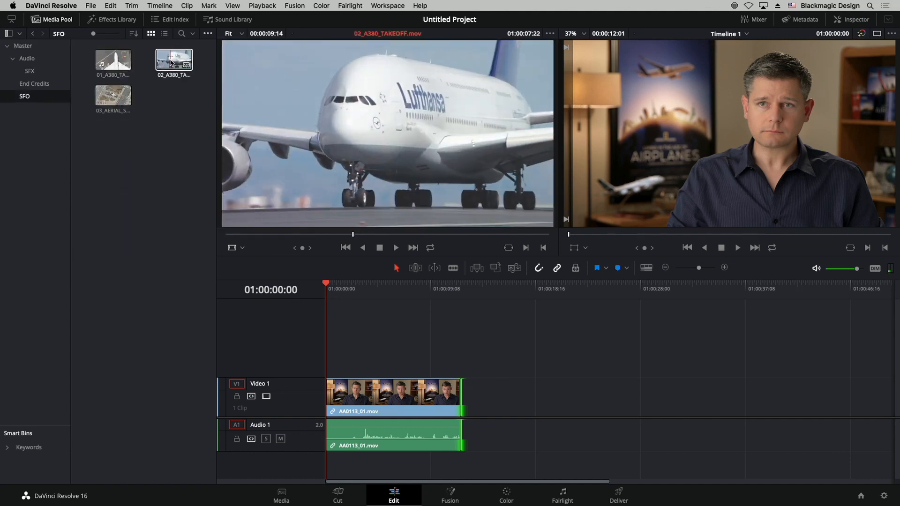
{"action": "left_click", "coordinate": [168, 119]}
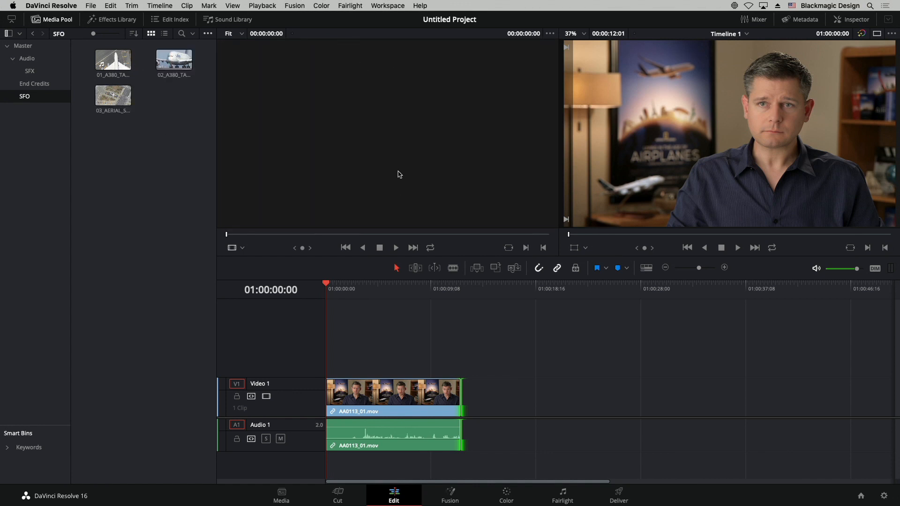
{"action": "left_click", "coordinate": [174, 60]}
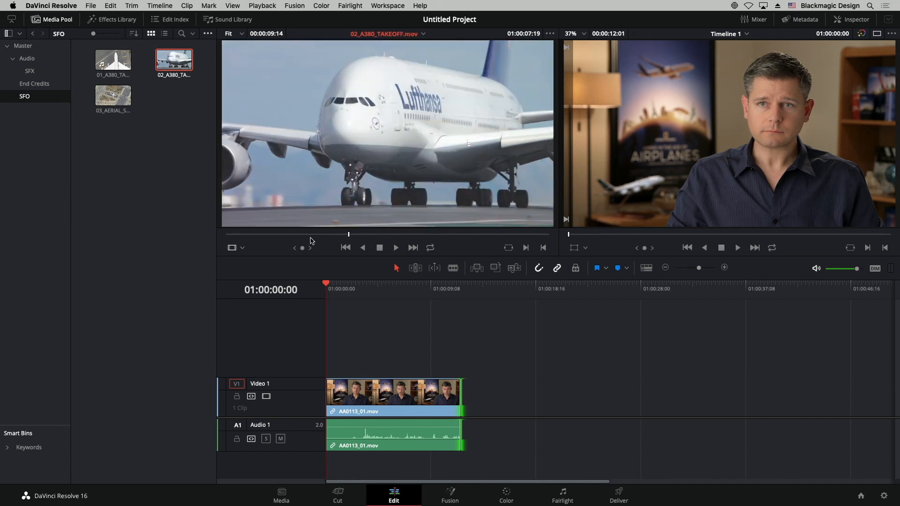
Mark 02_A380_TAKEOFF.mov from 01:00:06:12 to 01:00:11:04 and place that range directly after AA0113_01.mov on Video 1
{"action": "mouse_move", "coordinate": [310, 234]}
{"action": "left_mouse_down"}
{"action": "mouse_move", "coordinate": [248, 233]}
{"action": "mouse_move", "coordinate": [514, 235]}
{"action": "mouse_move", "coordinate": [312, 236]}
{"action": "mouse_move", "coordinate": [304, 245]}
{"action": "left_mouse_up"}
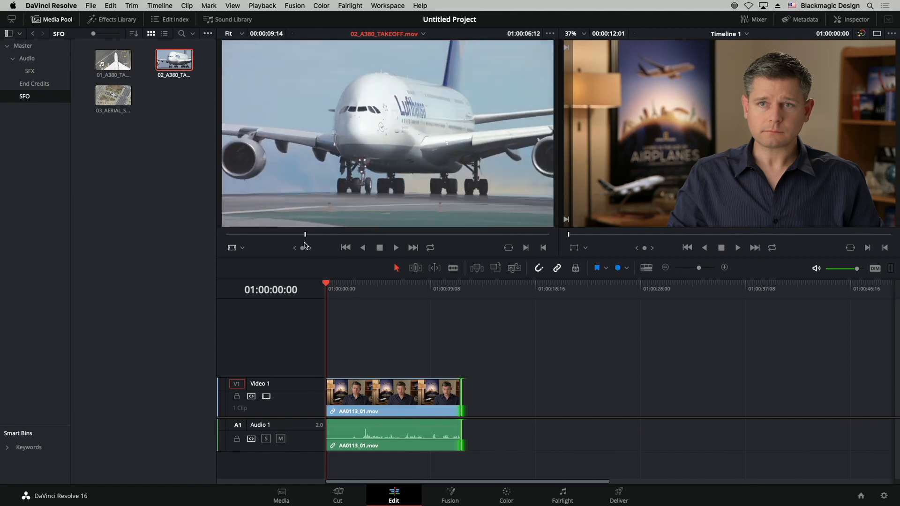
{"action": "left_click", "coordinate": [525, 248]}
{"action": "left_click_drag", "start_coordinate": [303, 240], "coordinate": [484, 241]}
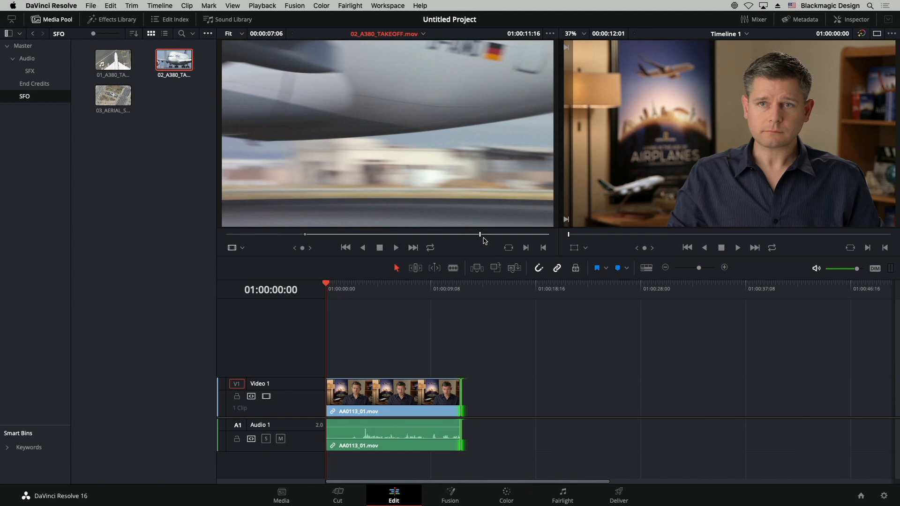
{"action": "left_click", "coordinate": [543, 249]}
{"action": "left_click_drag", "start_coordinate": [459, 235], "coordinate": [463, 236]}
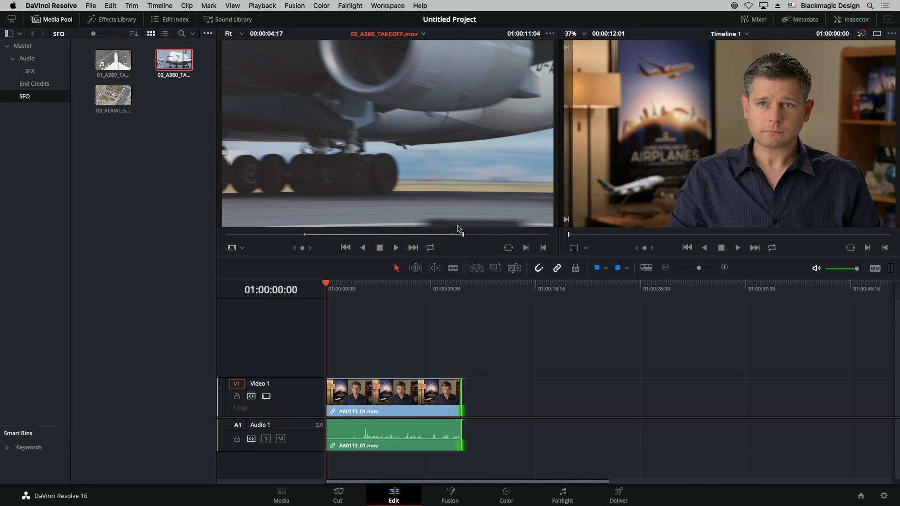
{"action": "left_click_drag", "start_coordinate": [404, 142], "coordinate": [494, 399]}
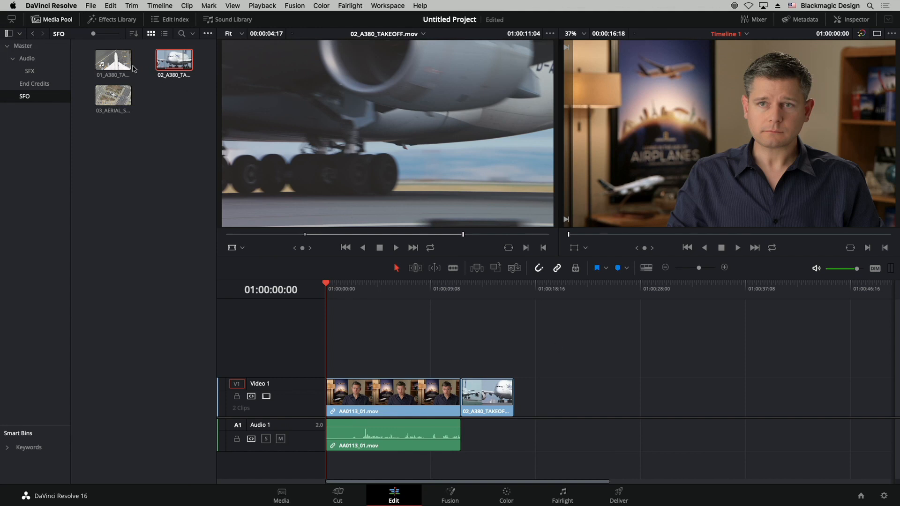
Load 01_A380_TAXI.mov into the source viewer, then play and scrub through it up to 01:00:02:23
{"action": "double_click", "coordinate": [114, 60]}
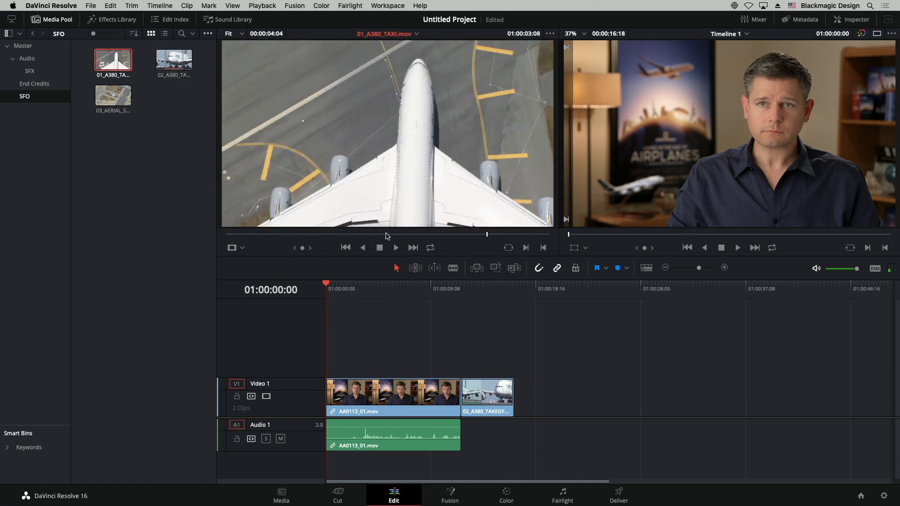
{"action": "key", "text": "space"}
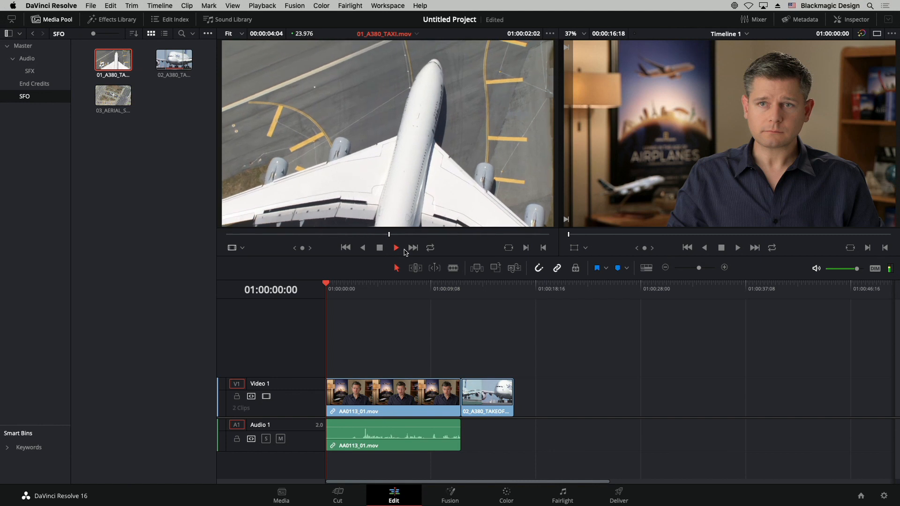
{"action": "key", "text": "space"}
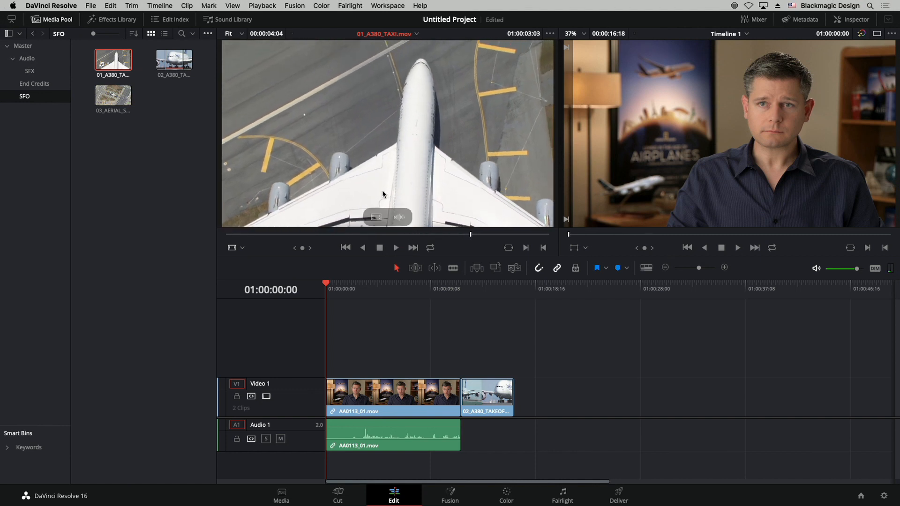
{"action": "left_click_drag", "start_coordinate": [290, 235], "coordinate": [457, 238]}
{"action": "mouse_move", "coordinate": [458, 177]}
{"action": "left_mouse_down"}
{"action": "mouse_move", "coordinate": [485, 200]}
{"action": "mouse_move", "coordinate": [541, 309]}
{"action": "mouse_move", "coordinate": [526, 407]}
{"action": "mouse_move", "coordinate": [482, 220]}
{"action": "mouse_move", "coordinate": [460, 187]}
{"action": "left_mouse_up"}
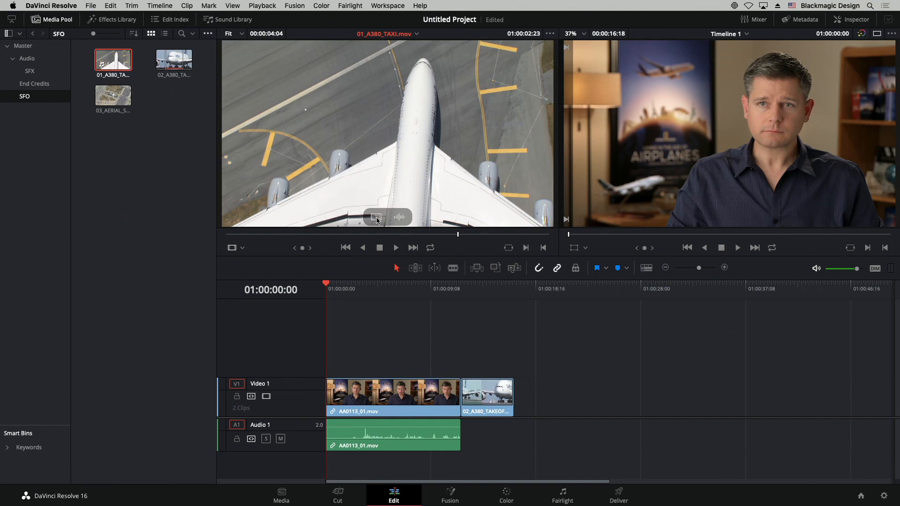
Try appending 01_A380_TAXI.mov with its audio at the end of the timeline, then undo the edit
{"action": "left_click_drag", "start_coordinate": [376, 217], "coordinate": [462, 196]}
{"action": "left_click_drag", "start_coordinate": [379, 219], "coordinate": [450, 125]}
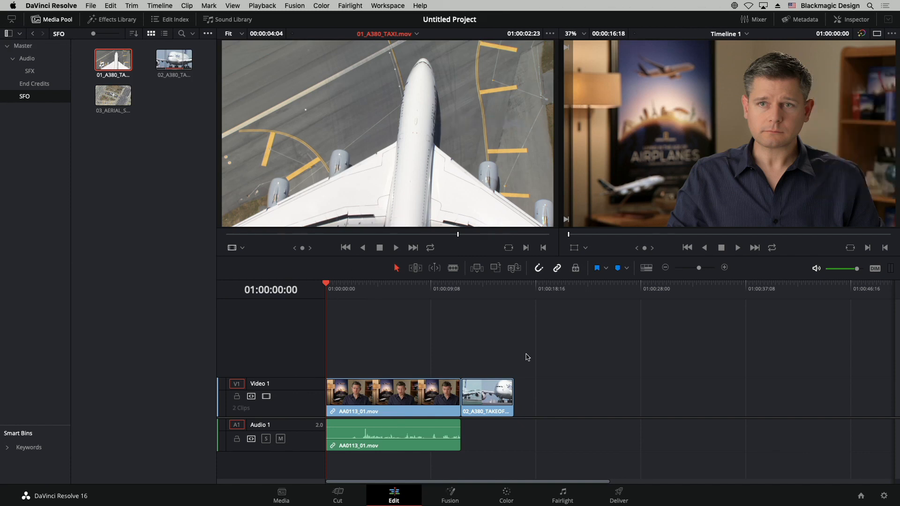
{"action": "mouse_move", "coordinate": [461, 134]}
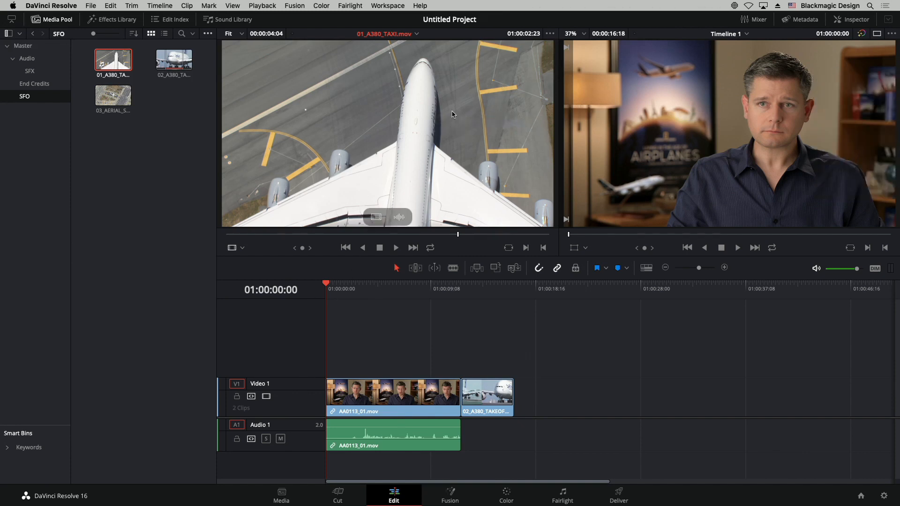
{"action": "left_click_drag", "start_coordinate": [452, 114], "coordinate": [883, 178]}
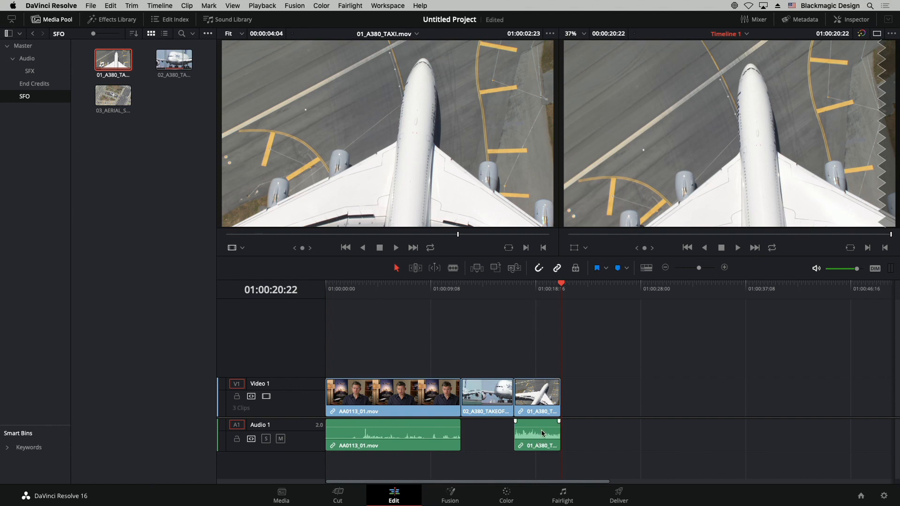
{"action": "key", "text": "super+z"}
Append only the video of 01_A380_TAXI.mov at the end of the timeline
{"action": "mouse_move", "coordinate": [375, 219]}
{"action": "left_click_drag", "start_coordinate": [376, 217], "coordinate": [851, 178]}
{"action": "mouse_move", "coordinate": [541, 294]}
{"action": "left_mouse_down"}
{"action": "mouse_move", "coordinate": [492, 294]}
{"action": "mouse_move", "coordinate": [557, 291]}
{"action": "left_mouse_up"}
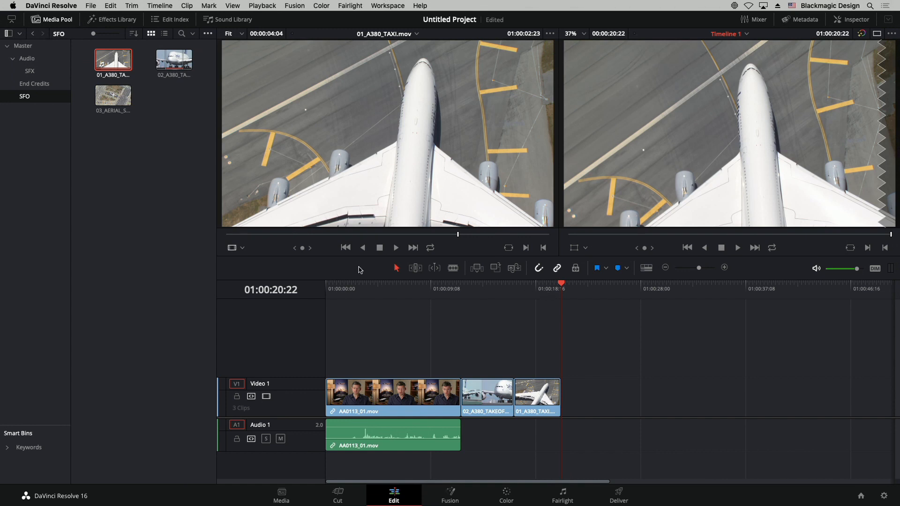
Place Music Score for Trailer.mov from the Audio bin at the timeline start on a new Audio 2 track, and enlarge the audio track area
{"action": "left_click", "coordinate": [27, 59]}
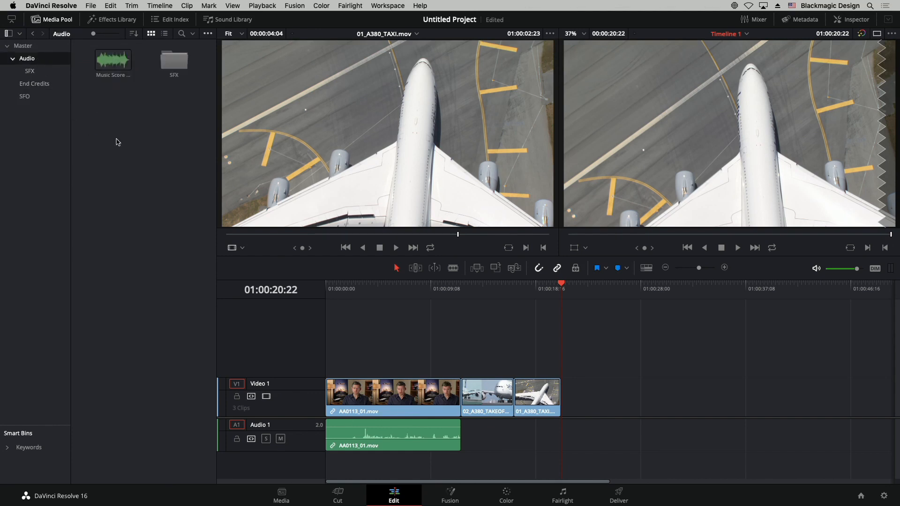
{"action": "double_click", "coordinate": [112, 64]}
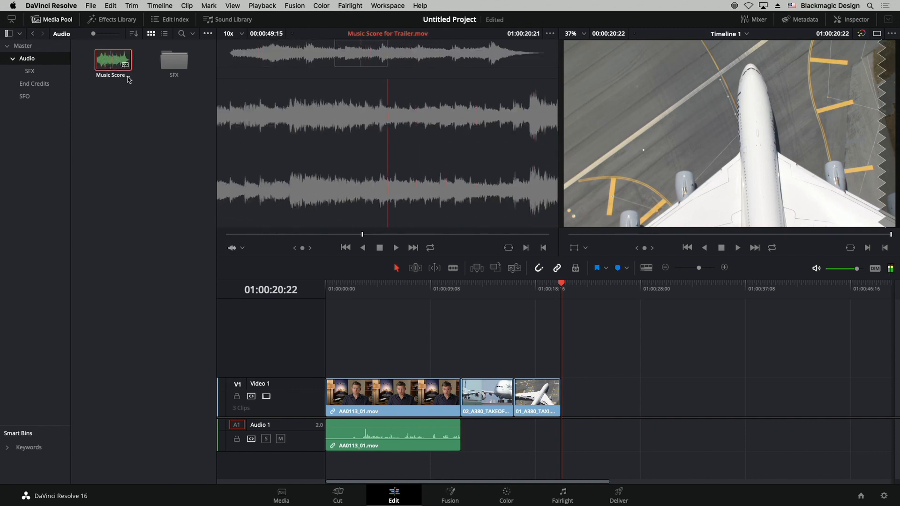
{"action": "left_click_drag", "start_coordinate": [112, 64], "coordinate": [324, 468]}
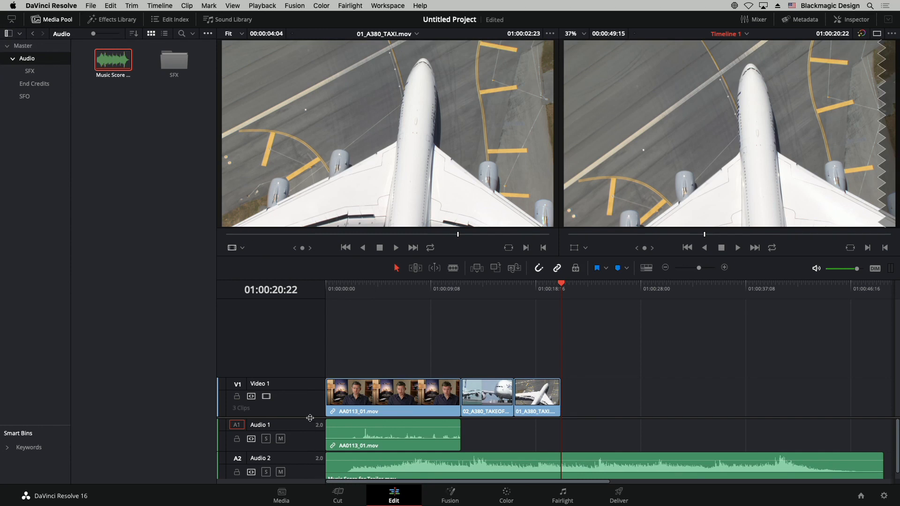
{"action": "left_click_drag", "start_coordinate": [309, 418], "coordinate": [312, 358]}
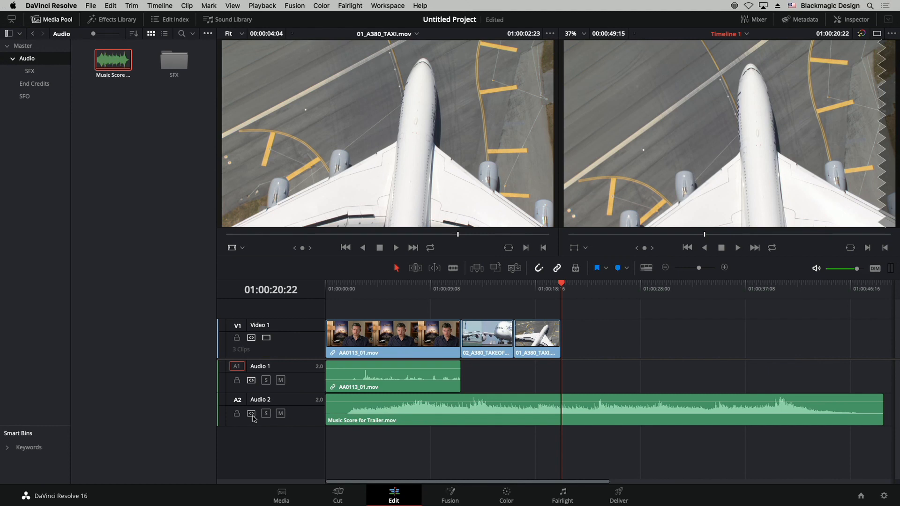
Try inserting 01_A380_TAXI.mov at the end of the video clips with all tracks active, then undo the insert
{"action": "scroll", "coordinate": [254, 418], "scroll_direction": "down", "scroll_amount": 5}
{"action": "scroll", "coordinate": [255, 417], "scroll_direction": "up", "scroll_amount": 3}
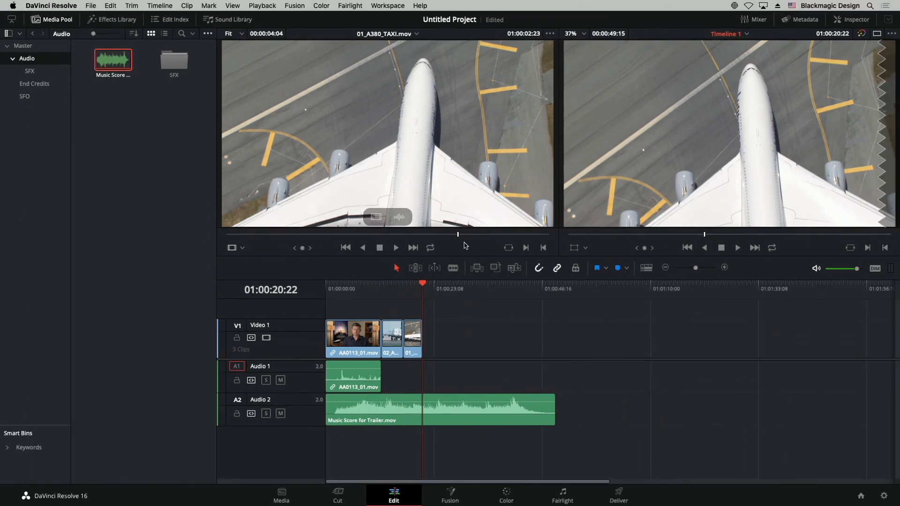
{"action": "left_click", "coordinate": [477, 270]}
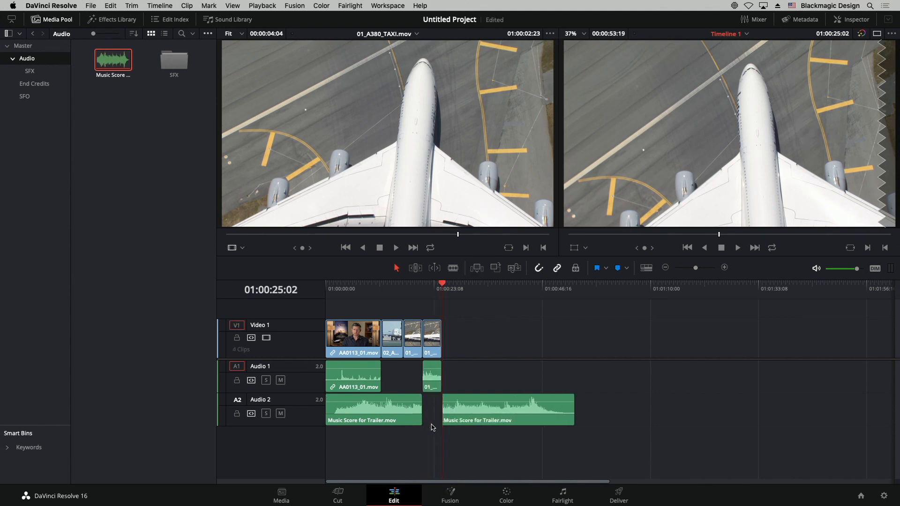
{"action": "key", "text": "ctrl+z"}
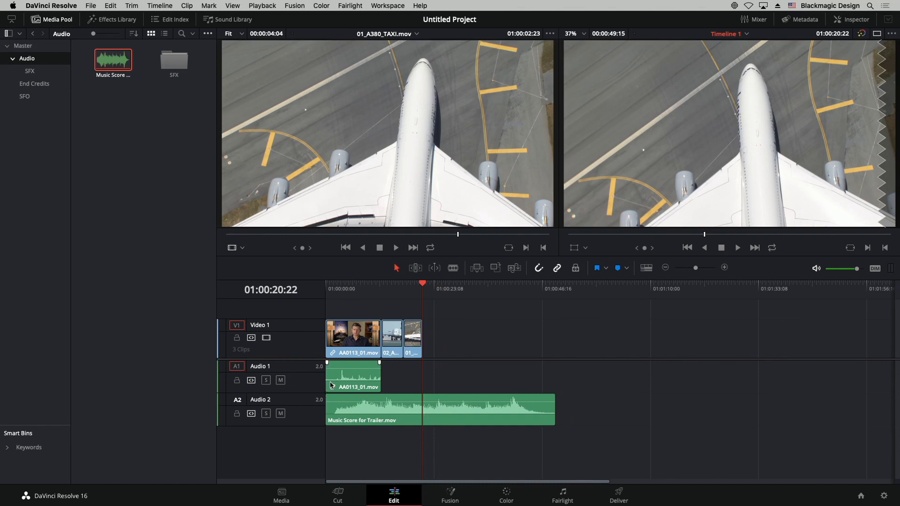
Turn off the auto track selector for Audio 2, test an insert of 01_A380_TAXI.mov at the playhead, and undo the insert
{"action": "left_click", "coordinate": [251, 415]}
{"action": "left_click", "coordinate": [477, 271]}
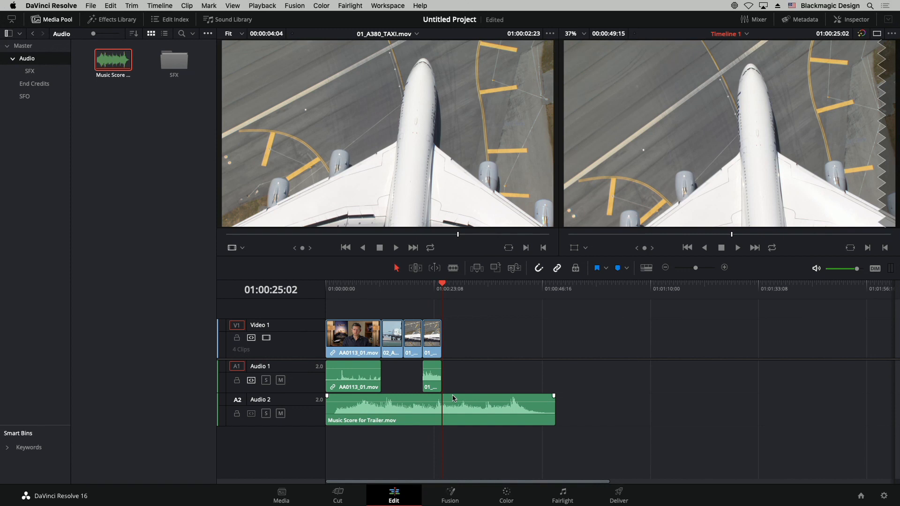
{"action": "key", "text": "super+z"}
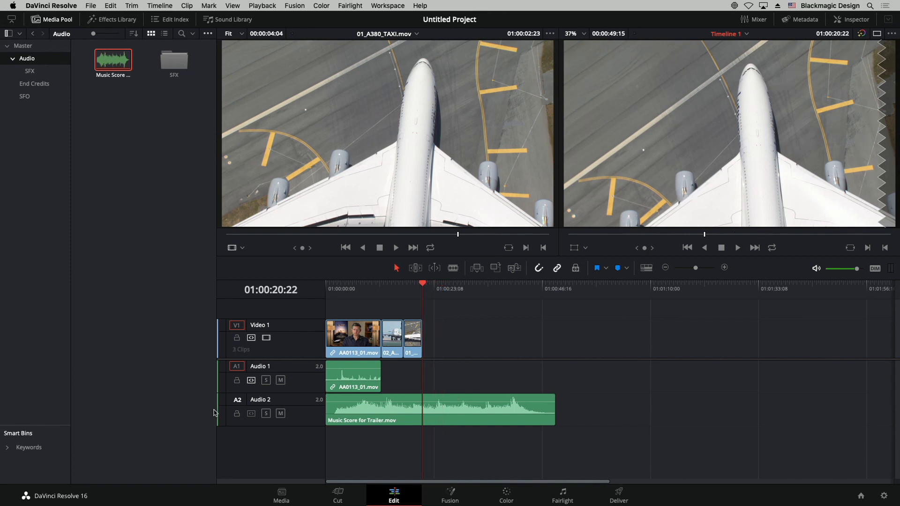
Test inserting 01_A380_TAXI.mov at the playhead with Audio 2 locked, then undo the insert and unlock the track
{"action": "left_click", "coordinate": [252, 417]}
{"action": "left_click", "coordinate": [253, 416]}
{"action": "left_click", "coordinate": [237, 414]}
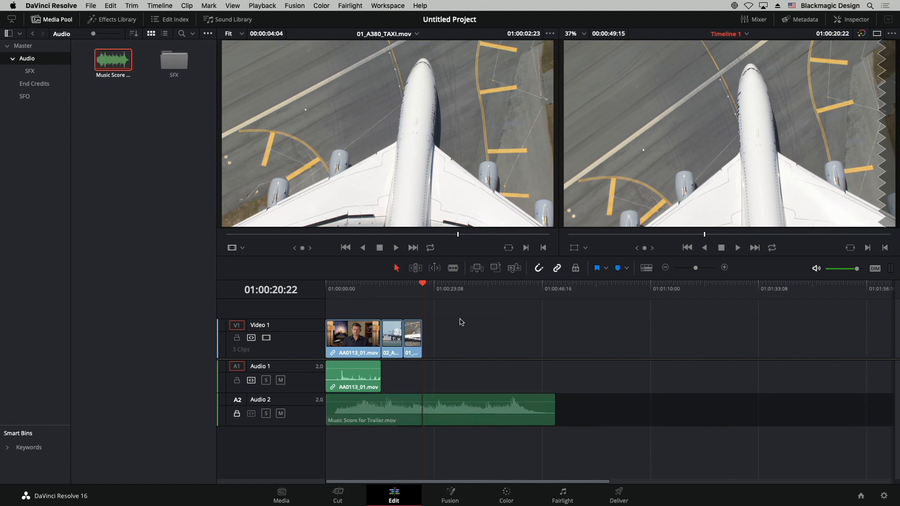
{"action": "left_click", "coordinate": [477, 268]}
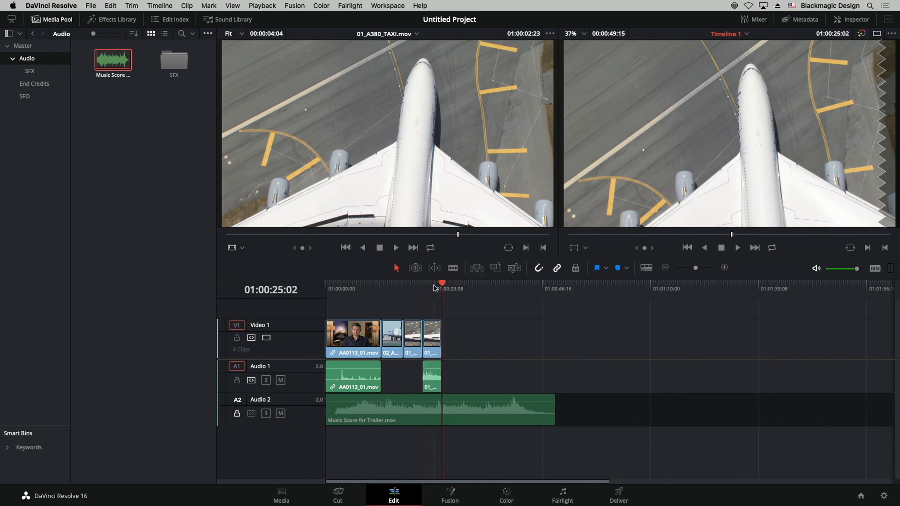
{"action": "key", "text": "super+z"}
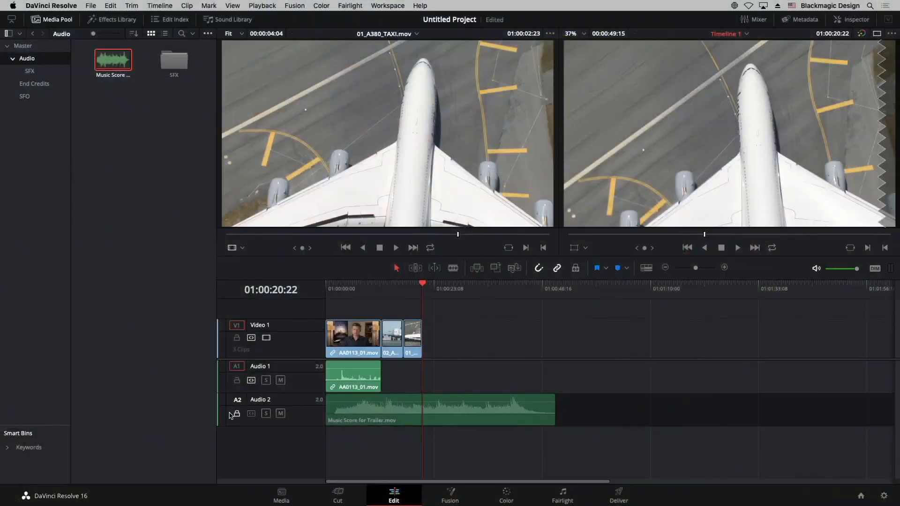
{"action": "left_click", "coordinate": [237, 415]}
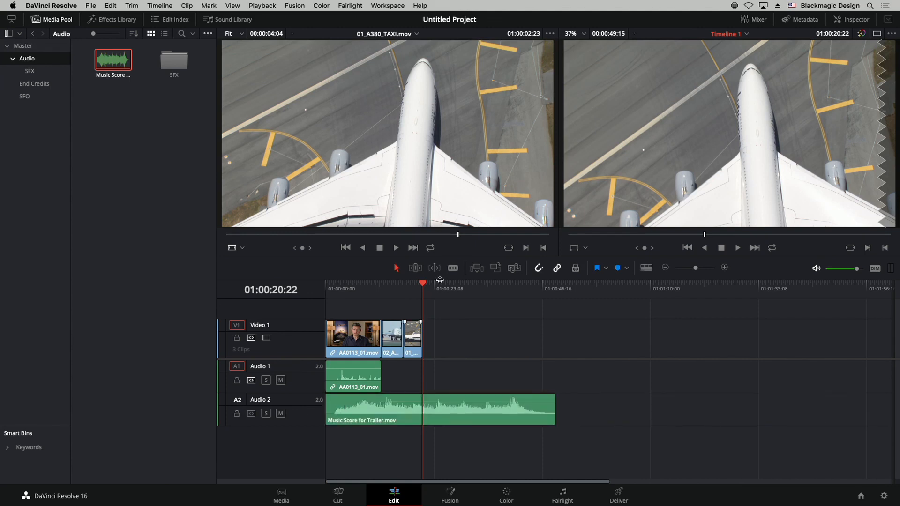
Play the timeline from partway through AA0113_01.mov to check the music level against the speech
{"action": "left_click_drag", "start_coordinate": [413, 287], "coordinate": [351, 288]}
{"action": "key", "text": "space"}
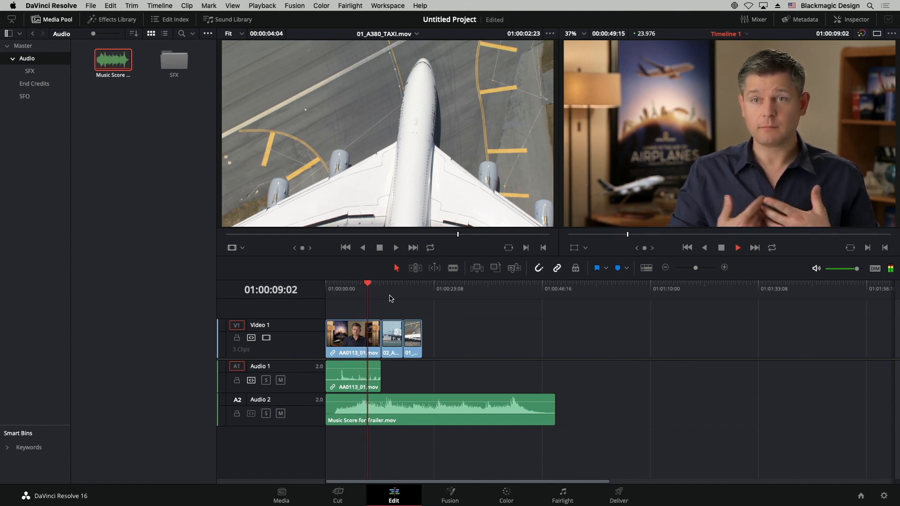
{"action": "key", "text": "space"}
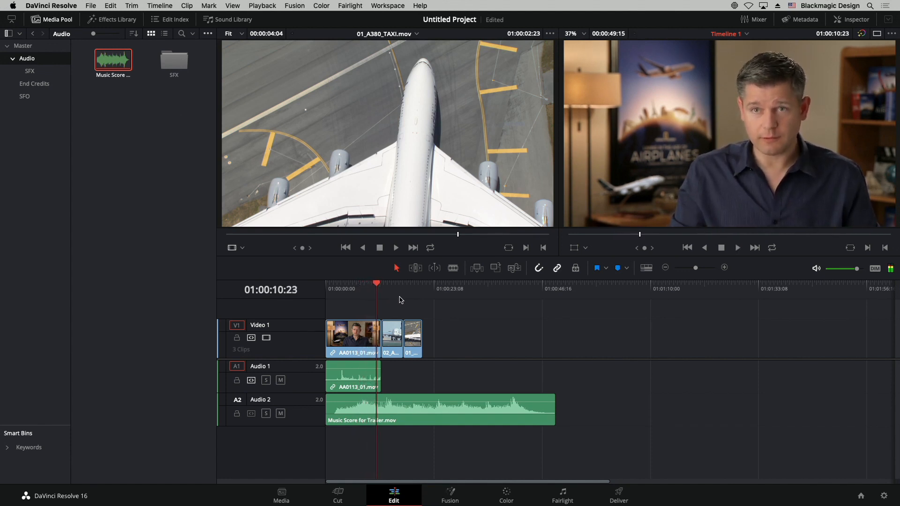
Lower the volume of Music Score for Trailer.mov on Audio 2 and play the timeline from 01:00:04:00
{"action": "left_click", "coordinate": [340, 406]}
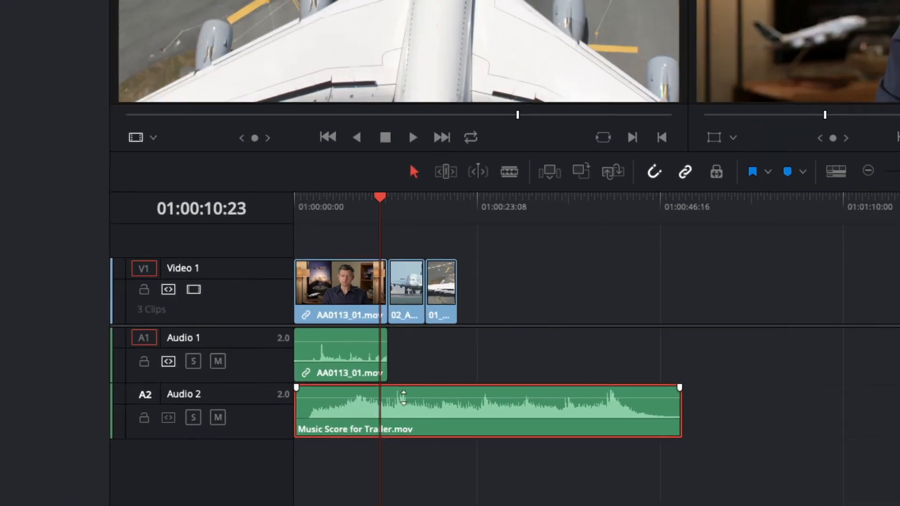
{"action": "mouse_move", "coordinate": [403, 398]}
{"action": "left_mouse_down"}
{"action": "mouse_move", "coordinate": [403, 410]}
{"action": "mouse_move", "coordinate": [393, 405]}
{"action": "left_mouse_up"}
{"action": "left_click", "coordinate": [325, 207]}
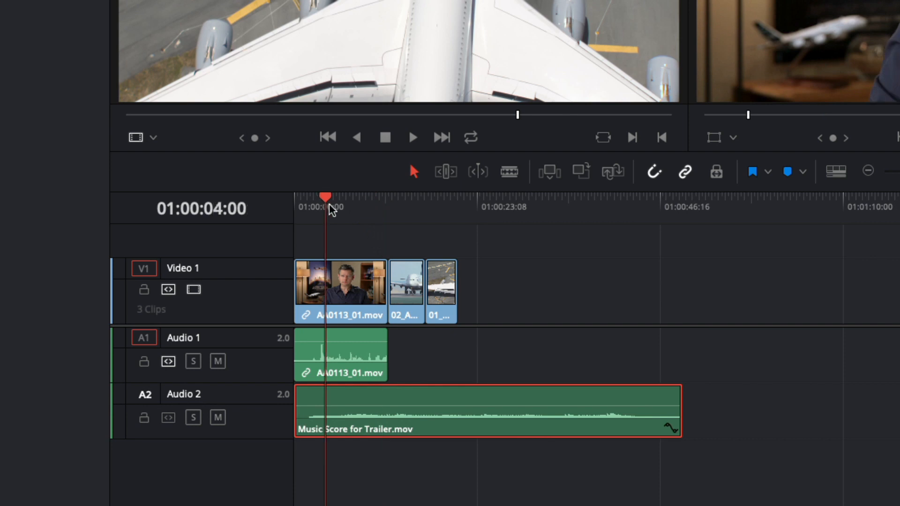
{"action": "key", "text": "space"}
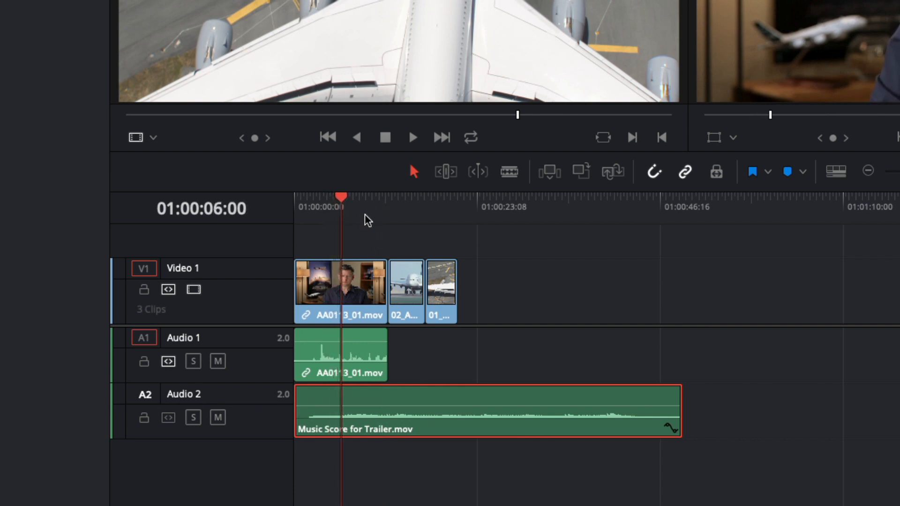
{"action": "key", "text": "space"}
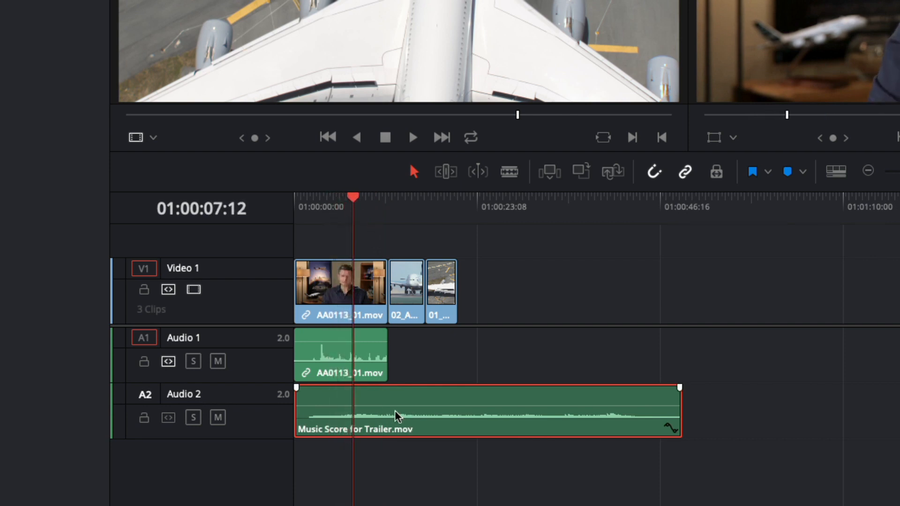
Raise the volume of Music Score for Trailer.mov slightly, checking it in playback, and lock the Audio 2 track
{"action": "left_click_drag", "start_coordinate": [394, 406], "coordinate": [393, 401]}
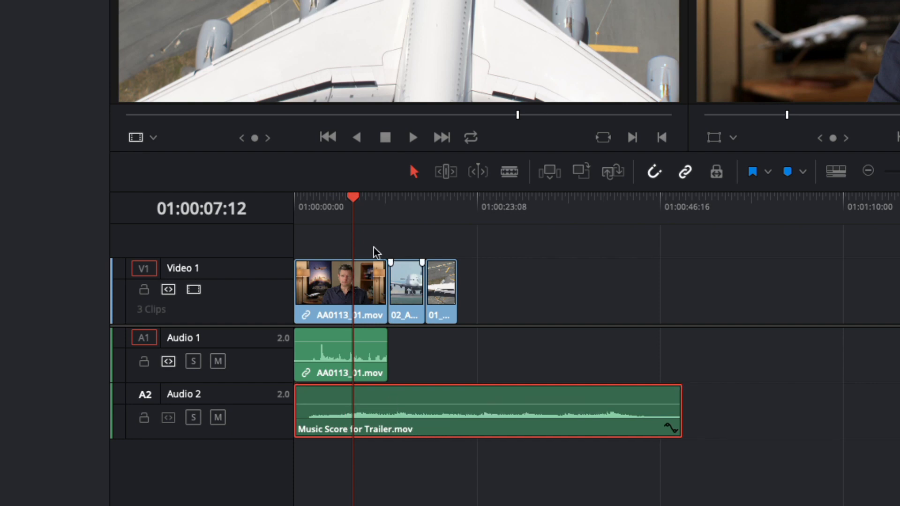
{"action": "key", "text": "space"}
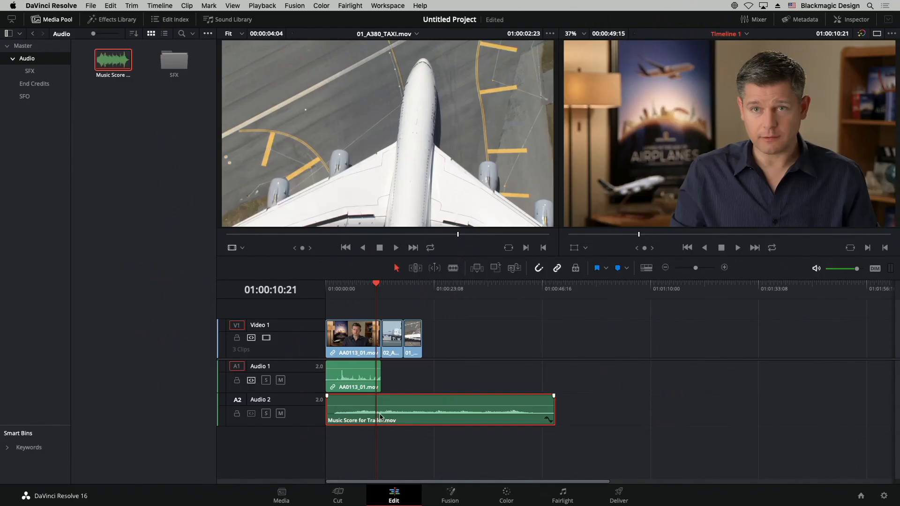
{"action": "left_click", "coordinate": [236, 414]}
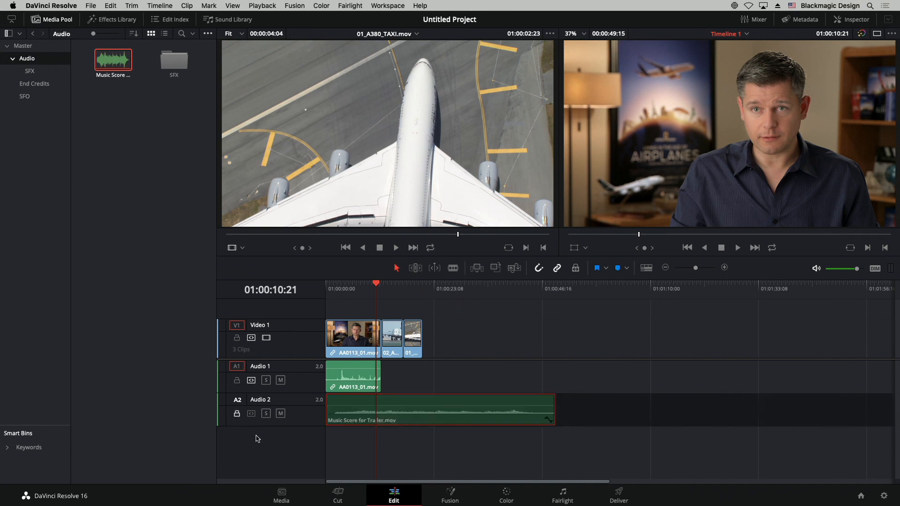
Move the timeline playhead to the end of the last clip and load AB0102_01.mov from the Master bin into the source viewer
{"action": "left_click", "coordinate": [418, 292]}
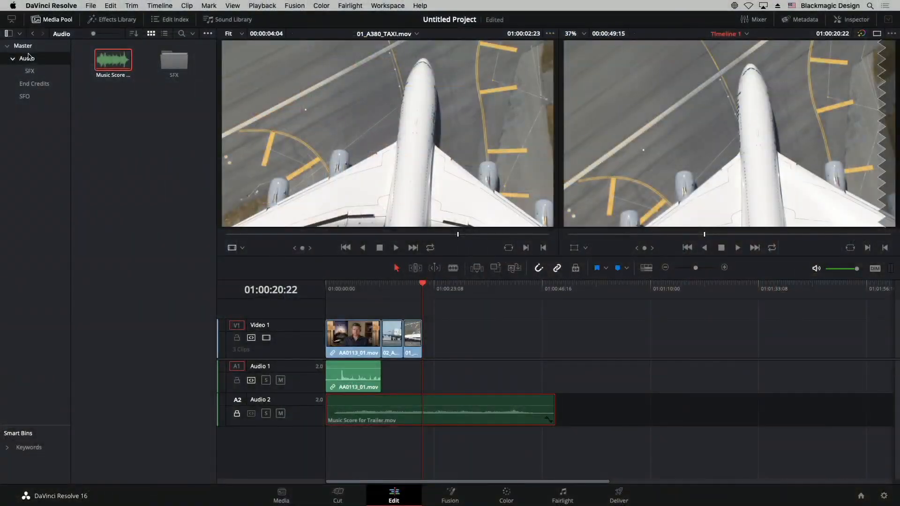
{"action": "left_click", "coordinate": [27, 47]}
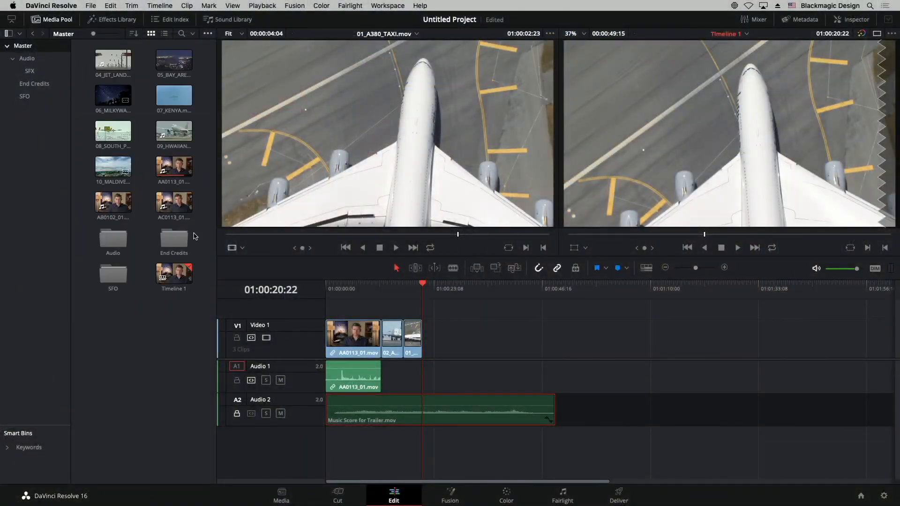
{"action": "double_click", "coordinate": [113, 202]}
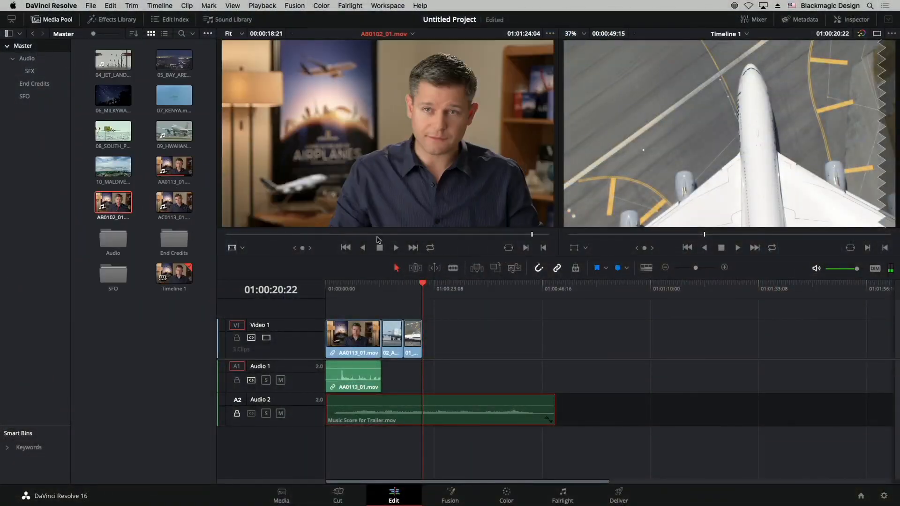
{"action": "left_click_drag", "start_coordinate": [378, 235], "coordinate": [352, 236]}
{"action": "mouse_move", "coordinate": [375, 228]}
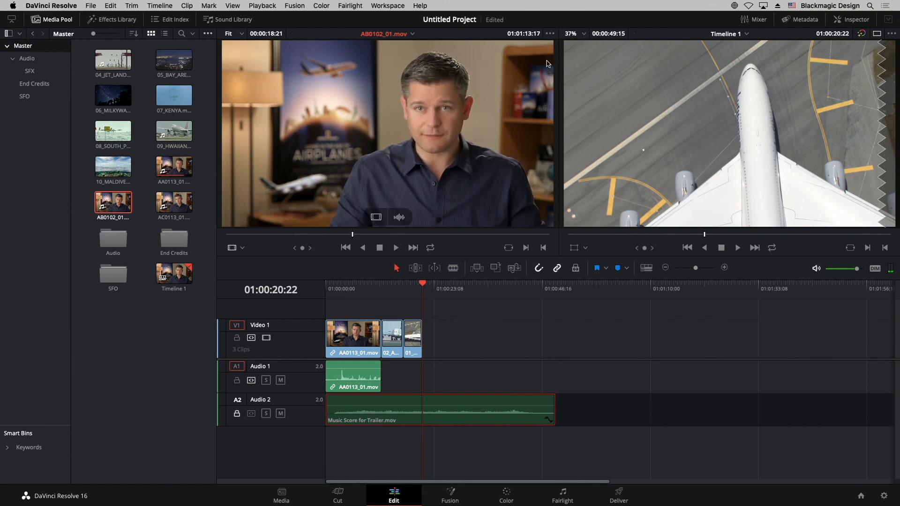
Show the zoomed audio waveform in the source viewer and mark an in point on AB0102_01.mov at 01:01:10:22
{"action": "left_click", "coordinate": [550, 34]}
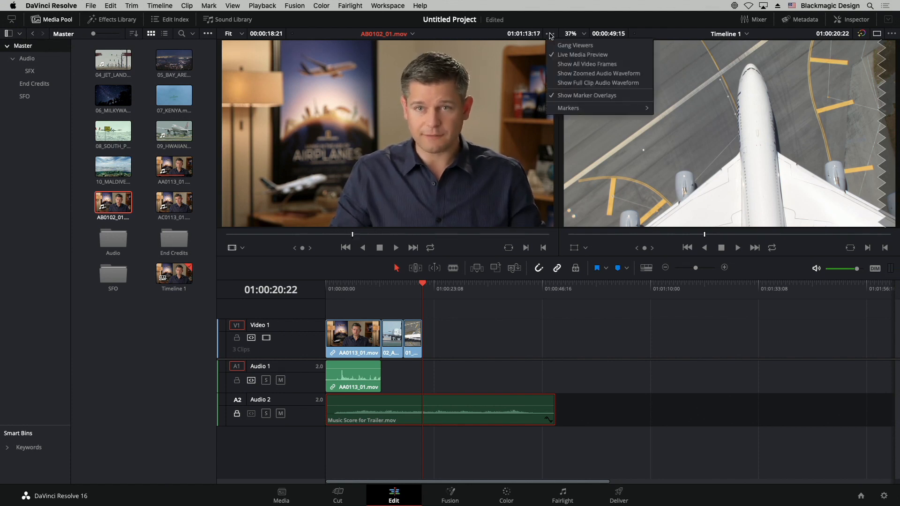
{"action": "left_click", "coordinate": [564, 73]}
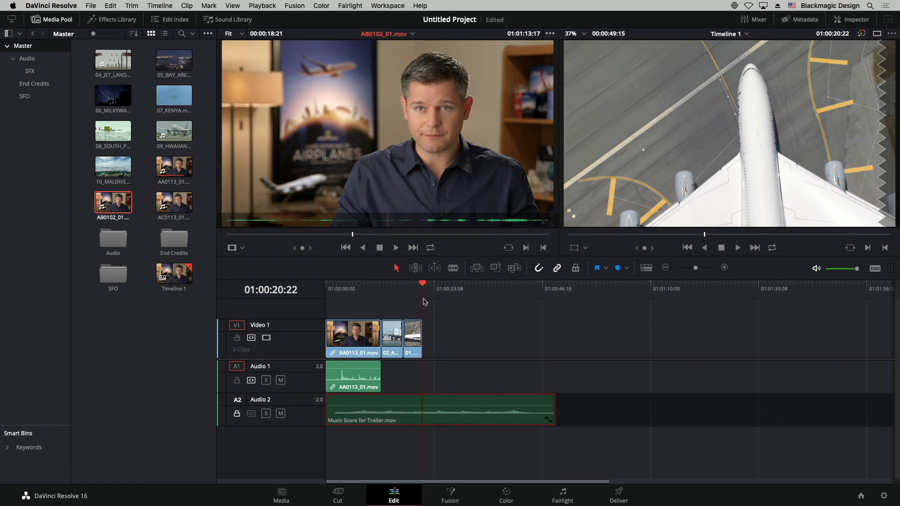
{"action": "key", "text": "j"}
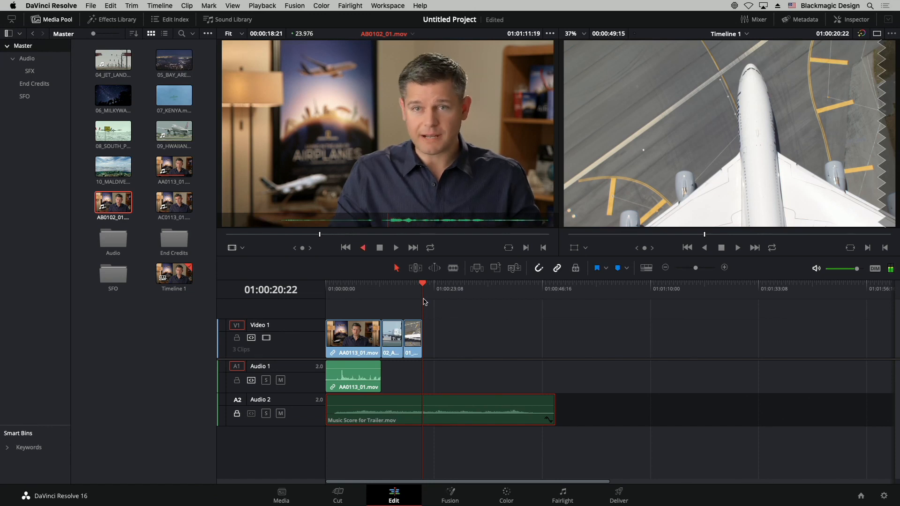
{"action": "key", "text": "l"}
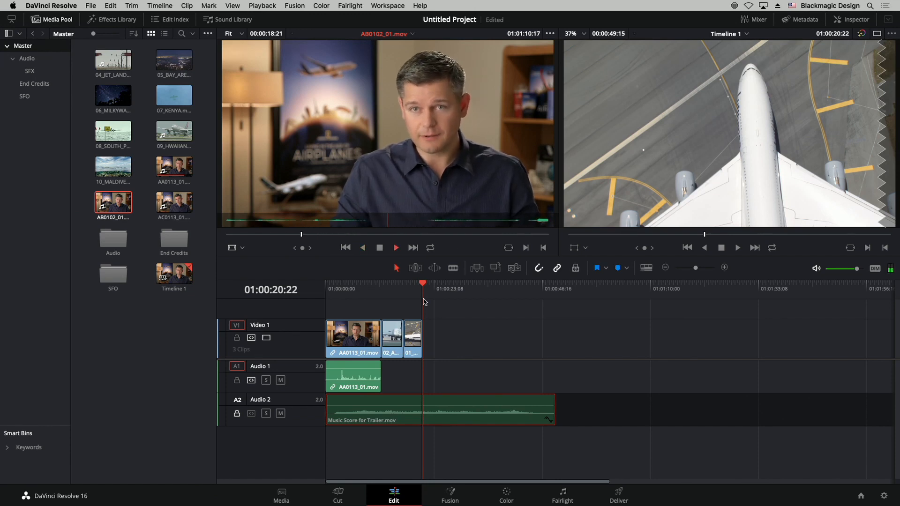
{"action": "key", "text": "j"}
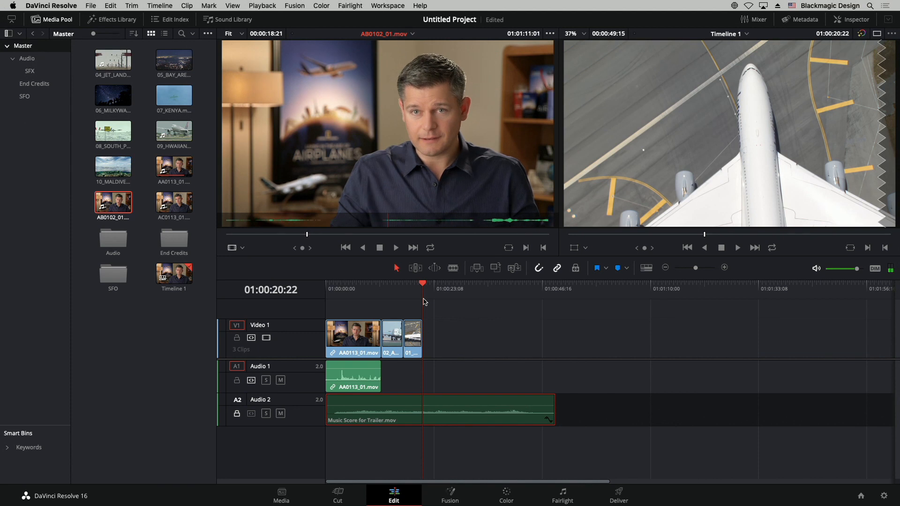
{"action": "key", "text": "i"}
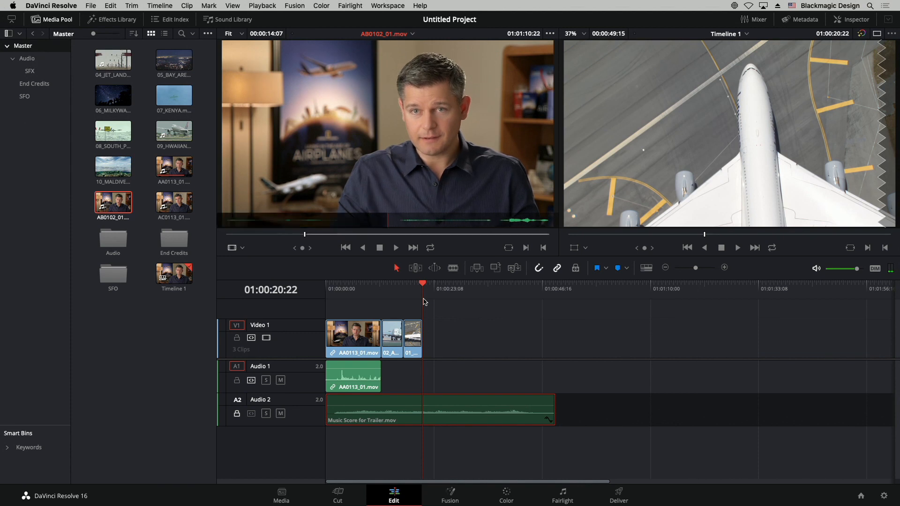
Mark the out point of AB0102_01.mov at 01:01:21:06 and edit the marked range into the timeline after the last clip
{"action": "key", "text": "l"}
{"action": "key", "text": "l"}
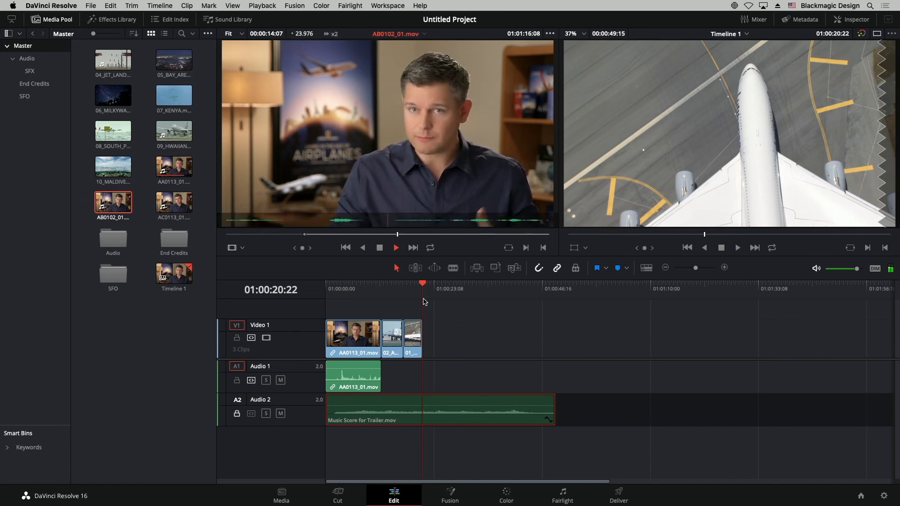
{"action": "key", "text": "k"}
{"action": "key", "text": "l"}
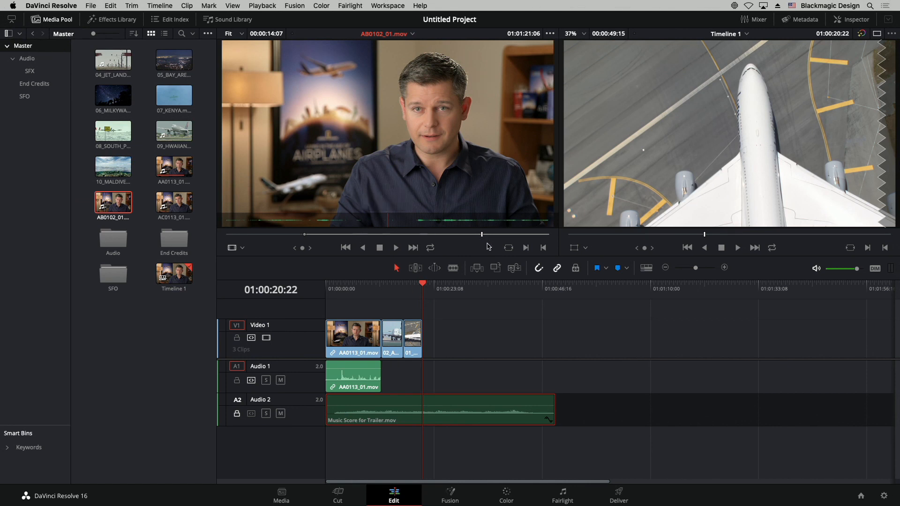
{"action": "key", "text": "o"}
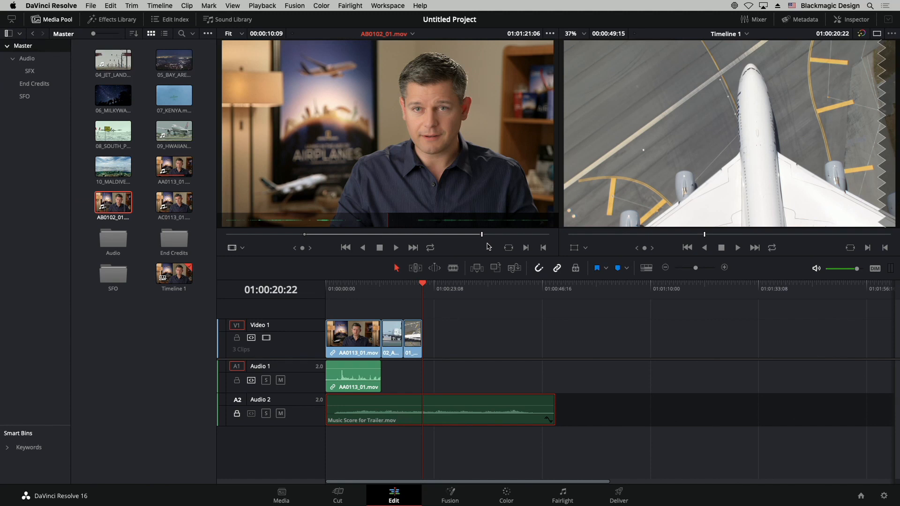
{"action": "mouse_move", "coordinate": [485, 169]}
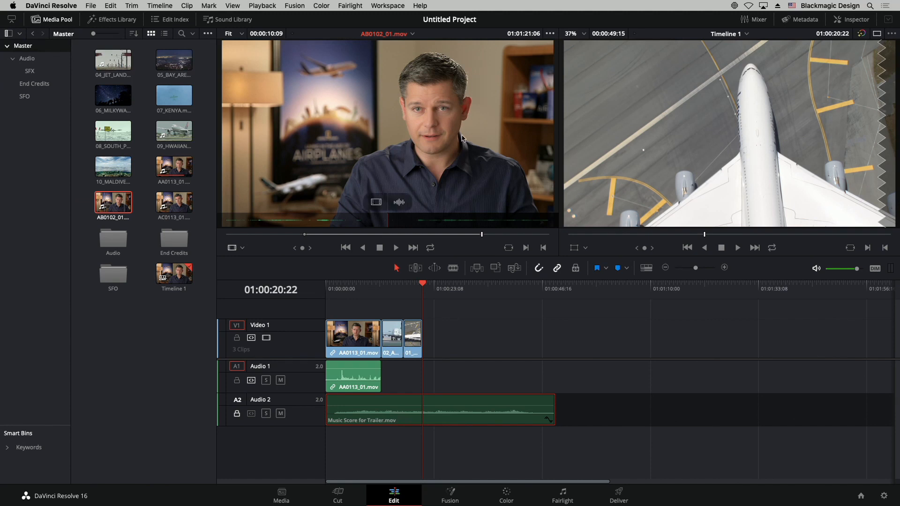
{"action": "left_click_drag", "start_coordinate": [462, 138], "coordinate": [874, 171]}
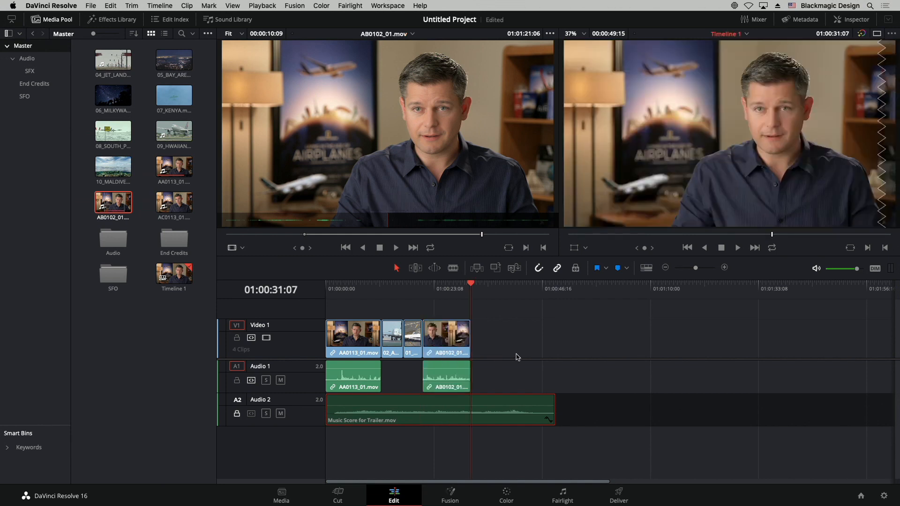
Play the timeline from its start, partly at double speed, to review the cut through AB0102_01.mov
{"action": "left_click_drag", "start_coordinate": [447, 288], "coordinate": [339, 285]}
{"action": "key", "text": "Home"}
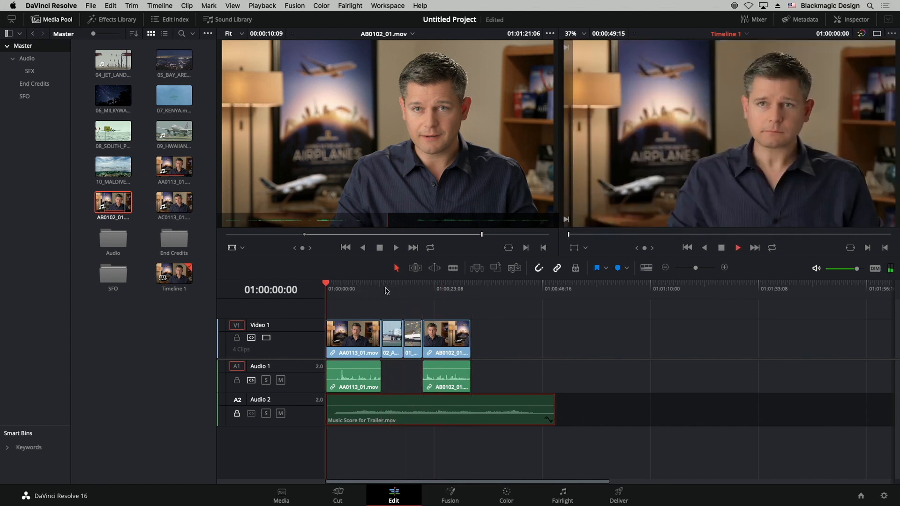
{"action": "key", "text": "space"}
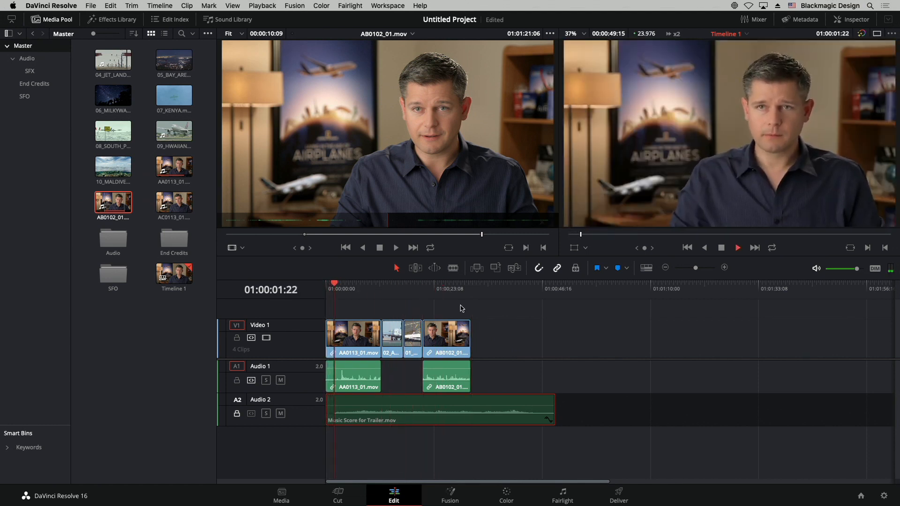
{"action": "key", "text": "l"}
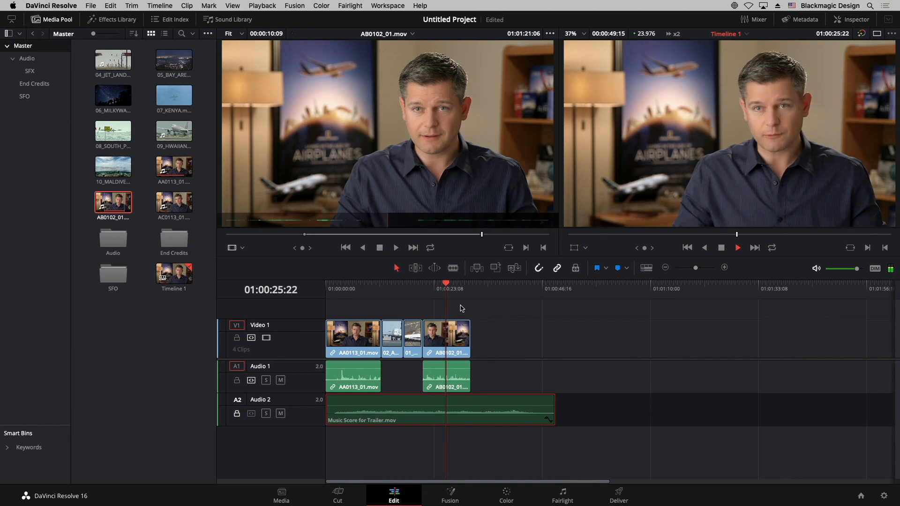
{"action": "key", "text": "space"}
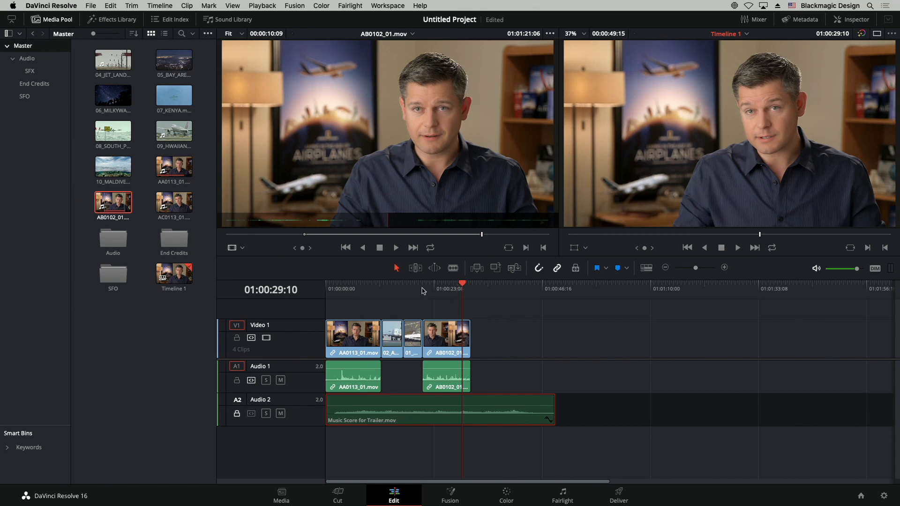
Return the timeline playhead to the start of AB0102_01.mov and load 03_AERIAL_SFO.mov from the SFO bin into the source viewer
{"action": "mouse_move", "coordinate": [424, 290]}
{"action": "left_mouse_down"}
{"action": "mouse_move", "coordinate": [439, 289]}
{"action": "mouse_move", "coordinate": [424, 295]}
{"action": "left_mouse_up"}
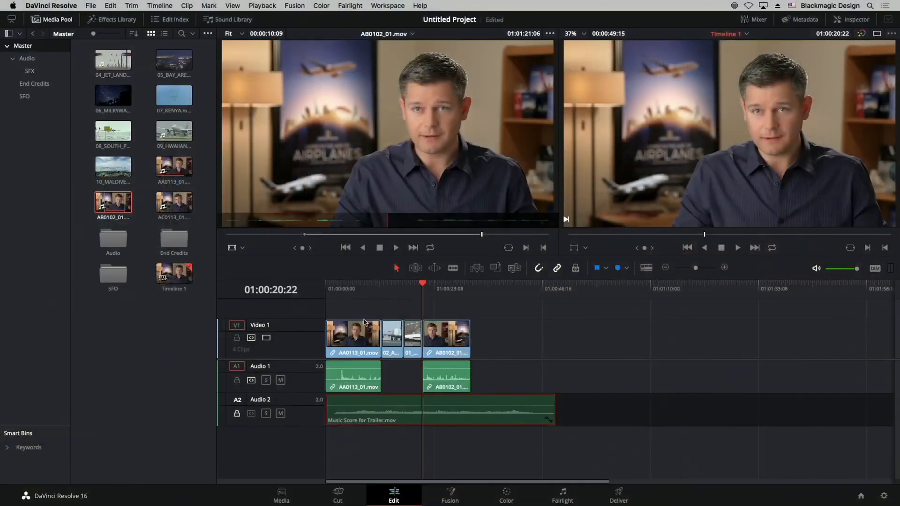
{"action": "left_click", "coordinate": [33, 97]}
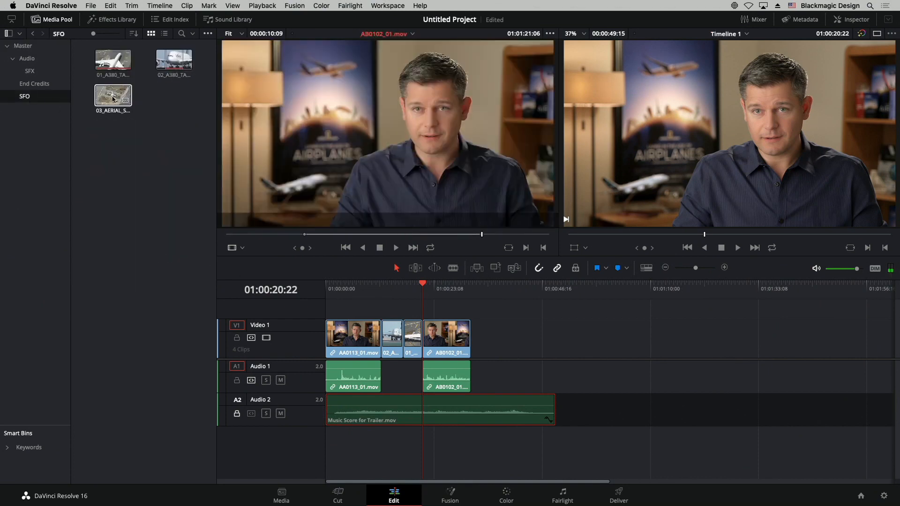
{"action": "left_click", "coordinate": [113, 98]}
{"action": "mouse_move", "coordinate": [331, 234]}
{"action": "left_mouse_down"}
{"action": "mouse_move", "coordinate": [235, 235]}
{"action": "mouse_move", "coordinate": [327, 234]}
{"action": "left_mouse_up"}
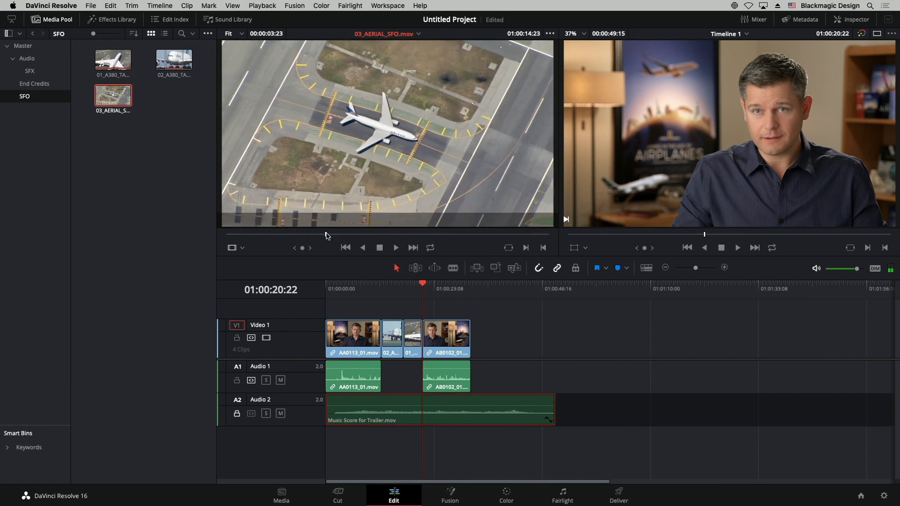
Mark an in point at 01:00:14:23 and an out point at 01:00:15:20 on 03_AERIAL_SFO.mov
{"action": "key", "text": "i"}
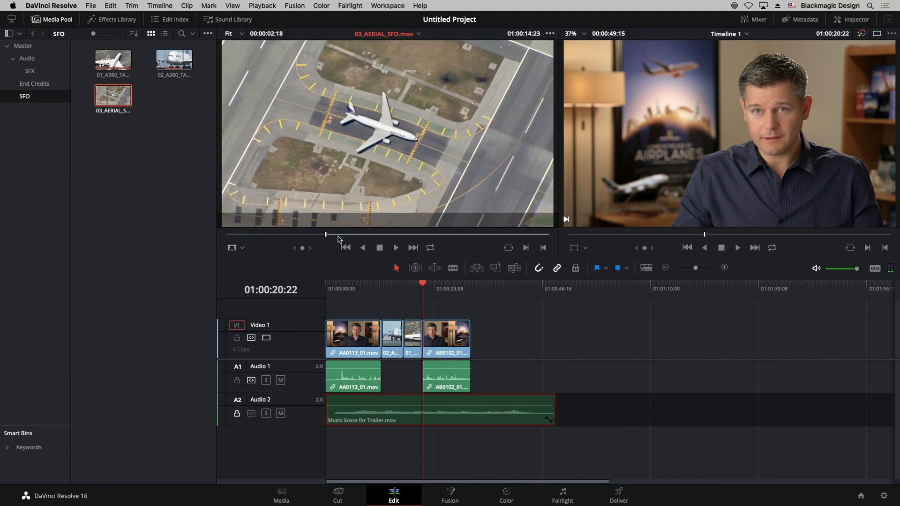
{"action": "left_click_drag", "start_coordinate": [338, 238], "coordinate": [397, 239]}
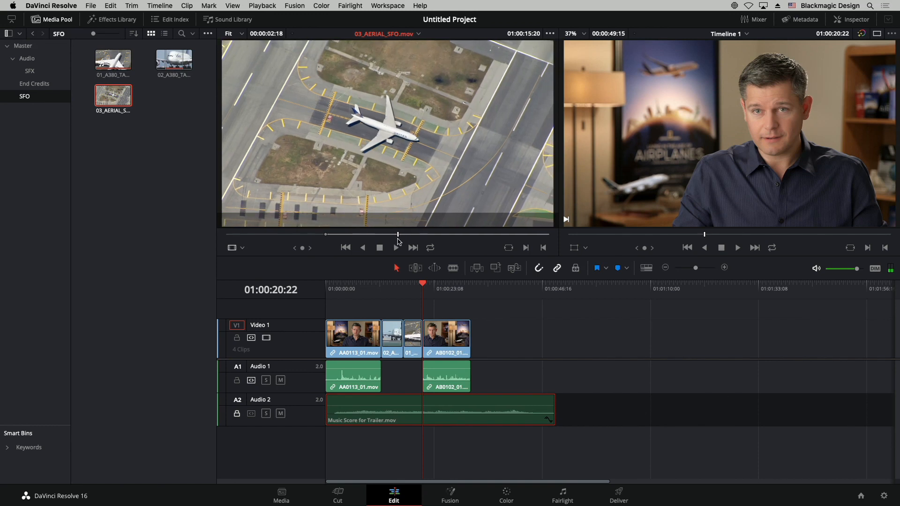
{"action": "key", "text": "o"}
Mark 03_AERIAL_SFO.mov with an in point at 01:00:15:03 and an out point at 01:00:17:03, using a +200 timecode offset
{"action": "left_click", "coordinate": [309, 235]}
{"action": "left_click", "coordinate": [338, 234]}
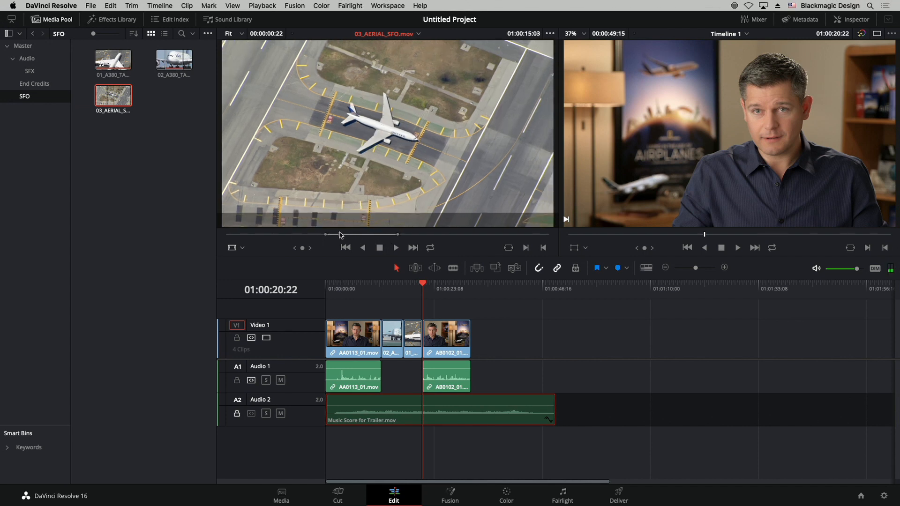
{"action": "key", "text": "i"}
{"action": "type", "text": "+200"}
{"action": "key", "text": "Return"}
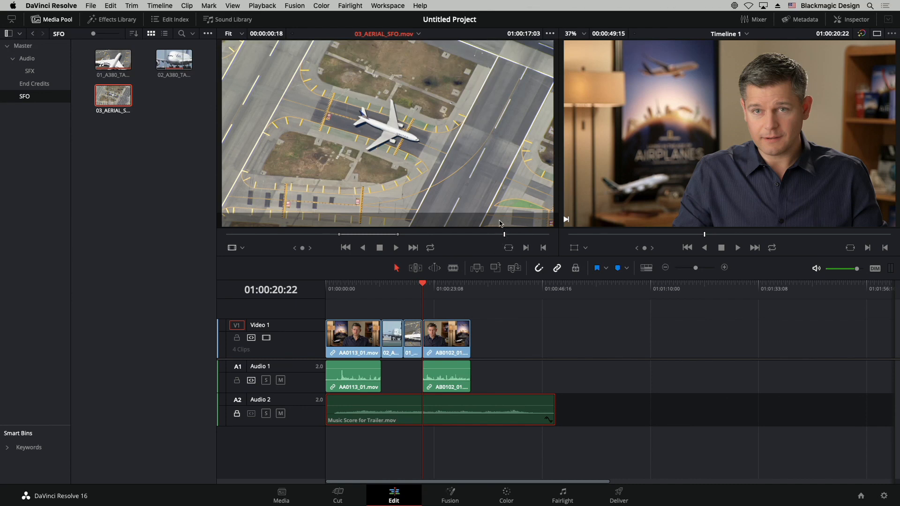
{"action": "key", "text": "o"}
Move the source playhead back one second and forward one second with timecode offsets of -100 and +100
{"action": "left_click", "coordinate": [535, 35]}
{"action": "type", "text": "-100"}
{"action": "key", "text": "Return"}
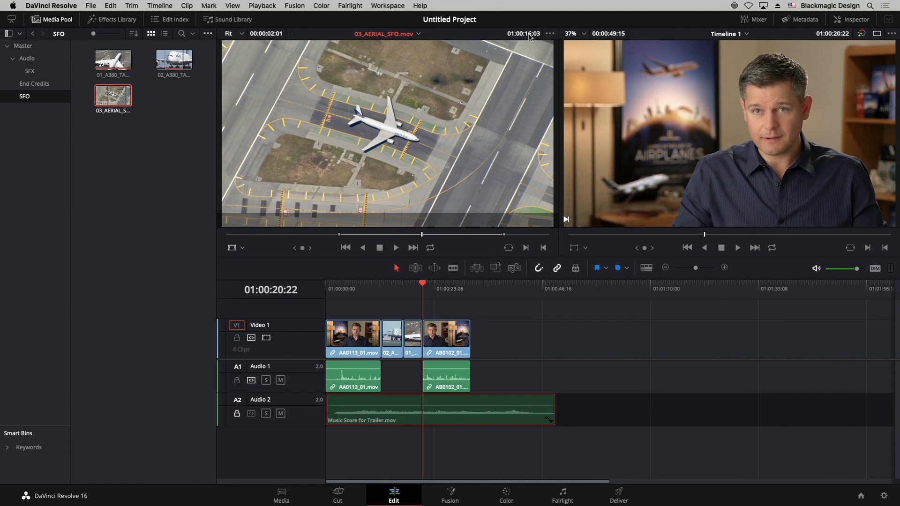
{"action": "type", "text": "+100"}
{"action": "key", "text": "Return"}
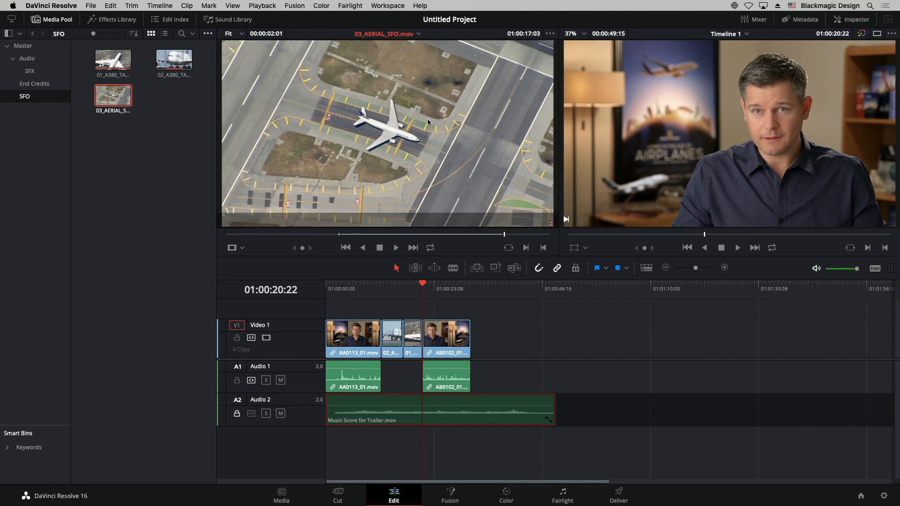
Overwrite the start of AB0102_01.mov's video with the marked 03_AERIAL_SFO.mov range and play the edit back
{"action": "left_click_drag", "start_coordinate": [427, 121], "coordinate": [860, 101]}
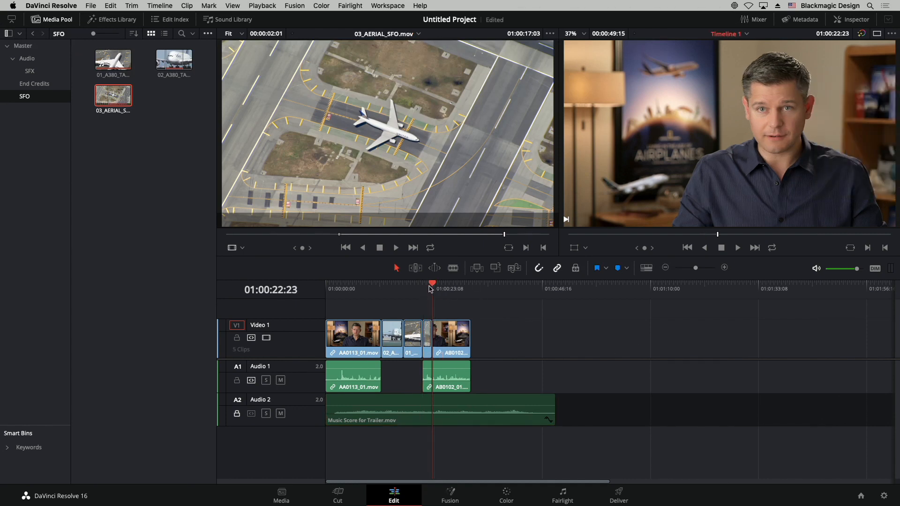
{"action": "mouse_move", "coordinate": [430, 288]}
{"action": "left_mouse_down"}
{"action": "mouse_move", "coordinate": [406, 289]}
{"action": "mouse_move", "coordinate": [417, 291]}
{"action": "left_mouse_up"}
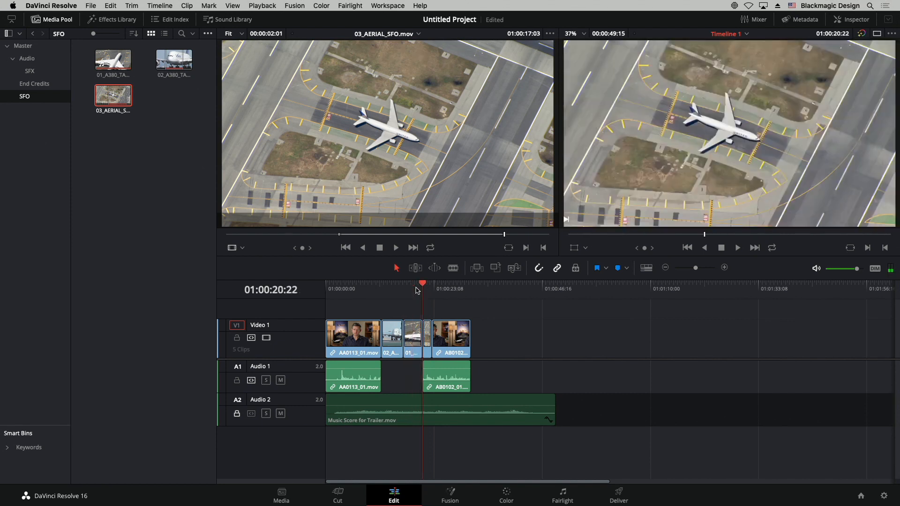
{"action": "key", "text": "space"}
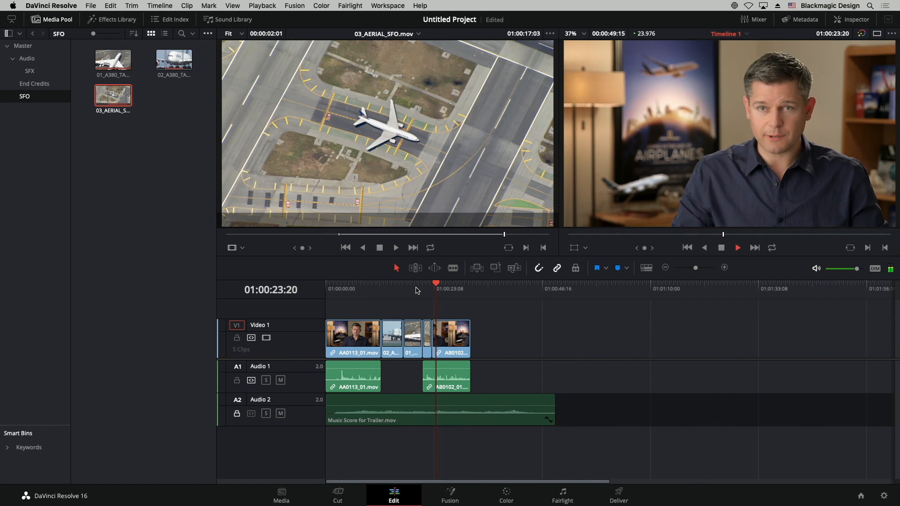
{"action": "key", "text": "space"}
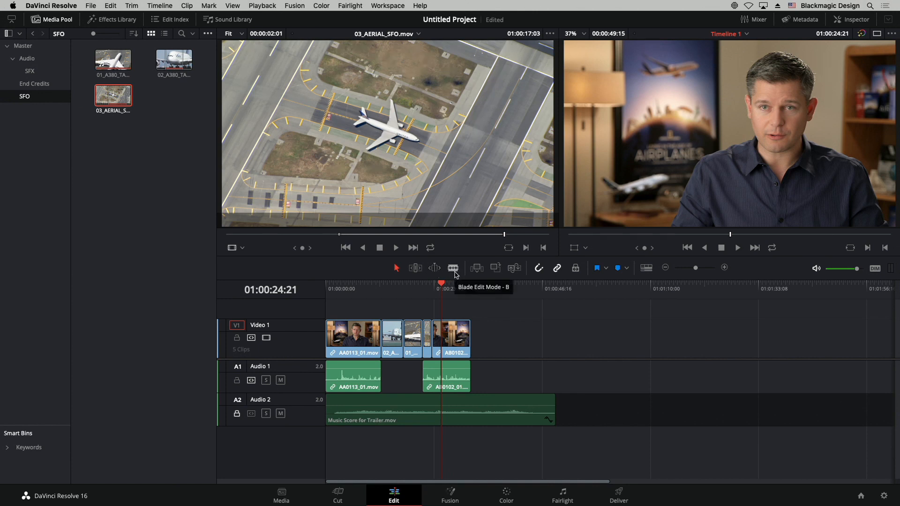
Blade the AB0102_01.mov audio on Audio 1 at 01:00:22:23, at the end of the aerial cutaway, and return to Selection mode
{"action": "left_click_drag", "start_coordinate": [441, 285], "coordinate": [436, 284]}
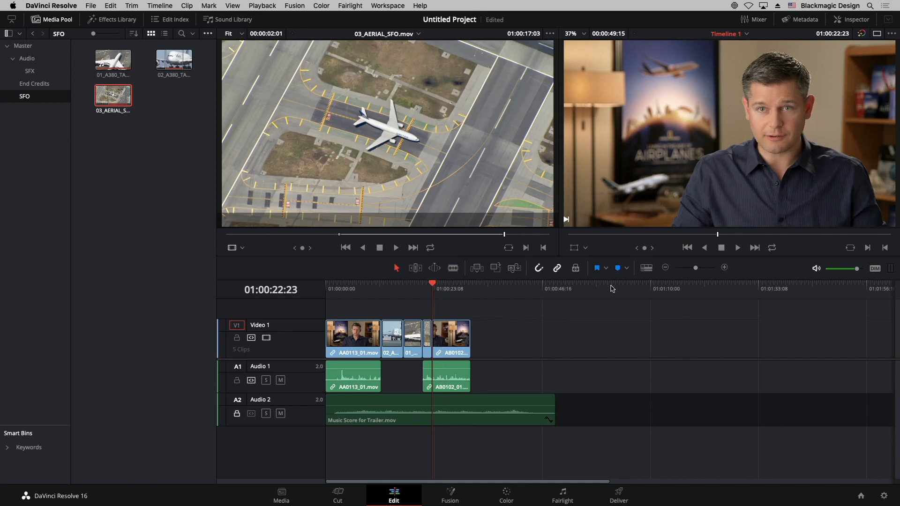
{"action": "left_click", "coordinate": [724, 267]}
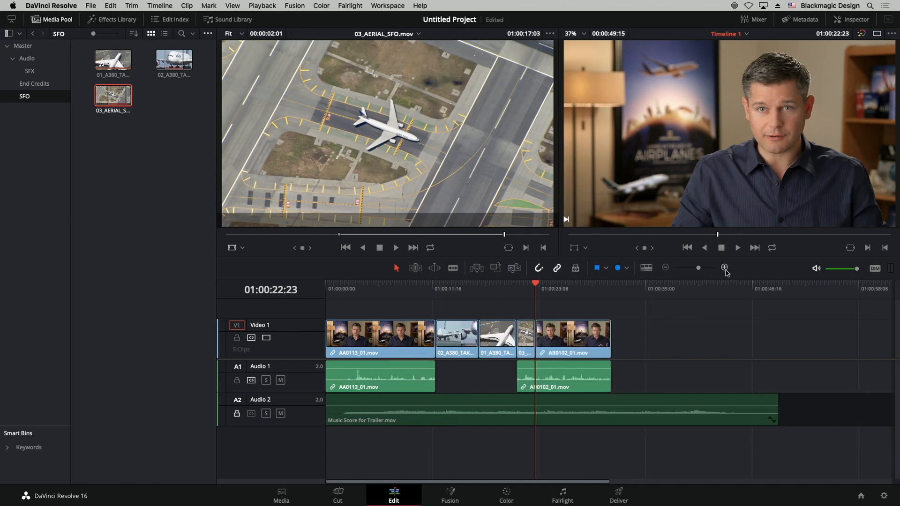
{"action": "left_click", "coordinate": [724, 267]}
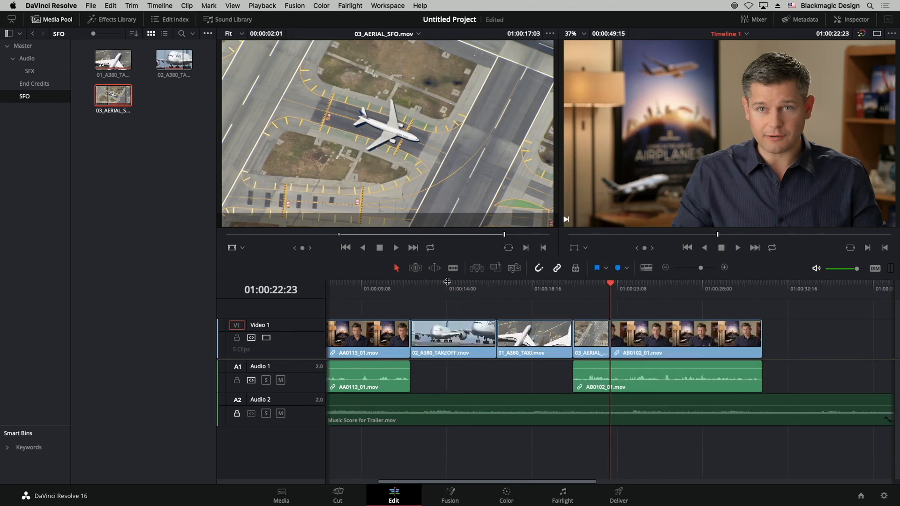
{"action": "left_click", "coordinate": [453, 269]}
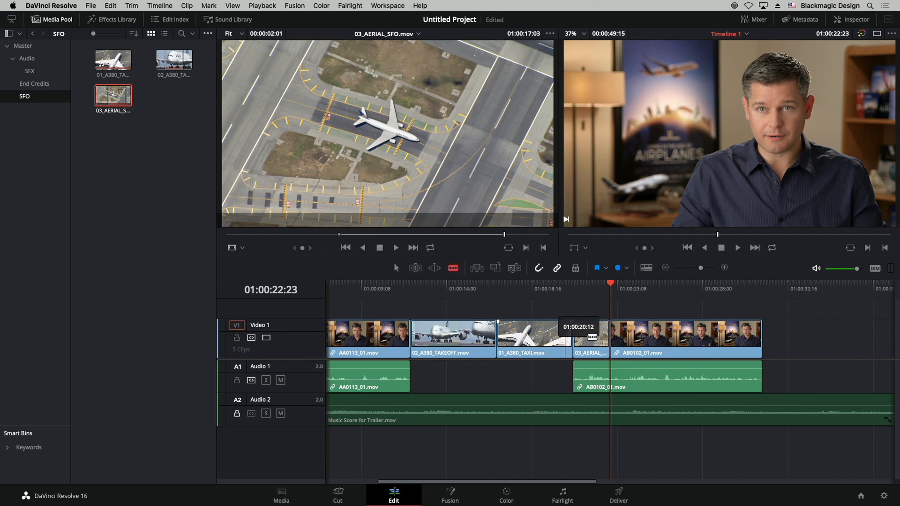
{"action": "left_click", "coordinate": [614, 375]}
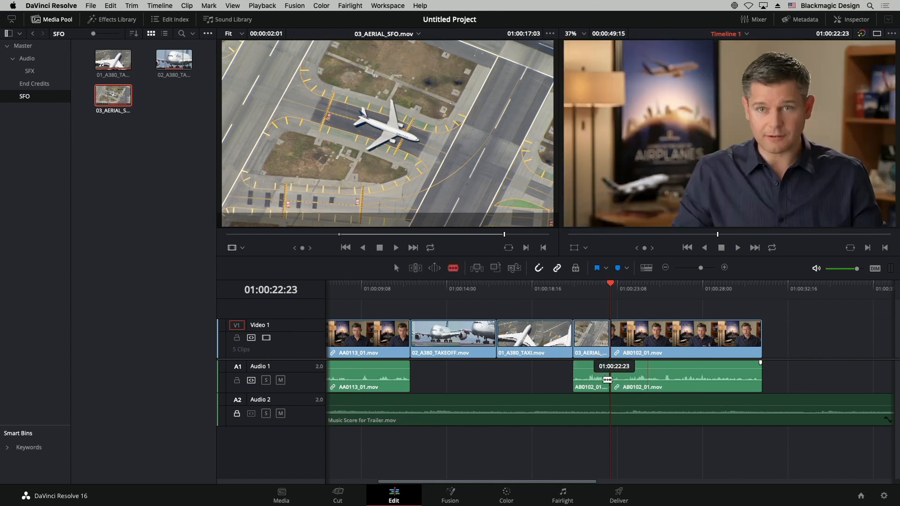
{"action": "left_click", "coordinate": [395, 266]}
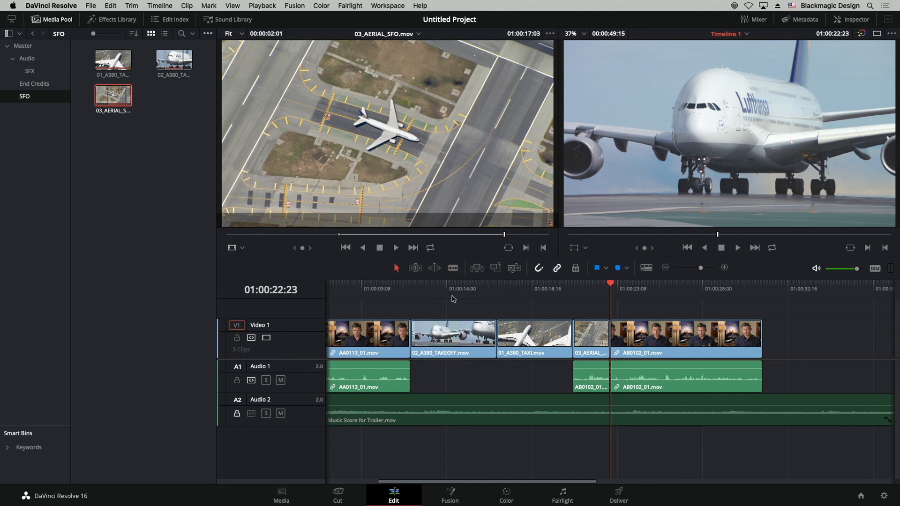
Move the short AB0102_01.mov audio piece earlier on Audio 1 so it straddles the cut between 02_A380_TAKEOFF.mov and 01_A380_TAXI.mov, toggling snapping
{"action": "left_click_drag", "start_coordinate": [597, 376], "coordinate": [546, 374]}
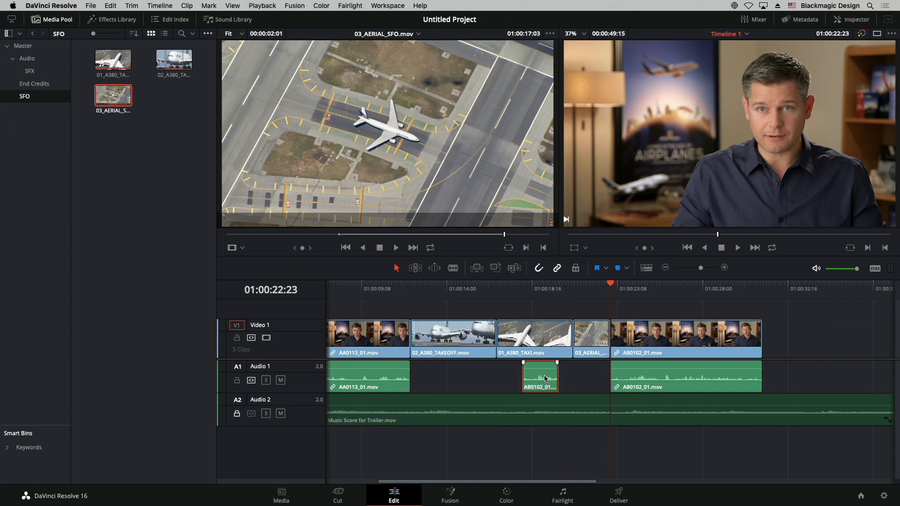
{"action": "left_click_drag", "start_coordinate": [545, 378], "coordinate": [506, 378]}
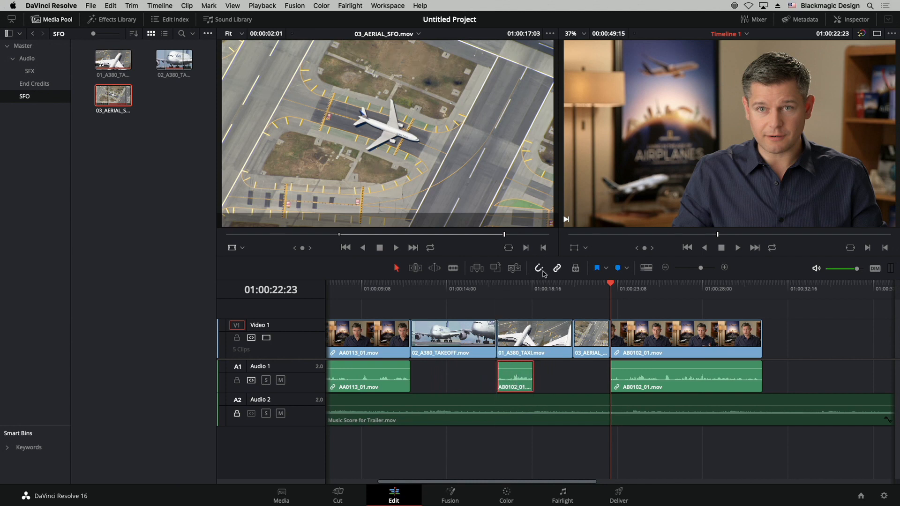
{"action": "mouse_move", "coordinate": [517, 378]}
{"action": "left_mouse_down"}
{"action": "mouse_move", "coordinate": [466, 378]}
{"action": "mouse_move", "coordinate": [526, 378]}
{"action": "left_mouse_up"}
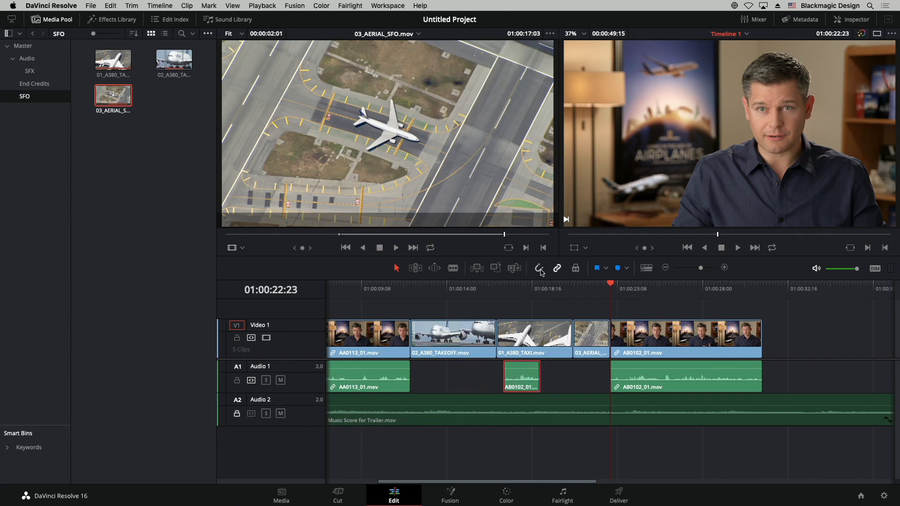
{"action": "left_click", "coordinate": [539, 269]}
{"action": "left_click_drag", "start_coordinate": [521, 375], "coordinate": [489, 376]}
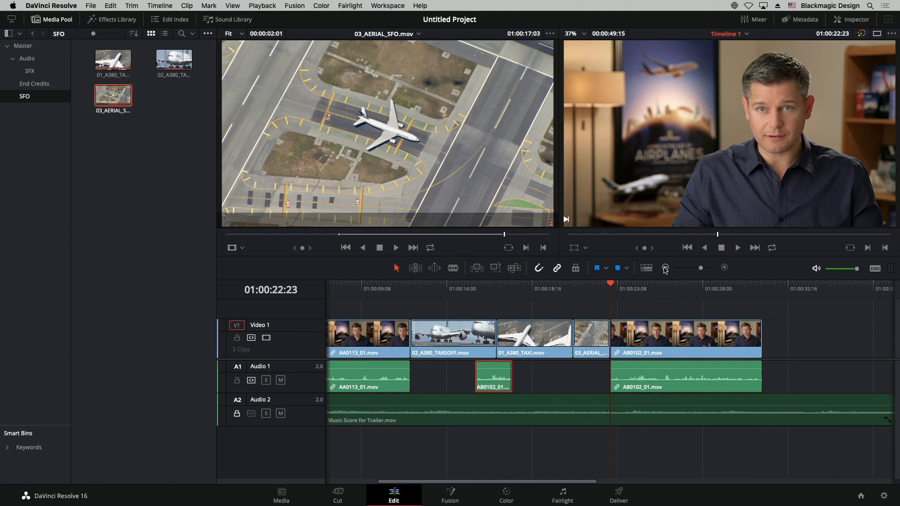
Append the four Master bin clips from 05_BAY_AREA_LIGHTS.mov through the 08_SOUTH_POLE clip after AB0102_01.mov on Video 1
{"action": "left_click", "coordinate": [31, 47]}
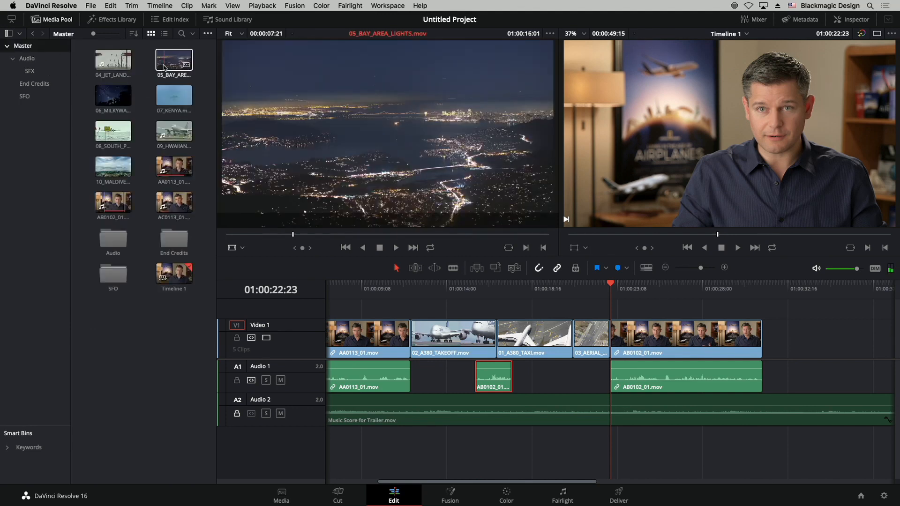
{"action": "left_click", "coordinate": [174, 62]}
{"action": "left_click", "coordinate": [107, 136], "text": "shift"}
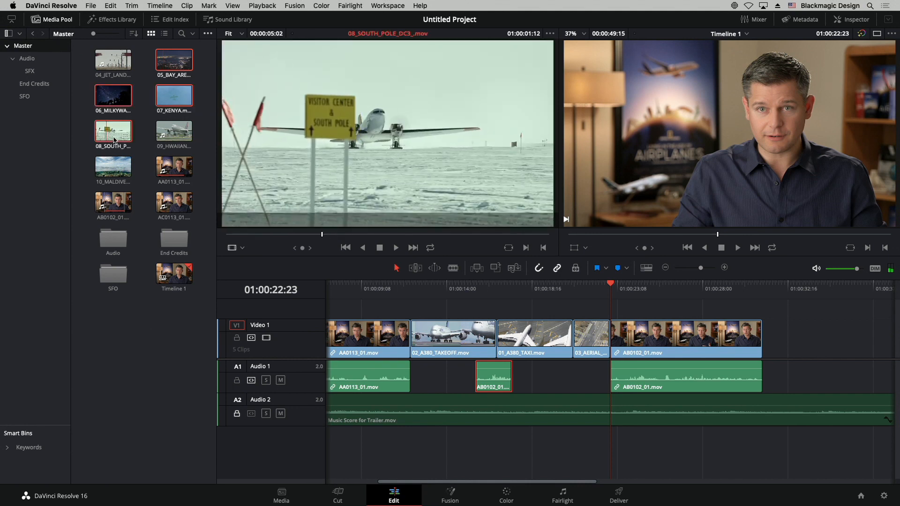
{"action": "left_click_drag", "start_coordinate": [109, 135], "coordinate": [771, 336]}
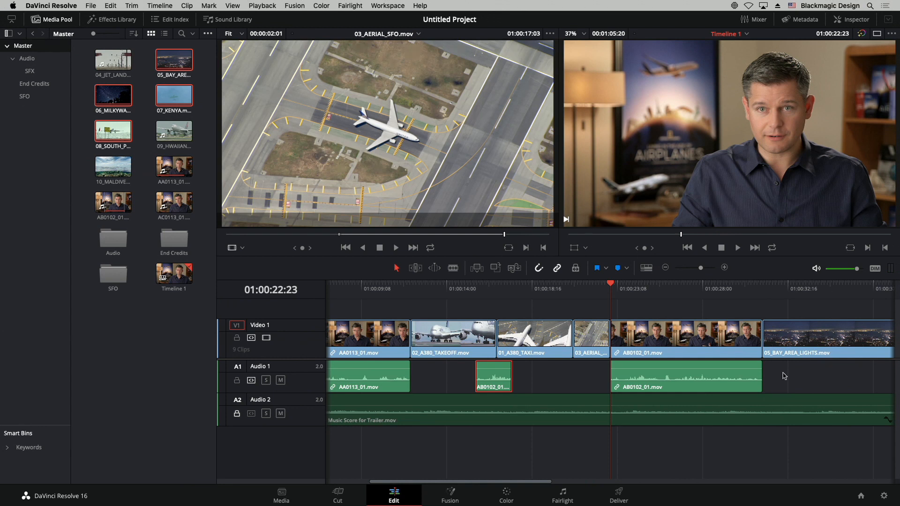
Examine the extended timeline along its whole length, comparing the full-extent view with the detailed view
{"action": "left_click_drag", "start_coordinate": [502, 483], "coordinate": [576, 487]}
{"action": "left_click_drag", "start_coordinate": [477, 492], "coordinate": [377, 481]}
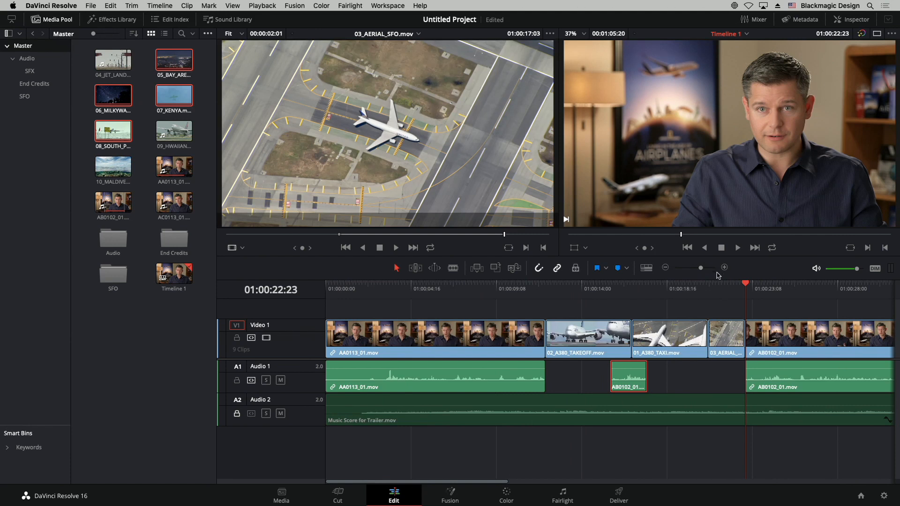
{"action": "left_click", "coordinate": [666, 268]}
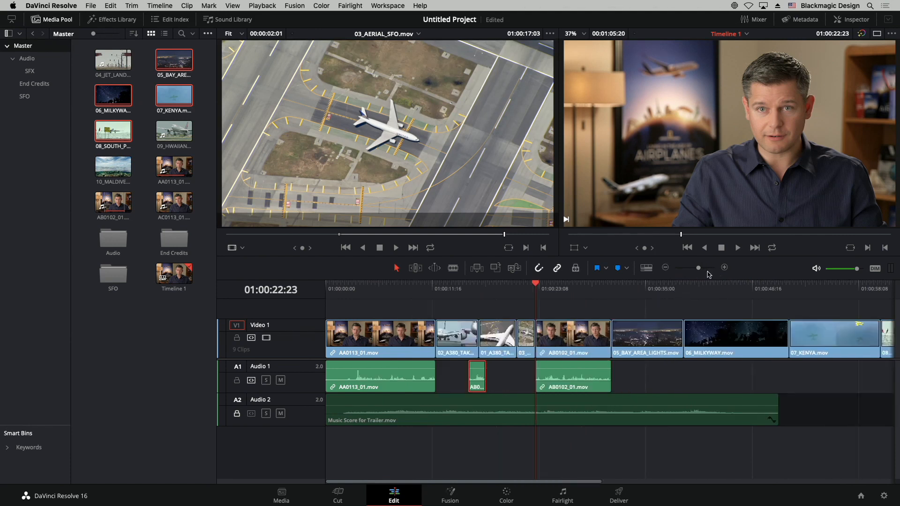
{"action": "left_click", "coordinate": [725, 267]}
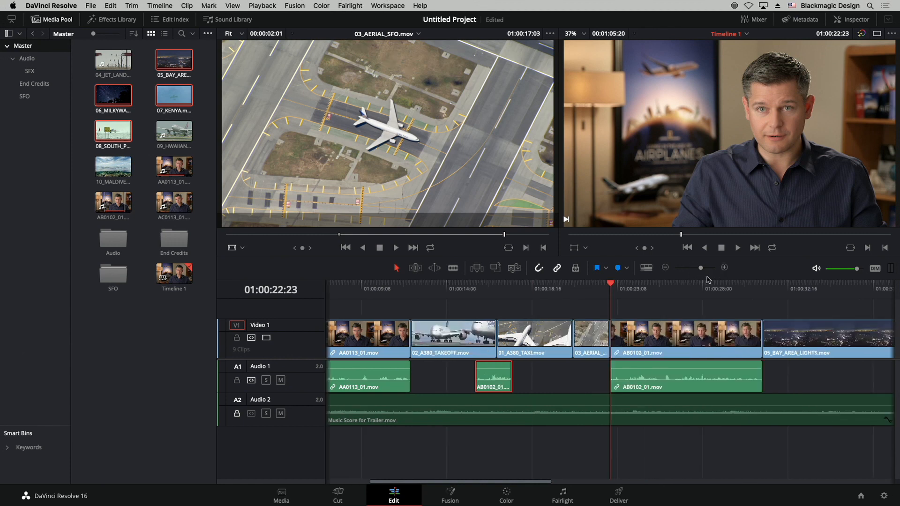
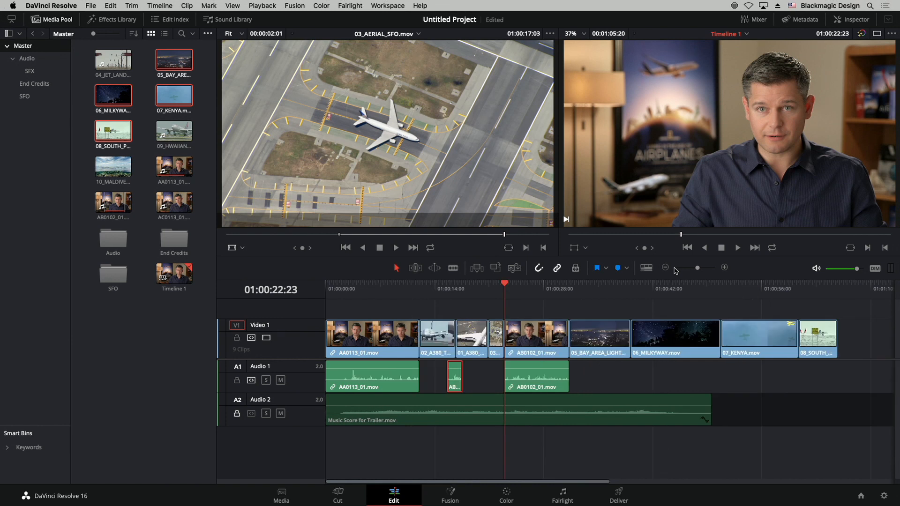
{"action": "key", "text": "shift+z"}
{"action": "key", "text": "shift+z"}
{"action": "key", "text": "shift+z"}
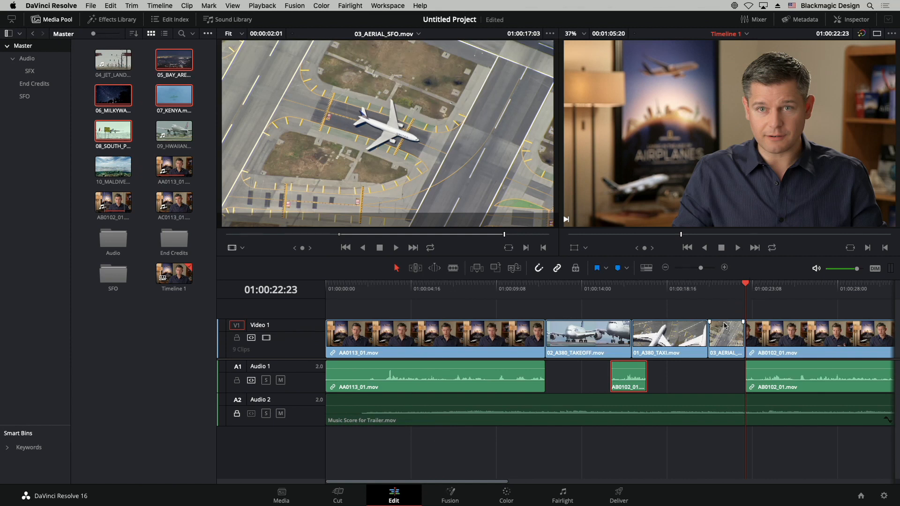
Enable stacked timelines in the timeline view options
{"action": "left_click", "coordinate": [648, 271]}
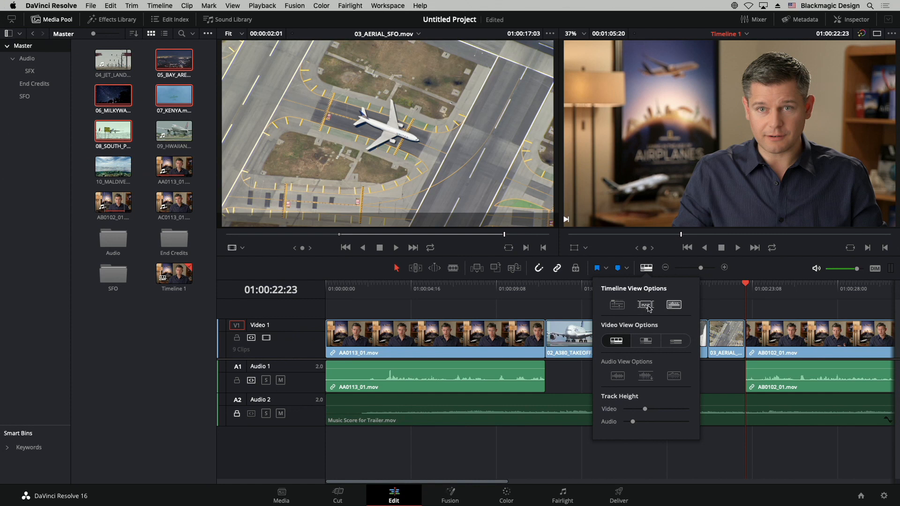
{"action": "left_click", "coordinate": [617, 306]}
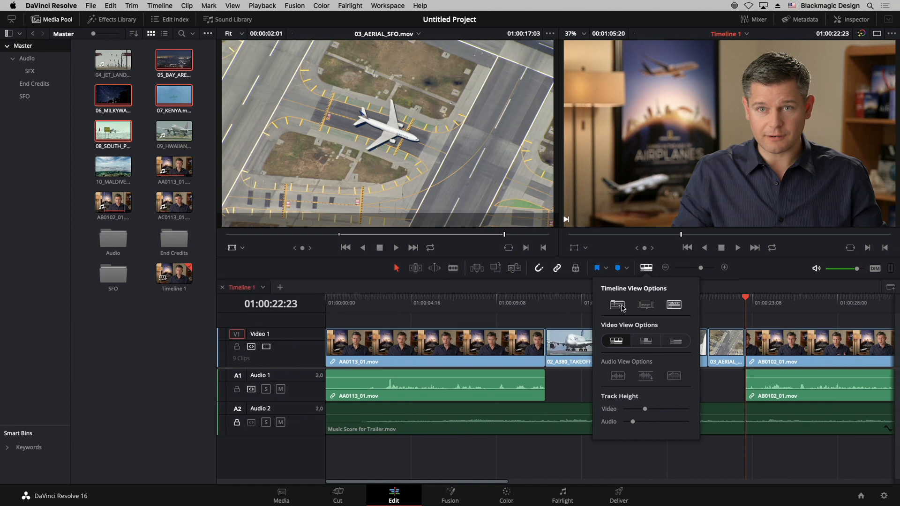
{"action": "key", "text": "Escape"}
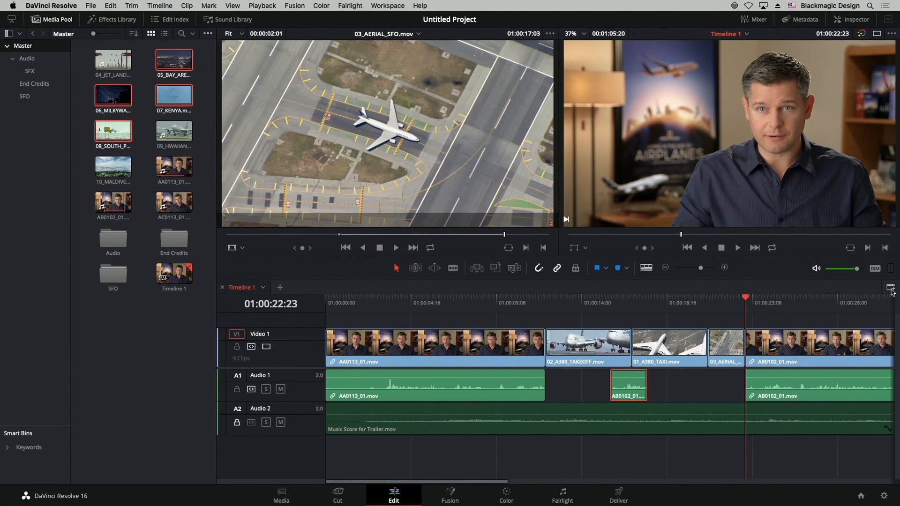
Create a second timeline from the AB0102_01.mov clip in a stacked timeline pane, and close that pane
{"action": "left_click", "coordinate": [891, 289]}
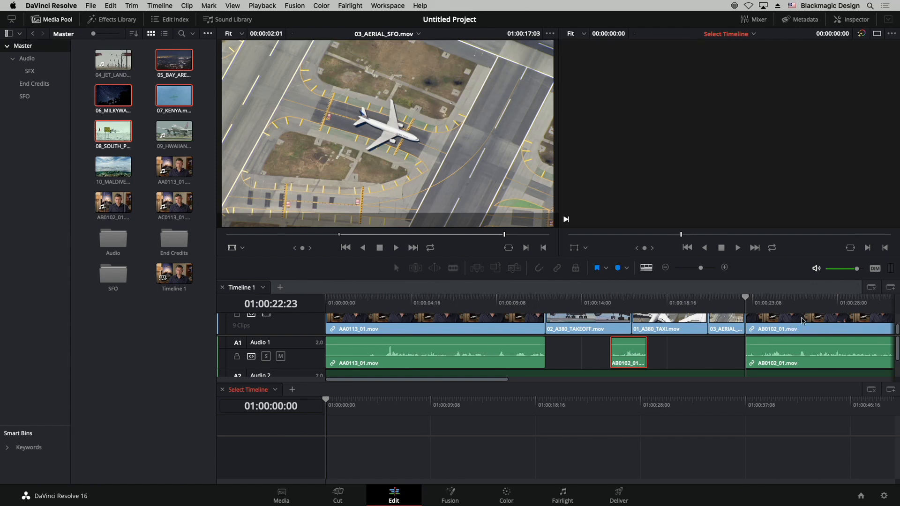
{"action": "left_click_drag", "start_coordinate": [802, 322], "coordinate": [730, 468]}
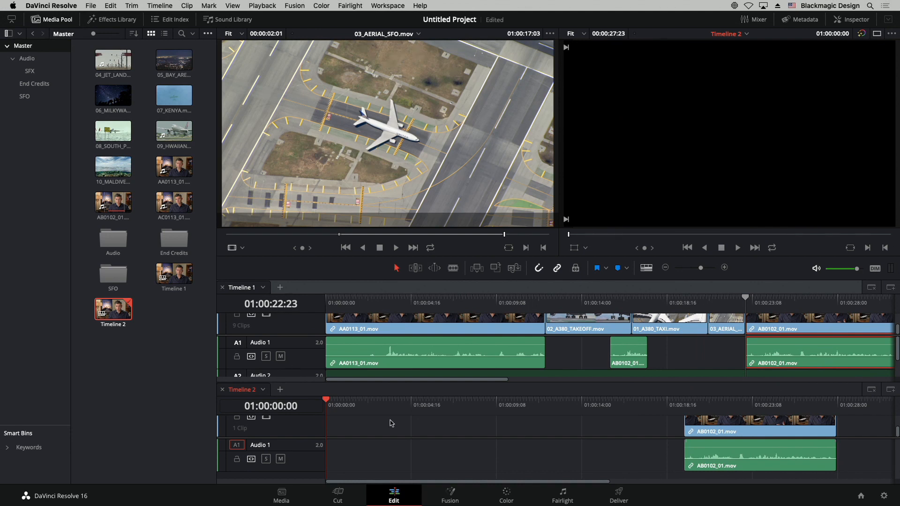
{"action": "left_click", "coordinate": [223, 391]}
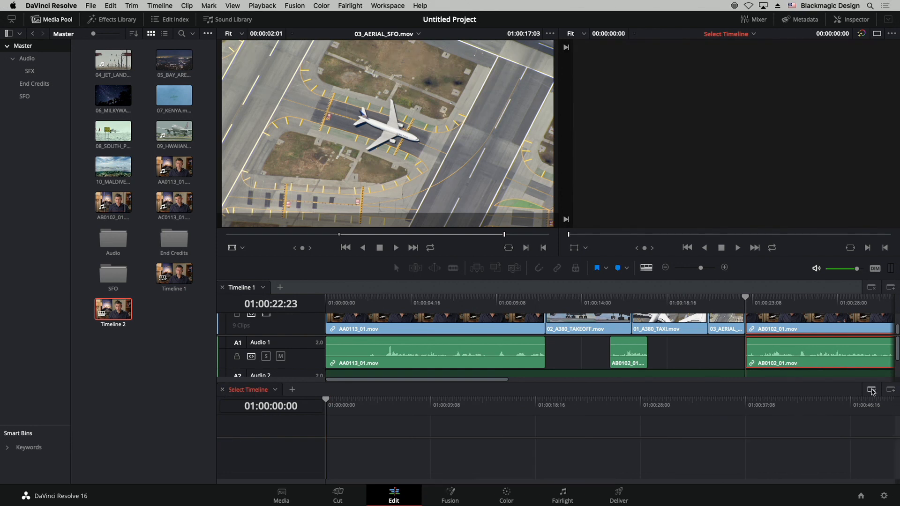
{"action": "left_click", "coordinate": [870, 392]}
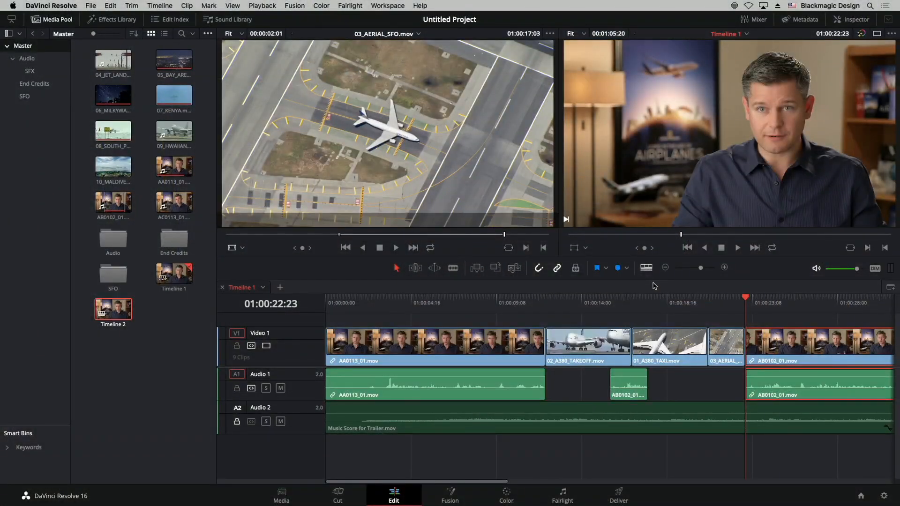
Try shortening the end of 05_BAY_AREA_LIGHTS.mov in Selection mode, leaving a gap before 06_MILKYWAY.mov, and undo the trim
{"action": "key", "text": "super+minus"}
{"action": "key", "text": "super+minus"}
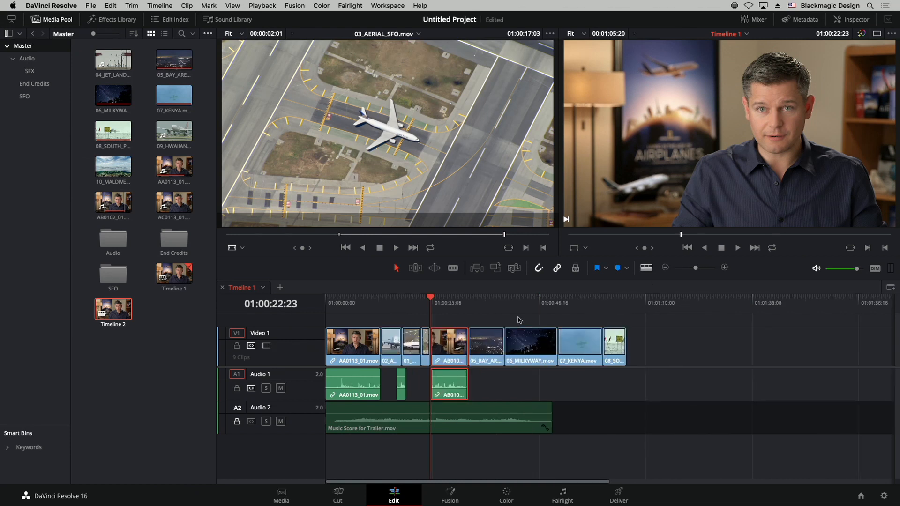
{"action": "mouse_move", "coordinate": [491, 307]}
{"action": "left_mouse_down"}
{"action": "mouse_move", "coordinate": [504, 307]}
{"action": "mouse_move", "coordinate": [480, 307]}
{"action": "mouse_move", "coordinate": [555, 305]}
{"action": "mouse_move", "coordinate": [491, 304]}
{"action": "mouse_move", "coordinate": [505, 305]}
{"action": "left_mouse_up"}
{"action": "left_click", "coordinate": [496, 350]}
{"action": "key", "text": "super+s"}
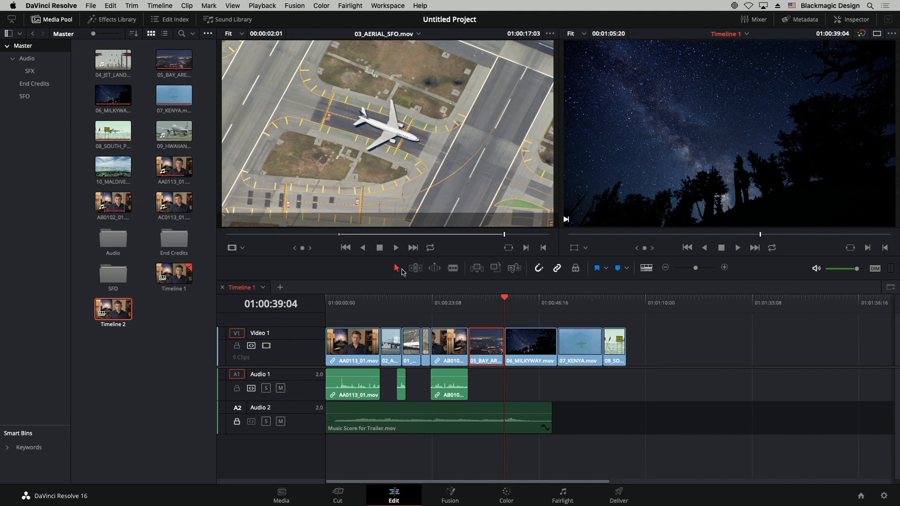
{"action": "left_click_drag", "start_coordinate": [504, 342], "coordinate": [488, 342]}
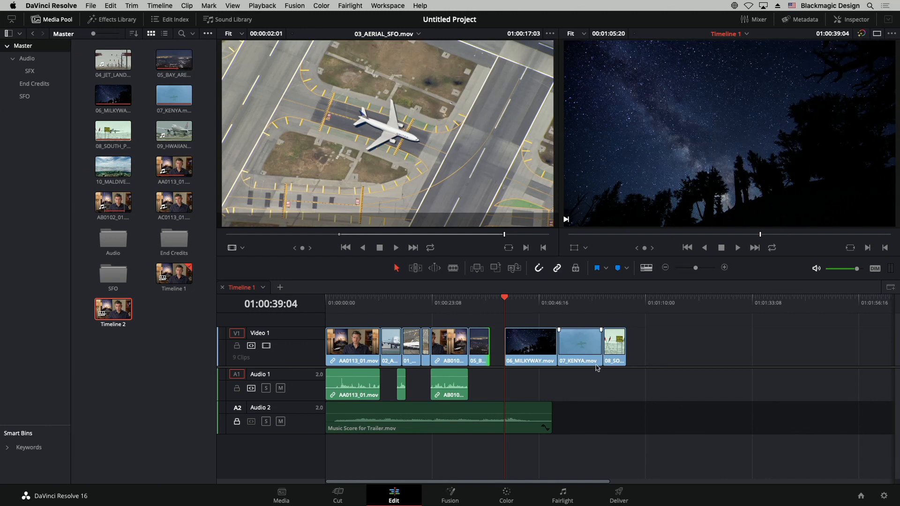
{"action": "key", "text": "super+z"}
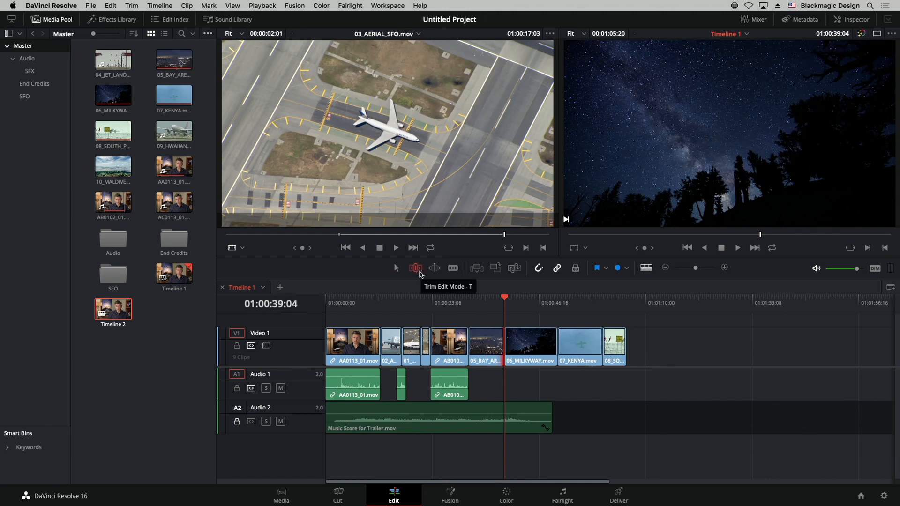
Ripple-trim about 3 seconds off the end of 05_BAY_AREA_LIGHTS.mov in Trim Edit mode
{"action": "left_click", "coordinate": [415, 268]}
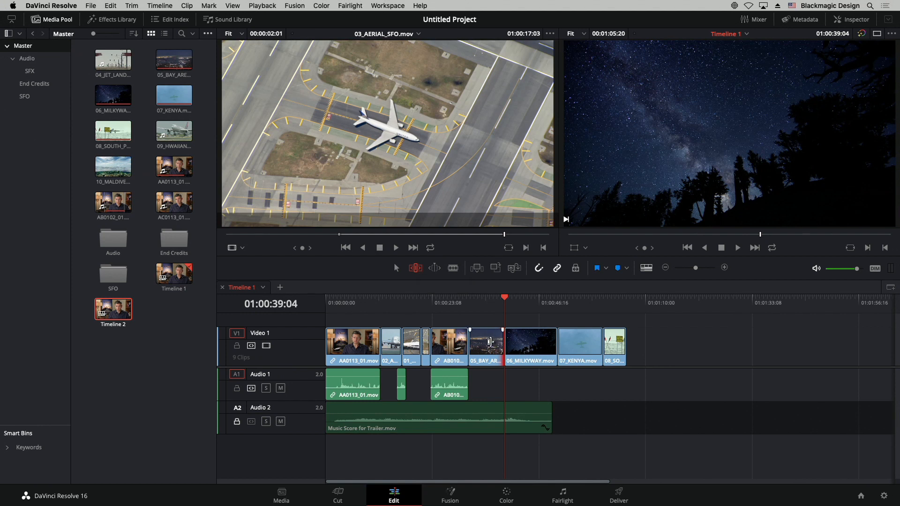
{"action": "left_click_drag", "start_coordinate": [490, 342], "coordinate": [503, 343]}
{"action": "left_click", "coordinate": [396, 269]}
{"action": "left_click", "coordinate": [415, 271]}
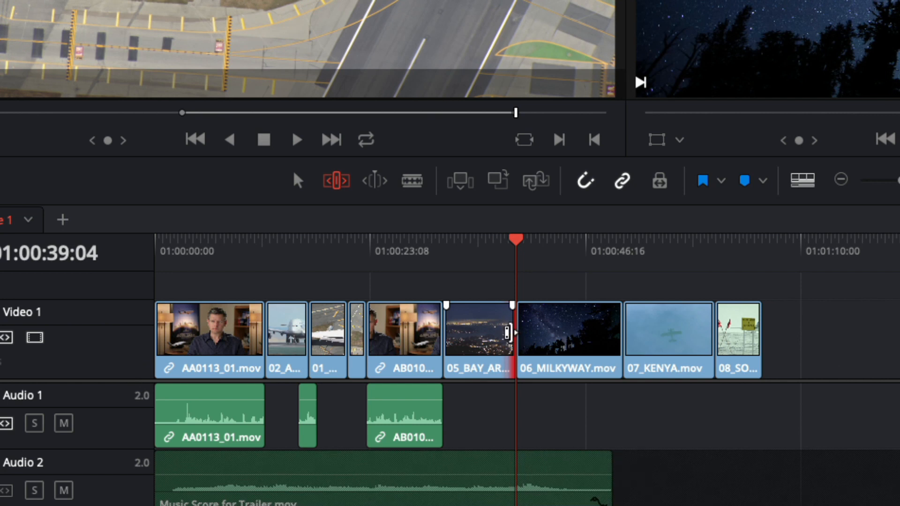
{"action": "left_click_drag", "start_coordinate": [507, 334], "coordinate": [481, 333]}
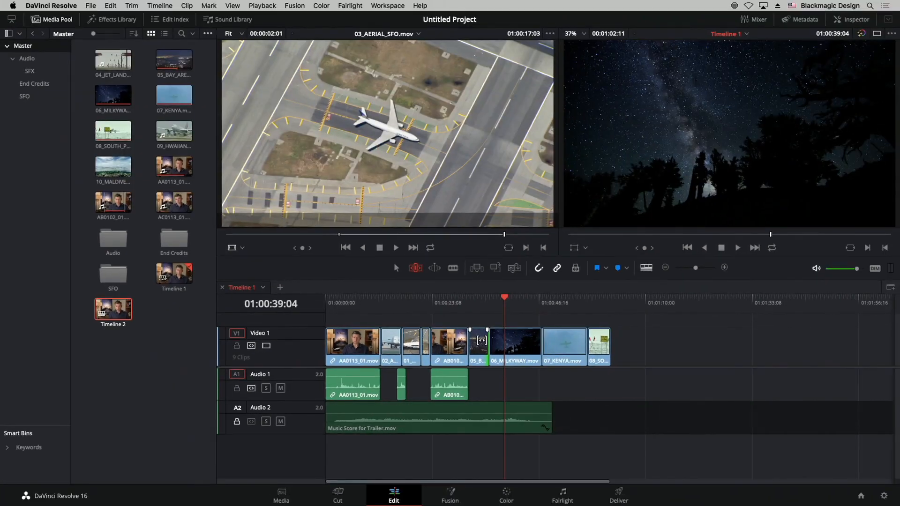
Ripple-extend the end of 05_BAY_AREA_LIGHTS.mov by 8 frames to a duration of 04:20
{"action": "left_click", "coordinate": [726, 267]}
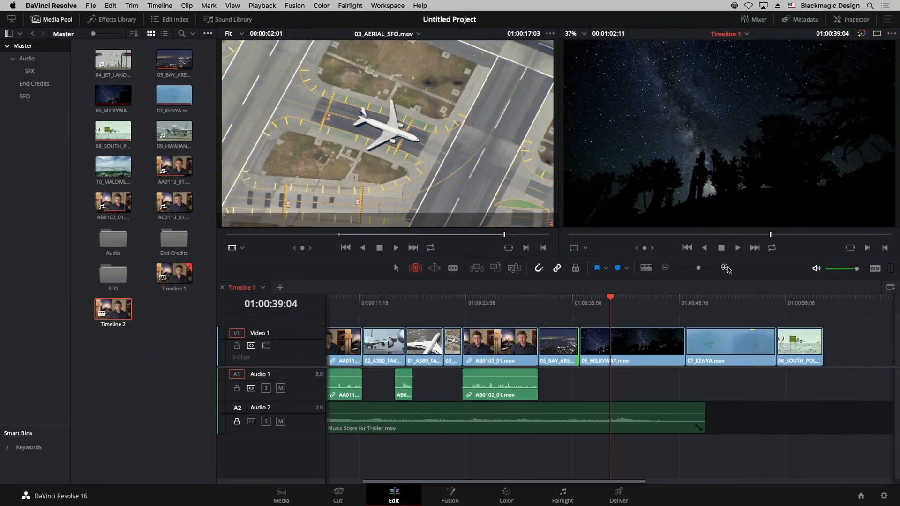
{"action": "left_click", "coordinate": [725, 267]}
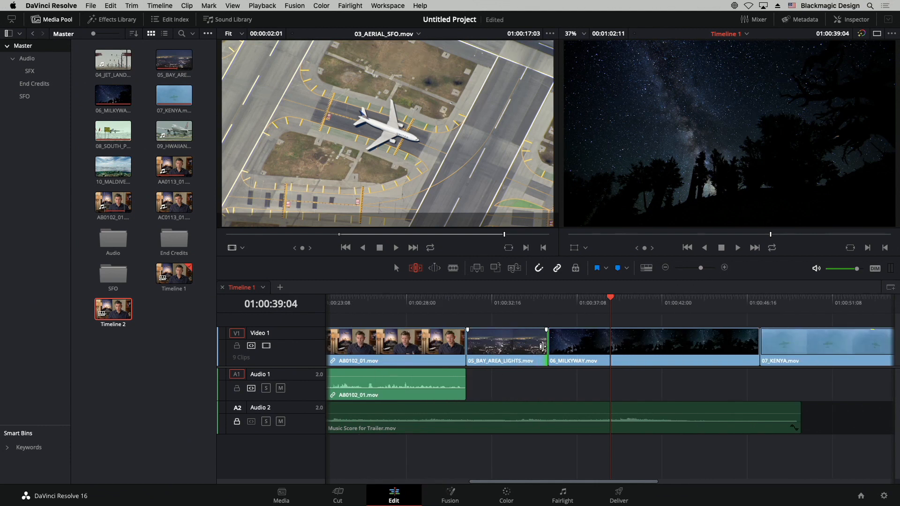
{"action": "mouse_move", "coordinate": [541, 346]}
{"action": "left_mouse_down"}
{"action": "mouse_move", "coordinate": [526, 346]}
{"action": "mouse_move", "coordinate": [556, 348]}
{"action": "mouse_move", "coordinate": [520, 348]}
{"action": "mouse_move", "coordinate": [563, 347]}
{"action": "mouse_move", "coordinate": [548, 347]}
{"action": "left_mouse_up"}
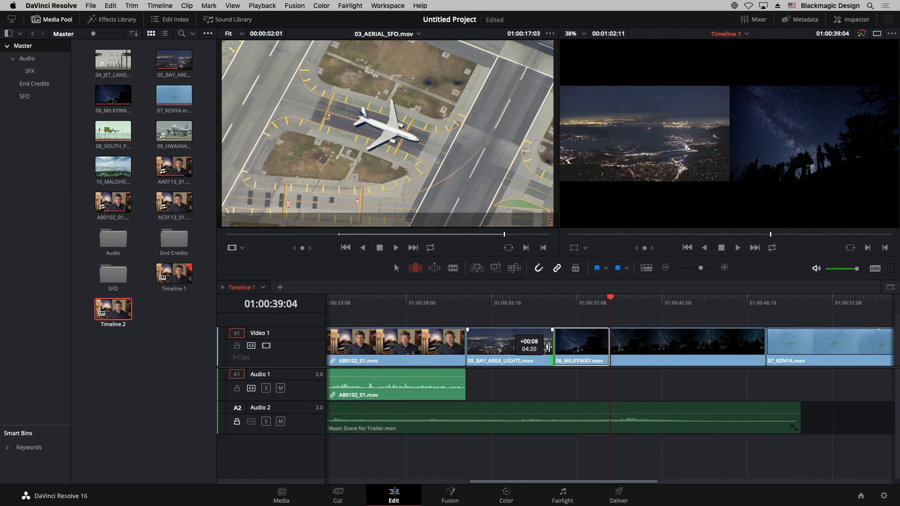
Ripple-trim about 2 seconds off the start of 06_MILKYWAY.mov and roll its cut with 05_BAY_AREA_LIGHTS.mov about half a second later
{"action": "left_click_drag", "start_coordinate": [547, 346], "coordinate": [555, 347]}
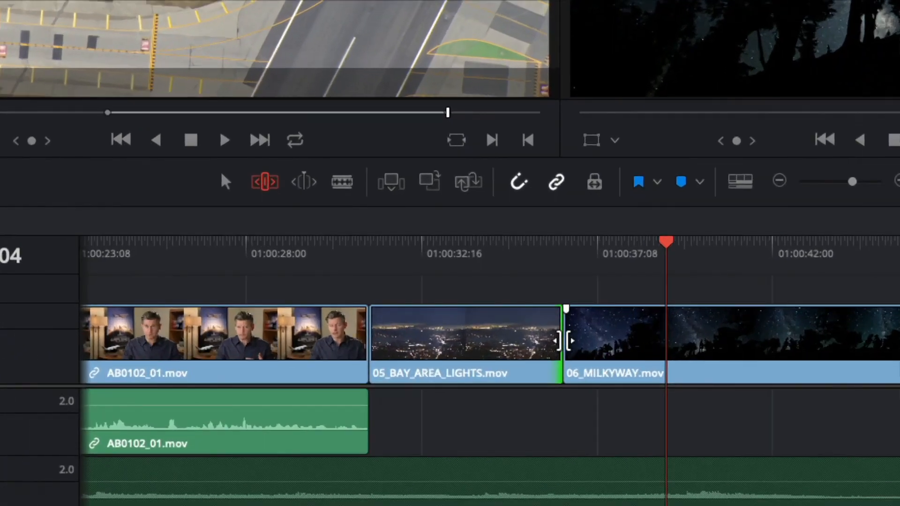
{"action": "left_click", "coordinate": [565, 341]}
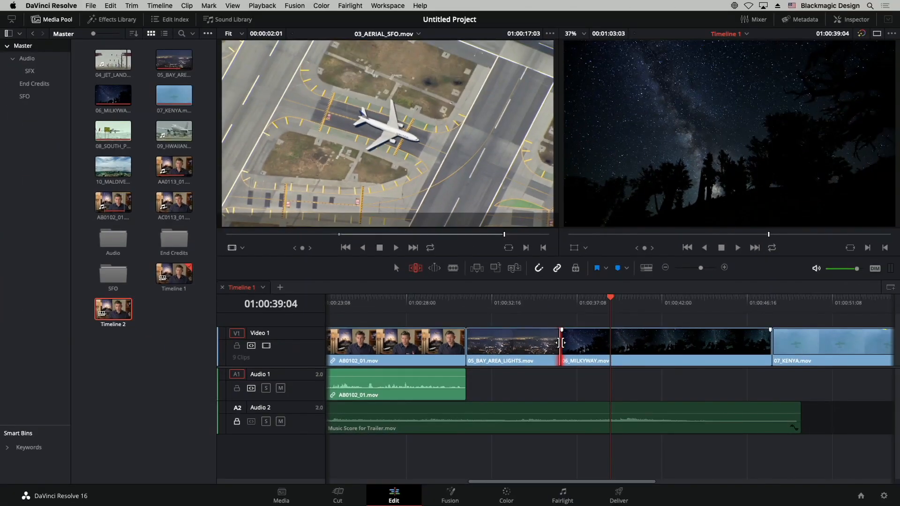
{"action": "left_click", "coordinate": [560, 344]}
{"action": "mouse_move", "coordinate": [556, 343]}
{"action": "left_mouse_down"}
{"action": "mouse_move", "coordinate": [547, 343]}
{"action": "mouse_move", "coordinate": [582, 347]}
{"action": "mouse_move", "coordinate": [539, 345]}
{"action": "mouse_move", "coordinate": [586, 344]}
{"action": "mouse_move", "coordinate": [544, 345]}
{"action": "mouse_move", "coordinate": [569, 346]}
{"action": "left_mouse_up"}
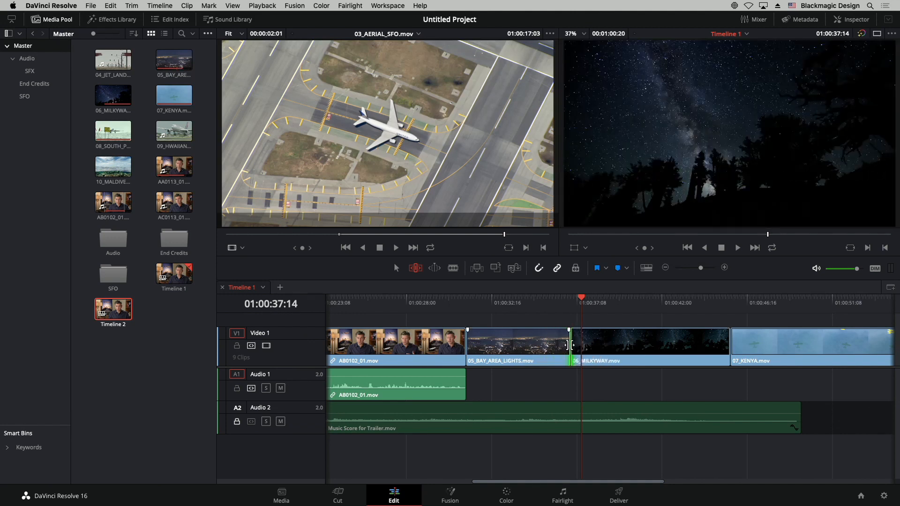
Slip the footage inside 05_BAY_AREA_LIGHTS.mov by about -10 frames, and slide the clip 14 frames later between its neighbours
{"action": "left_click", "coordinate": [517, 342]}
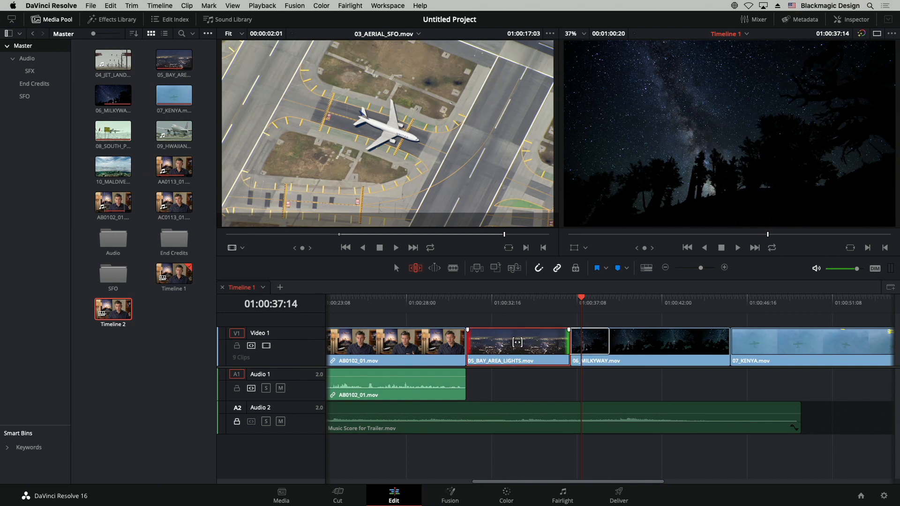
{"action": "left_click_drag", "start_coordinate": [518, 342], "coordinate": [498, 345]}
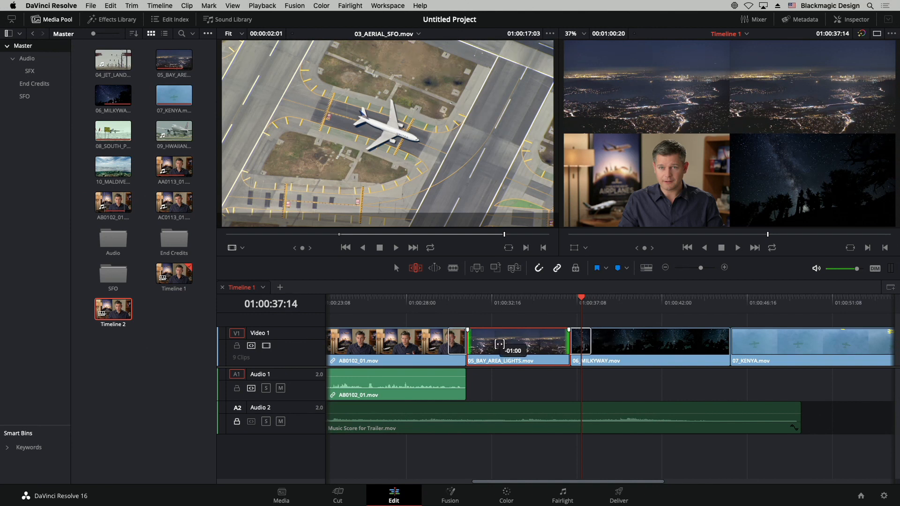
{"action": "left_click_drag", "start_coordinate": [498, 345], "coordinate": [500, 345]}
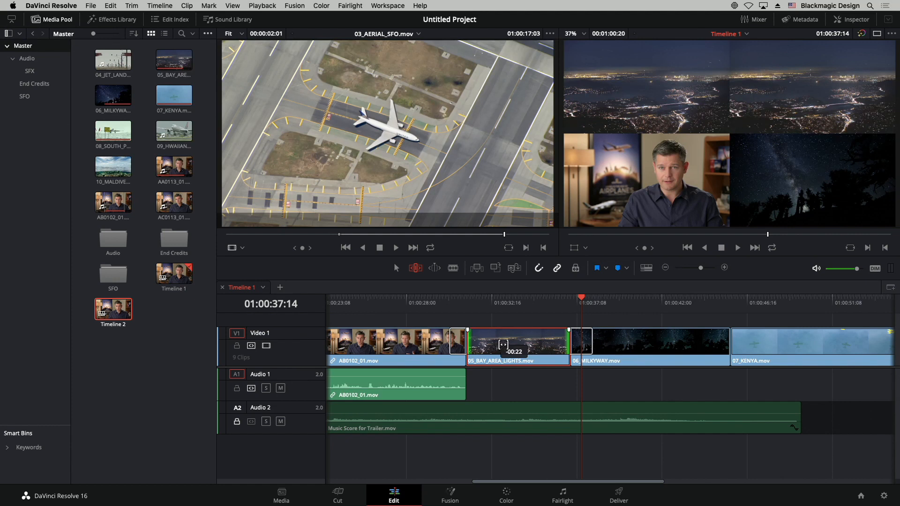
{"action": "left_click_drag", "start_coordinate": [502, 345], "coordinate": [509, 344]}
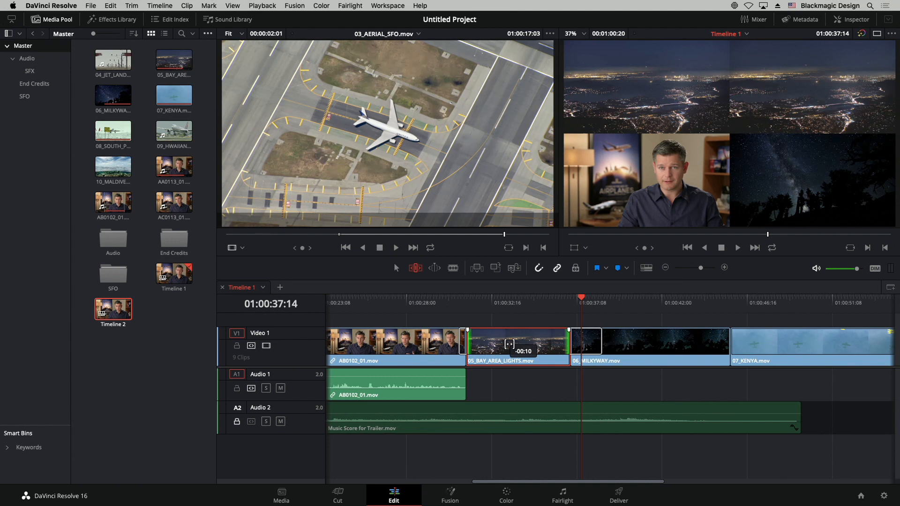
{"action": "left_click_drag", "start_coordinate": [509, 344], "coordinate": [506, 344]}
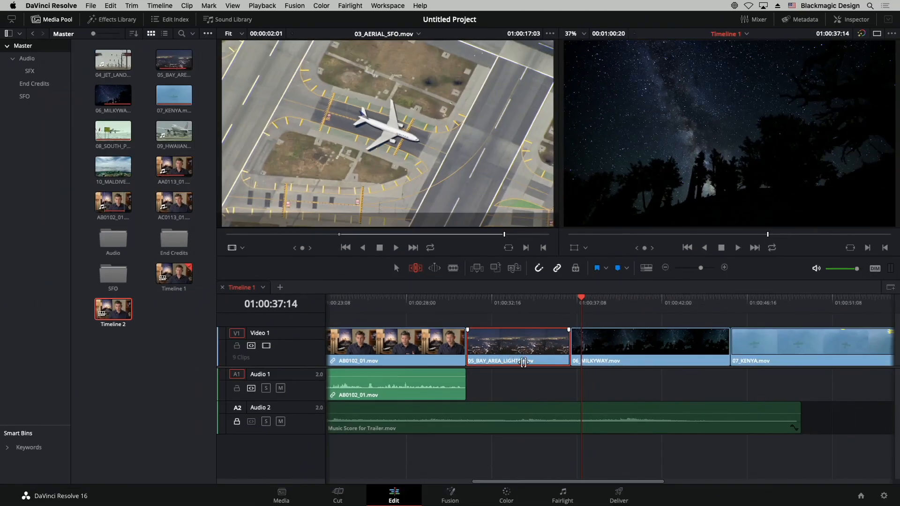
{"action": "left_click_drag", "start_coordinate": [513, 358], "coordinate": [533, 352]}
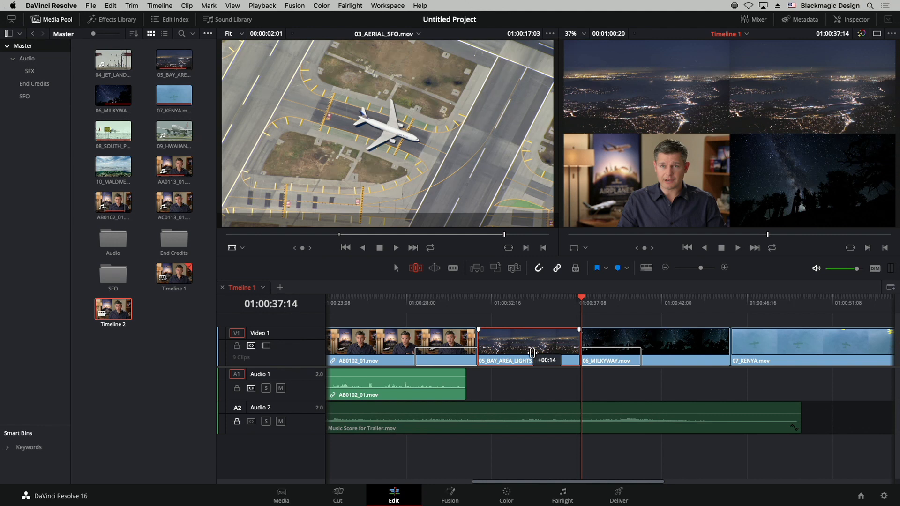
{"action": "mouse_move", "coordinate": [533, 352]}
{"action": "left_mouse_down"}
{"action": "mouse_move", "coordinate": [512, 354]}
{"action": "mouse_move", "coordinate": [551, 355]}
{"action": "mouse_move", "coordinate": [530, 354]}
{"action": "mouse_move", "coordinate": [544, 356]}
{"action": "left_mouse_up"}
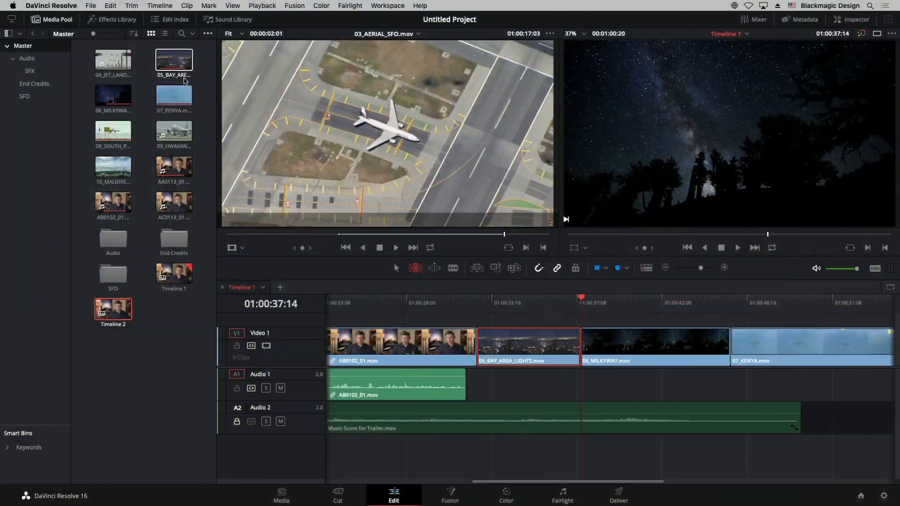
Trim the start of AA0113_01.mov, the first interview clip, to the playhead at 01:00:01:04
{"action": "left_click", "coordinate": [111, 6]}
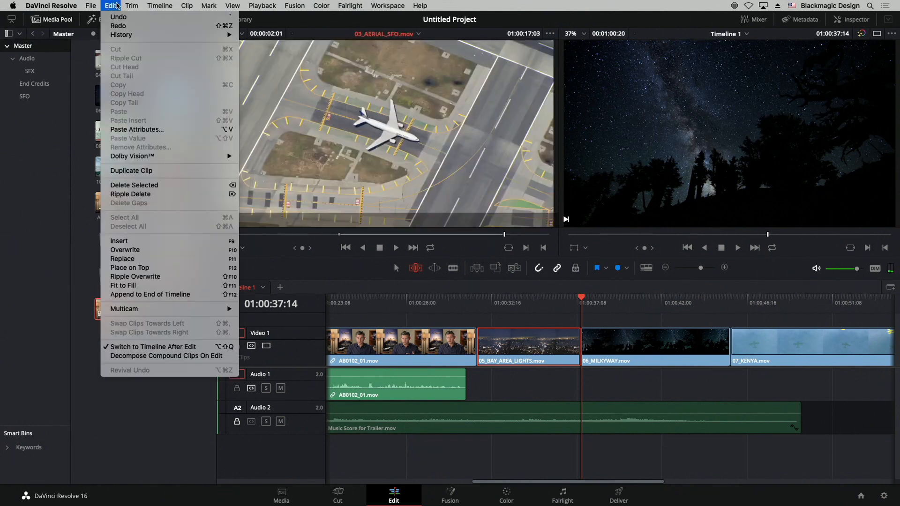
{"action": "mouse_move", "coordinate": [137, 10]}
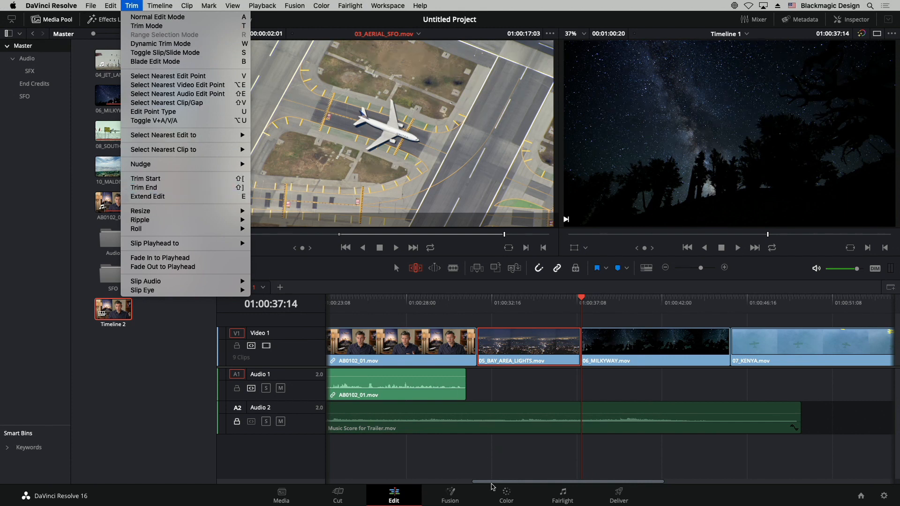
{"action": "left_click", "coordinate": [491, 484]}
{"action": "left_click_drag", "start_coordinate": [480, 485], "coordinate": [321, 485]}
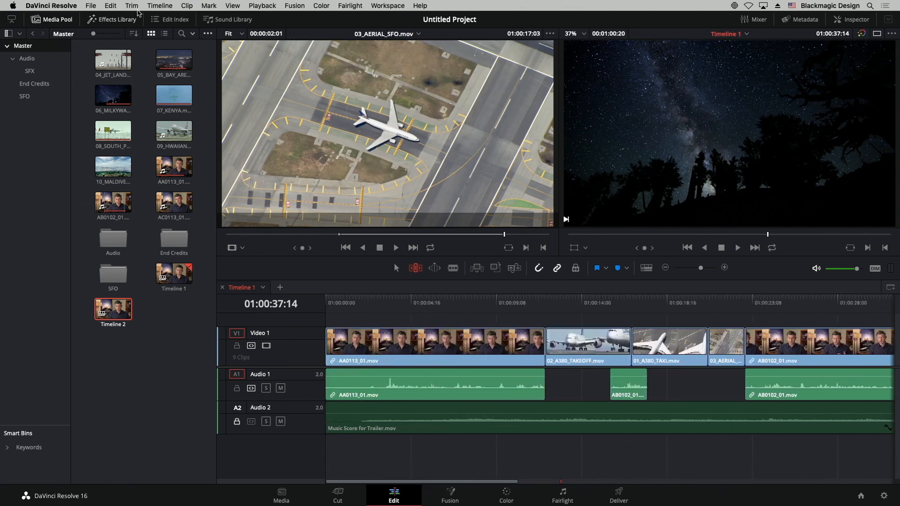
{"action": "left_click", "coordinate": [133, 7]}
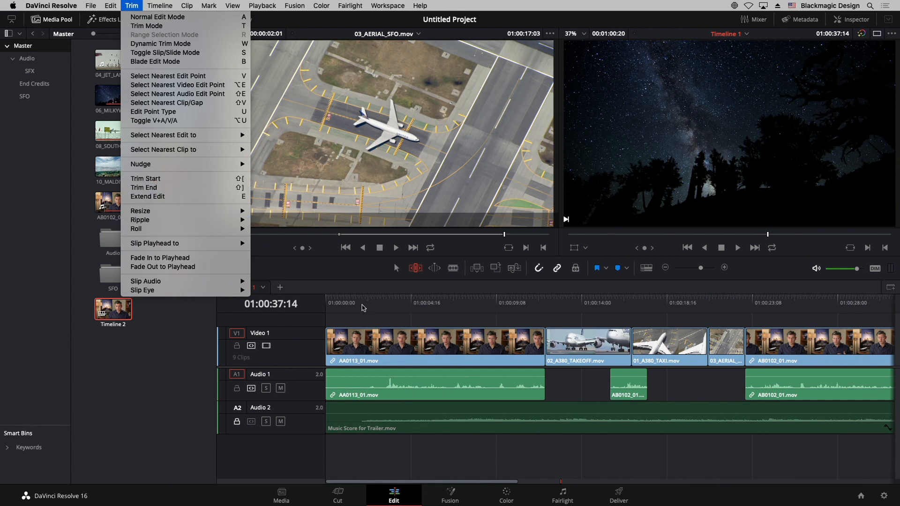
{"action": "left_click", "coordinate": [352, 300]}
{"action": "left_click_drag", "start_coordinate": [342, 301], "coordinate": [348, 301]}
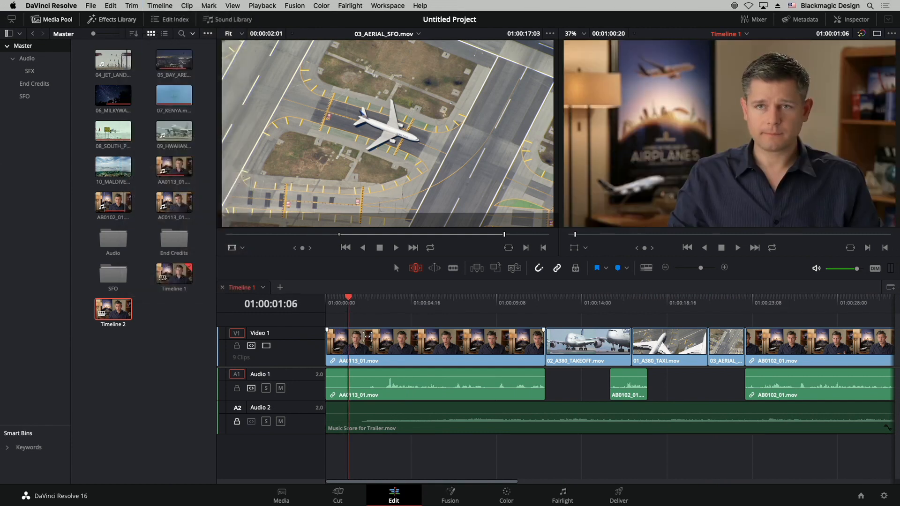
{"action": "left_click", "coordinate": [363, 340]}
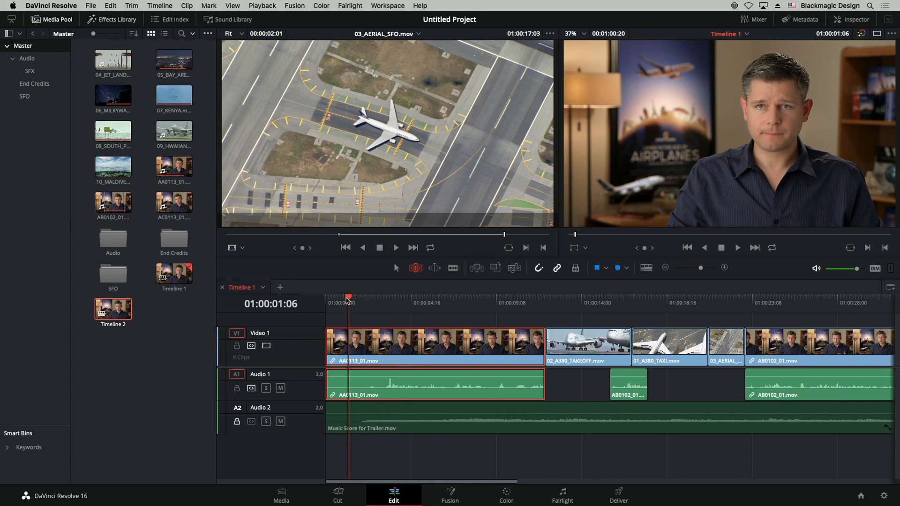
{"action": "left_click_drag", "start_coordinate": [349, 300], "coordinate": [347, 301]}
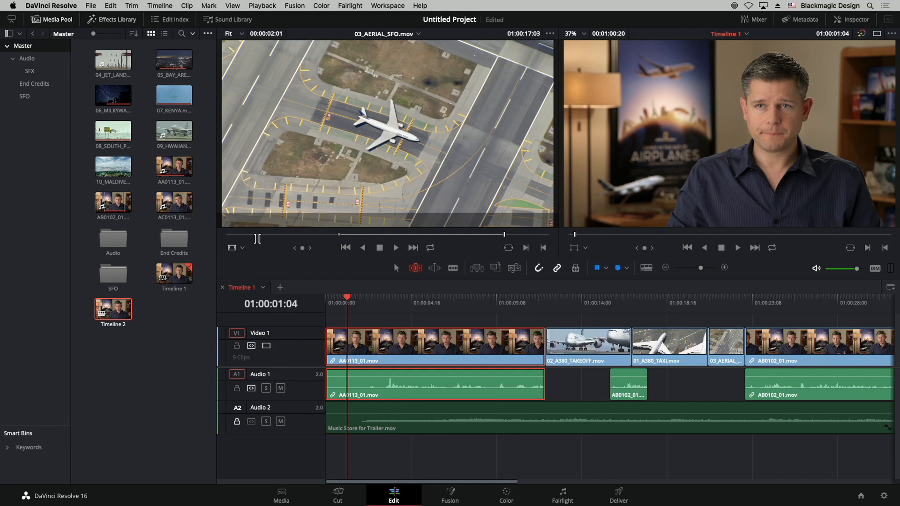
{"action": "left_click", "coordinate": [139, 7]}
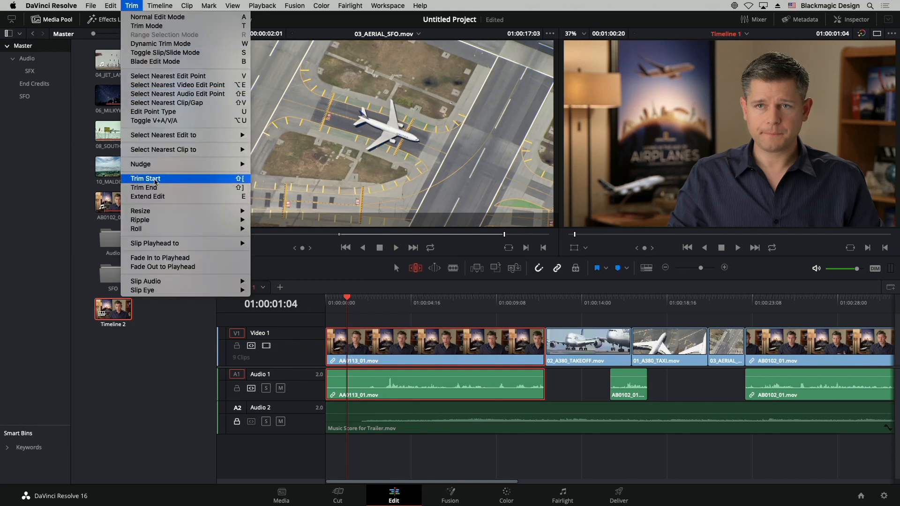
{"action": "left_click", "coordinate": [155, 182]}
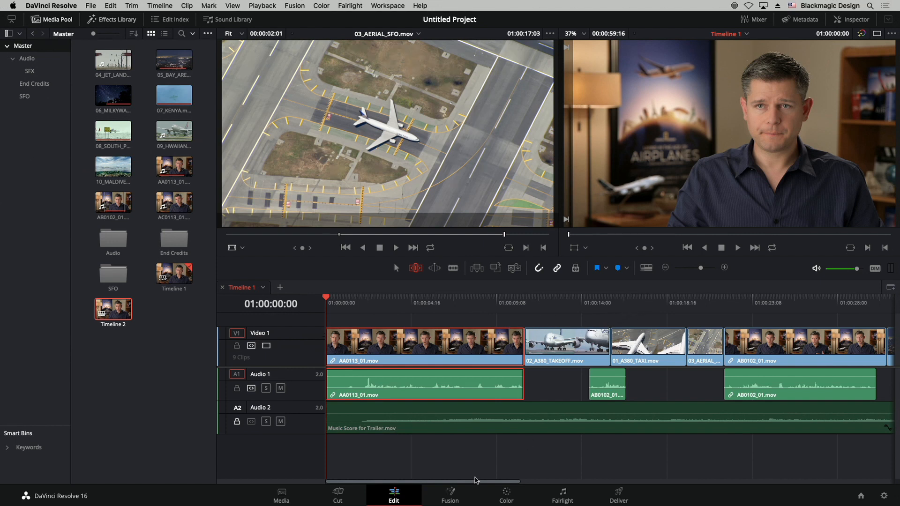
Move the 08_SOUTH_POLE_DC3_.mov clip directly before 05_BAY_AREA_LIGHTS.mov in Selection mode, shuffling the following clips later instead of overwriting them
{"action": "left_click_drag", "start_coordinate": [477, 484], "coordinate": [656, 488]}
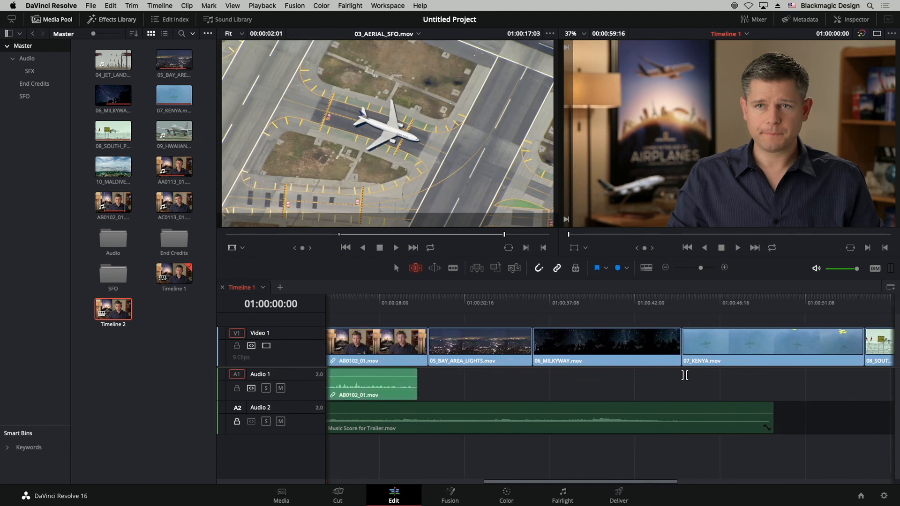
{"action": "key", "text": "shift+z"}
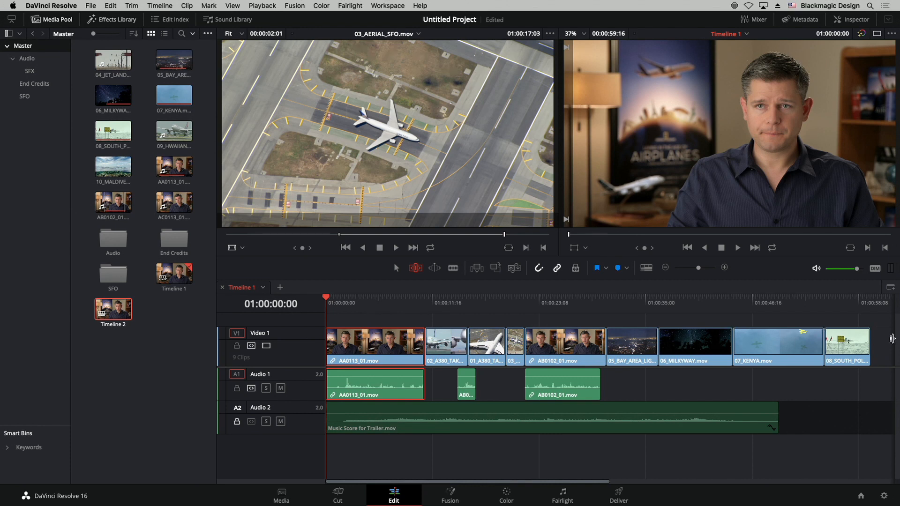
{"action": "key", "text": "a"}
{"action": "left_click_drag", "start_coordinate": [849, 350], "coordinate": [629, 347]}
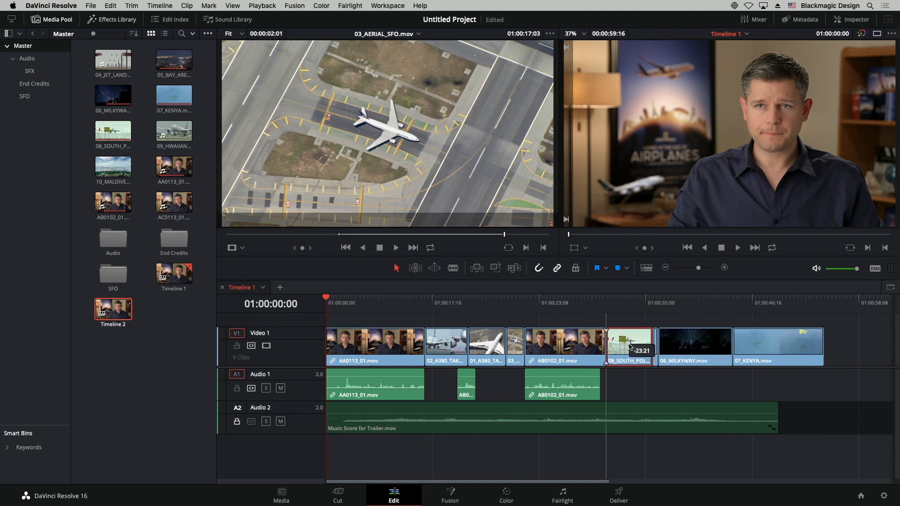
{"action": "left_click_drag", "start_coordinate": [642, 347], "coordinate": [849, 344]}
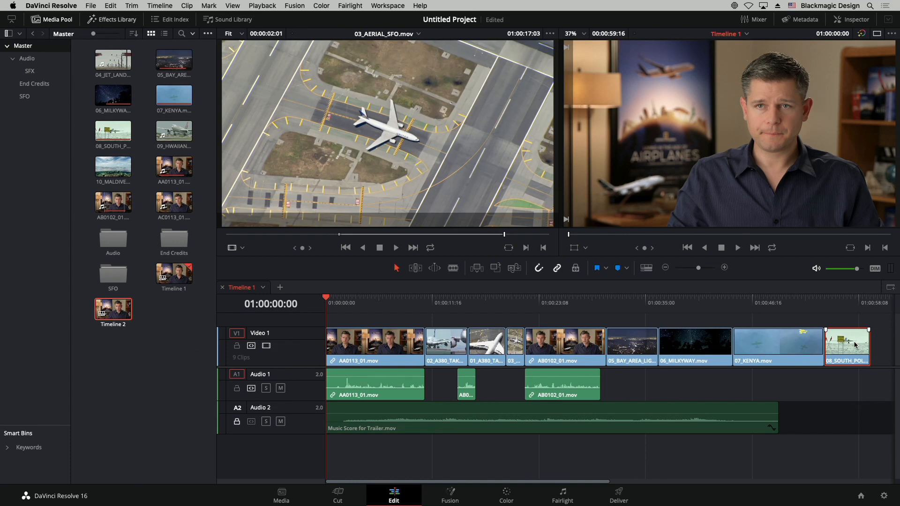
{"action": "mouse_move", "coordinate": [854, 345]}
{"action": "left_mouse_down"}
{"action": "mouse_move", "coordinate": [633, 346]}
{"action": "mouse_move", "coordinate": [876, 346]}
{"action": "mouse_move", "coordinate": [860, 347]}
{"action": "left_mouse_up"}
{"action": "left_click_drag", "start_coordinate": [853, 349], "coordinate": [636, 352]}
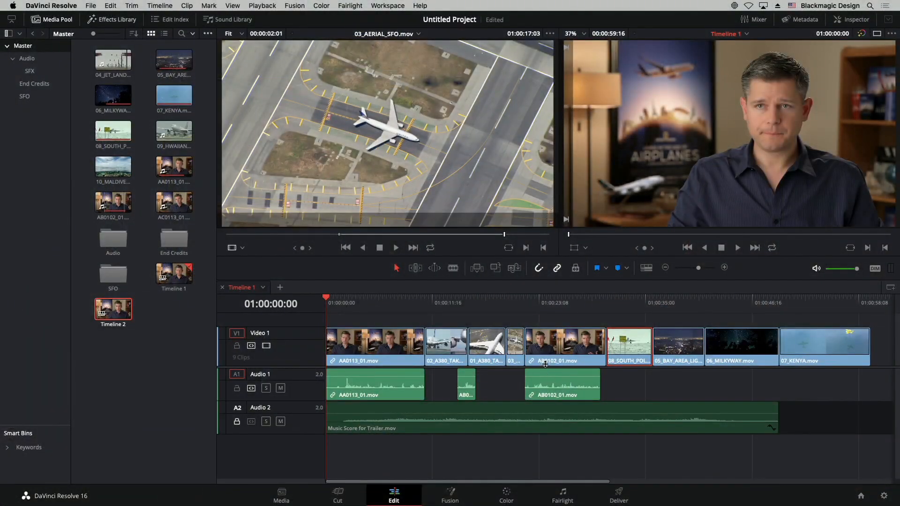
Mark a timeline range over 03_AERIAL_SFO.mov from 01:00:19:18 to 01:00:21:19, and clear the In and Out points
{"action": "left_click", "coordinate": [490, 300]}
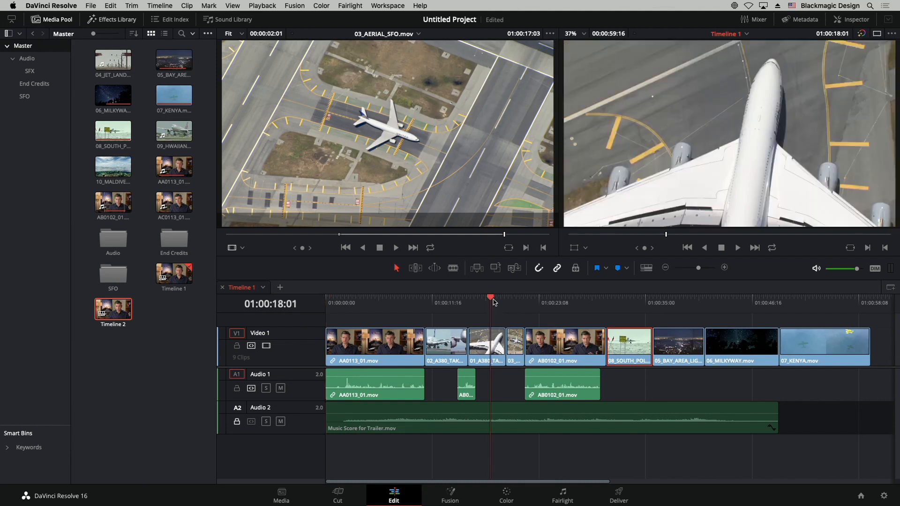
{"action": "mouse_move", "coordinate": [494, 302]}
{"action": "left_mouse_down"}
{"action": "mouse_move", "coordinate": [529, 302]}
{"action": "mouse_move", "coordinate": [510, 305]}
{"action": "left_mouse_up"}
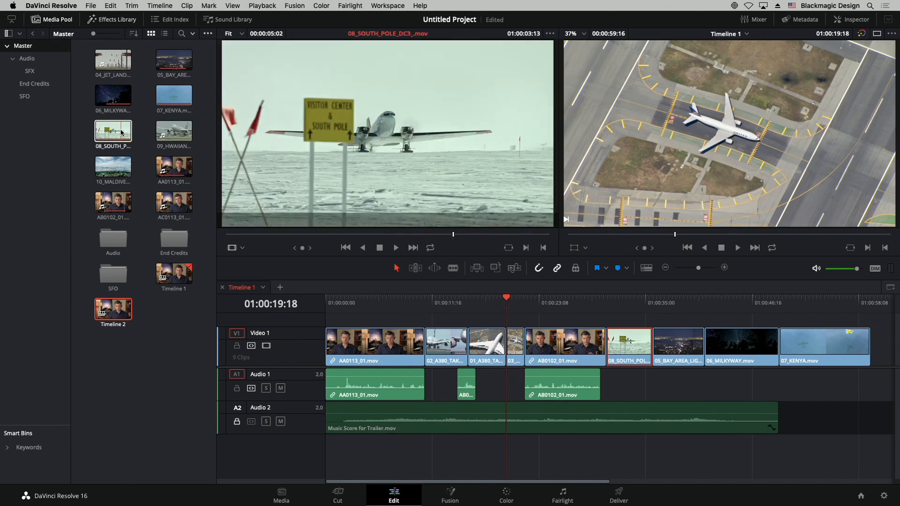
{"action": "left_click", "coordinate": [187, 132]}
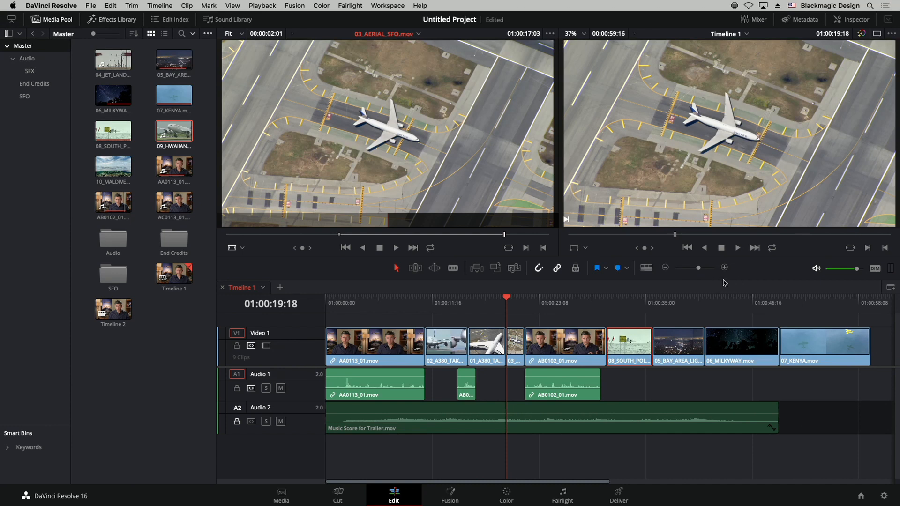
{"action": "key", "text": "super+equal"}
{"action": "key", "text": "super+equal"}
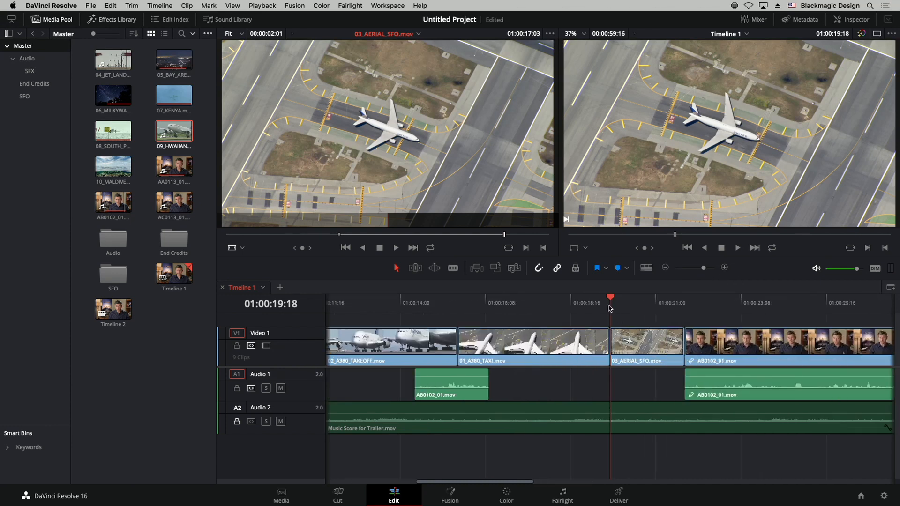
{"action": "key", "text": "q"}
{"action": "key", "text": "i"}
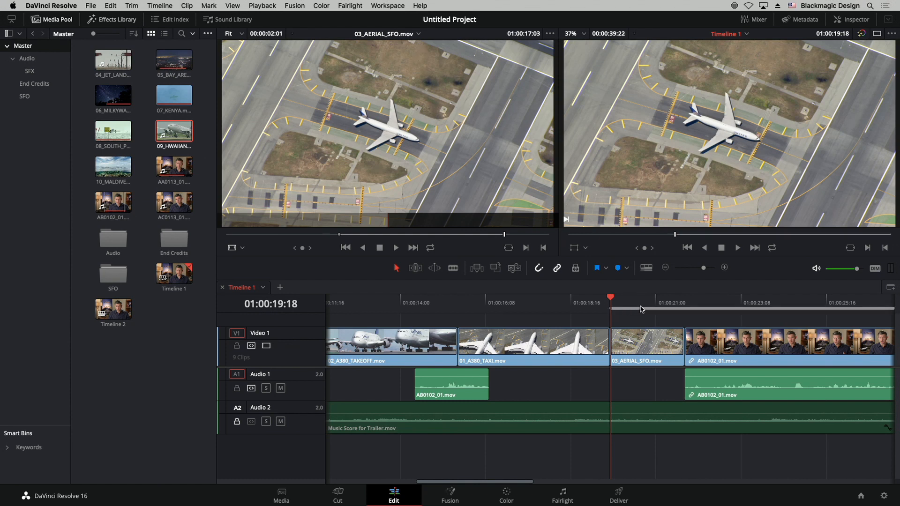
{"action": "left_click", "coordinate": [683, 307]}
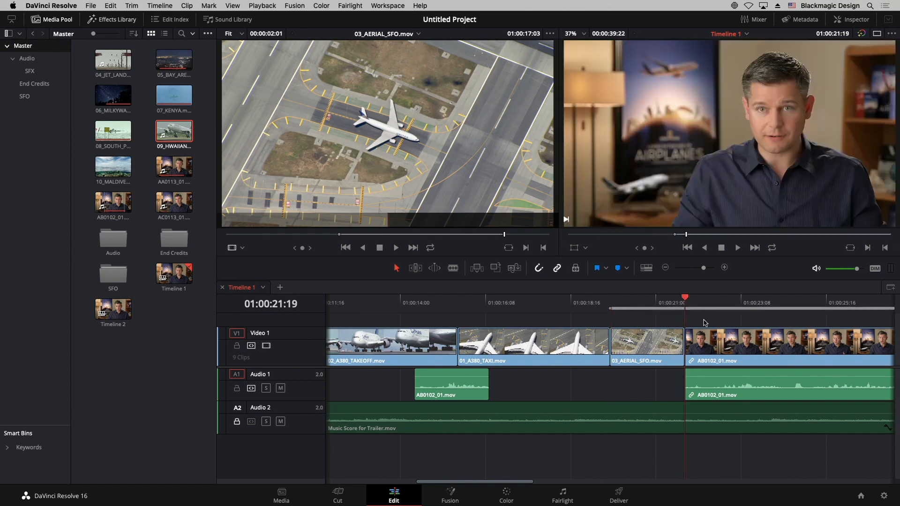
{"action": "key", "text": "o"}
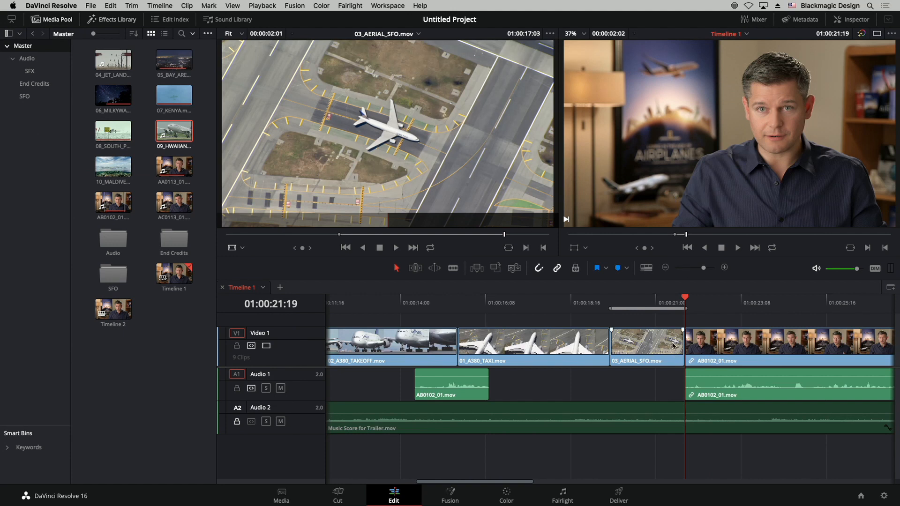
{"action": "key", "text": "alt+x"}
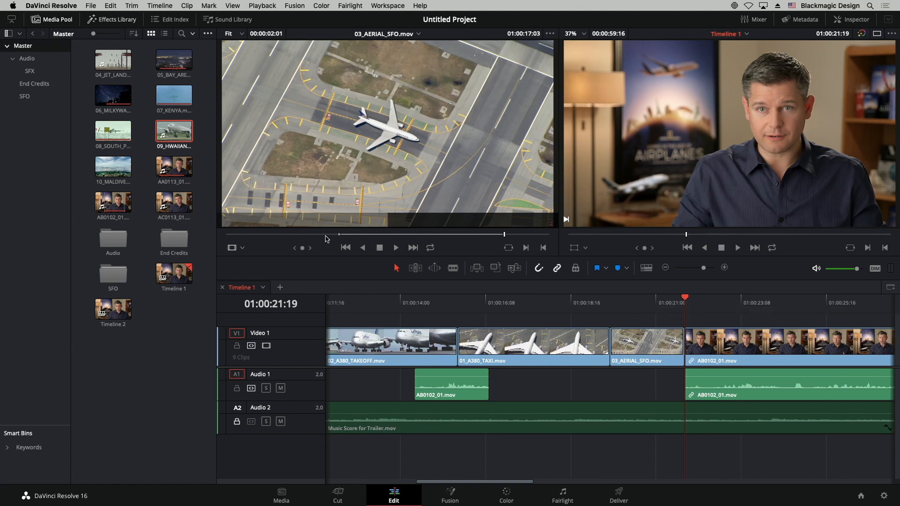
Load 10_MALDIVES.mov as the source clip and mark a one-second range from 01:00:40:07 to 01:00:41:07
{"action": "double_click", "coordinate": [171, 131]}
{"action": "double_click", "coordinate": [112, 167]}
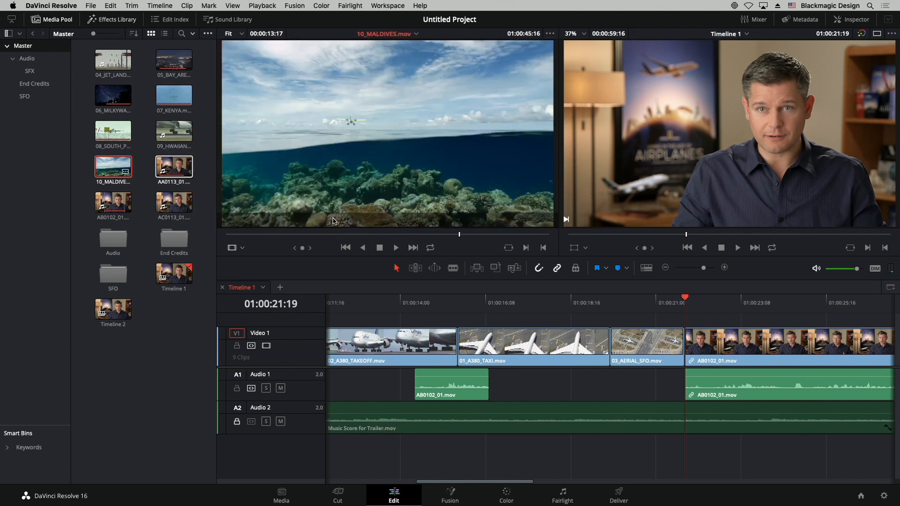
{"action": "left_click_drag", "start_coordinate": [333, 237], "coordinate": [362, 241]}
{"action": "key", "text": "i"}
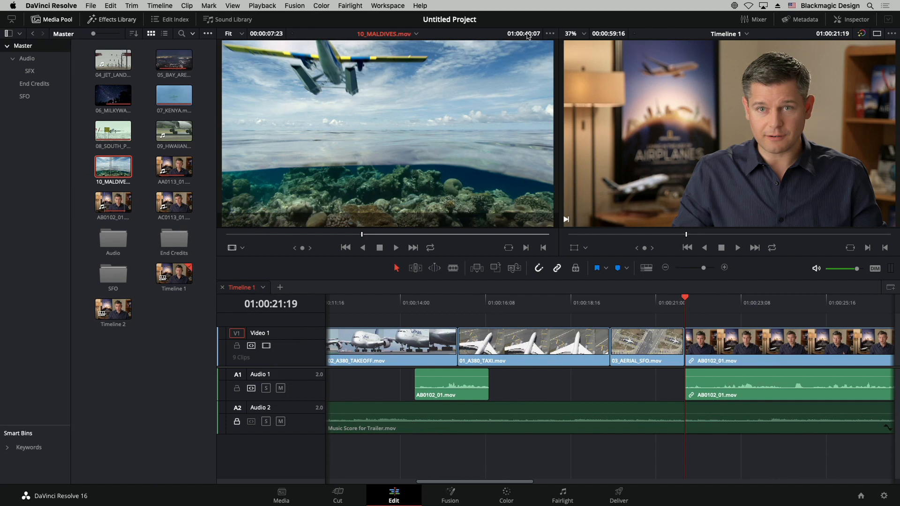
{"action": "type", "text": "+100"}
{"action": "key", "text": "Return"}
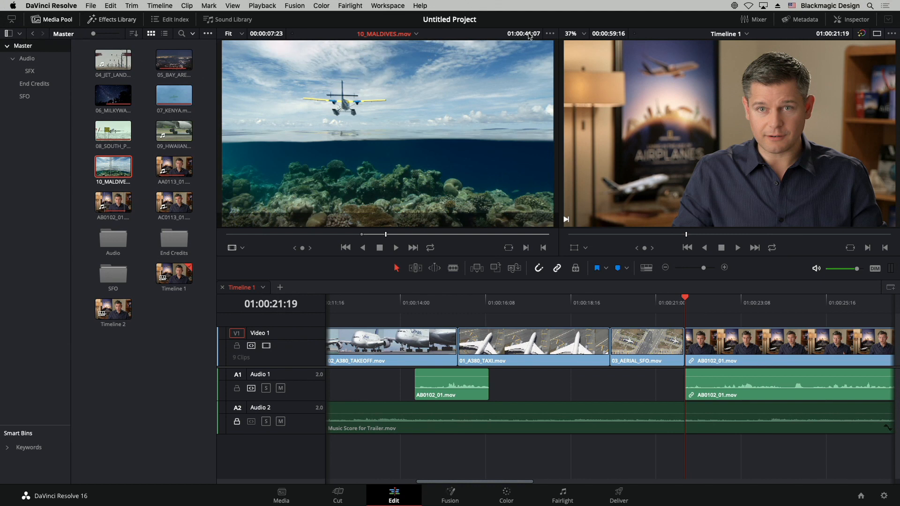
{"action": "key", "text": "o"}
Ripple overwrite 03_AERIAL_SFO.mov at 01:00:19:18 with the marked Maldives shot, first trying and undoing an edit that replaces only part of the clip
{"action": "left_click_drag", "start_coordinate": [686, 303], "coordinate": [610, 300]}
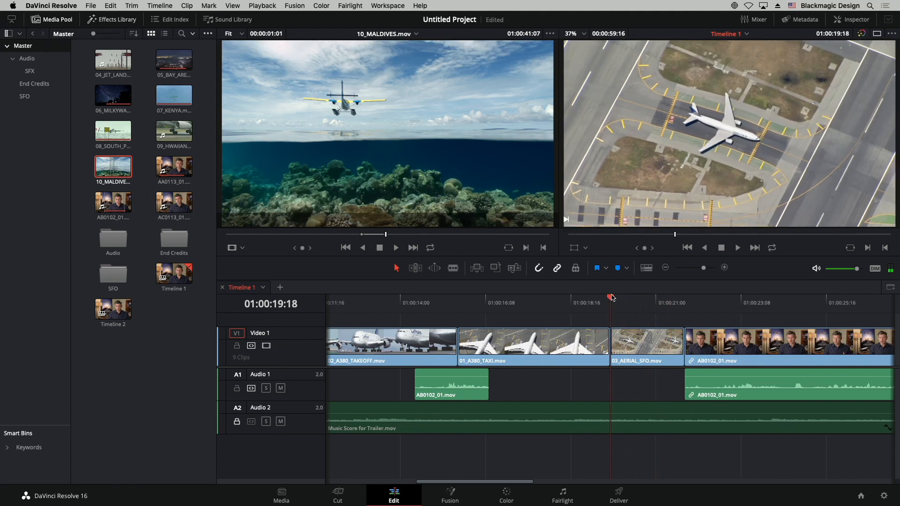
{"action": "left_click_drag", "start_coordinate": [398, 182], "coordinate": [855, 102]}
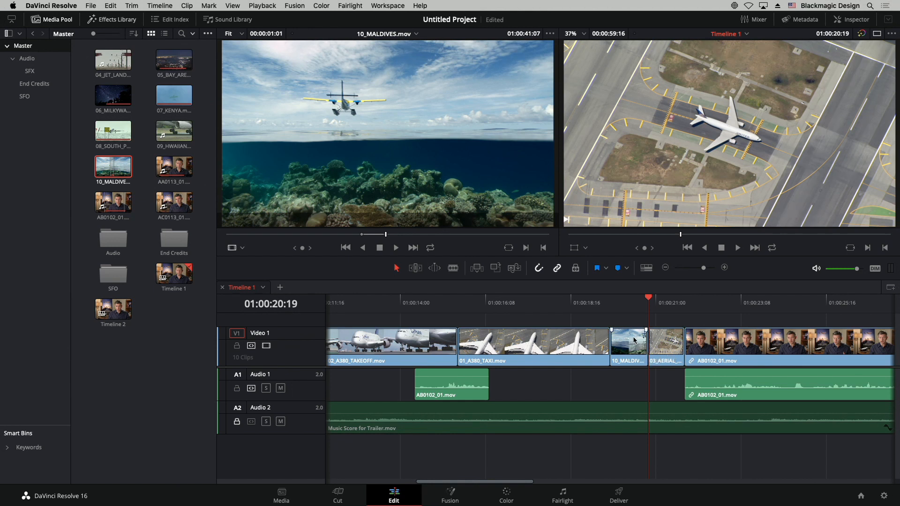
{"action": "key", "text": "super+z"}
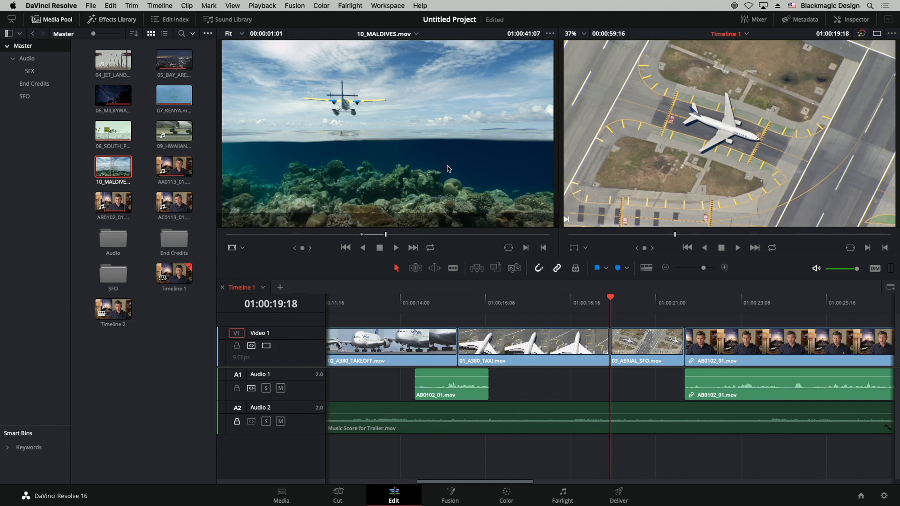
{"action": "left_click_drag", "start_coordinate": [448, 169], "coordinate": [878, 200]}
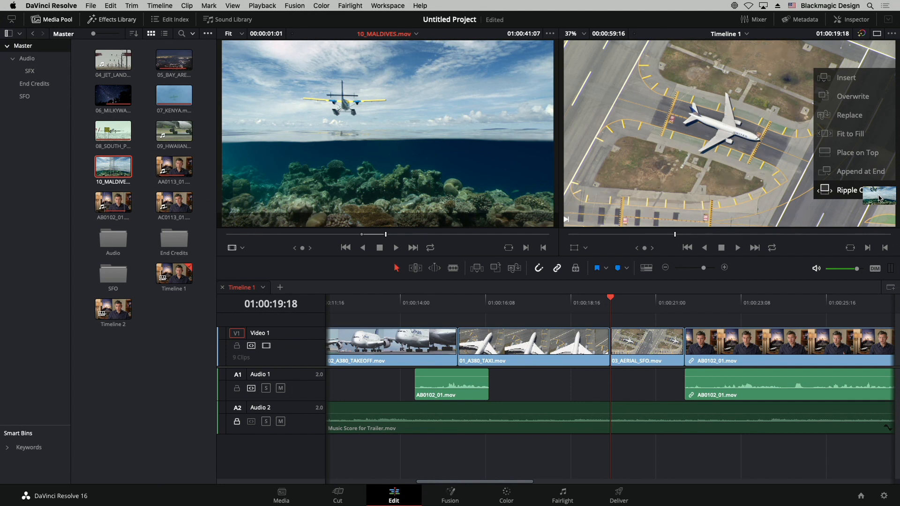
{"action": "left_click_drag", "start_coordinate": [878, 199], "coordinate": [879, 200]}
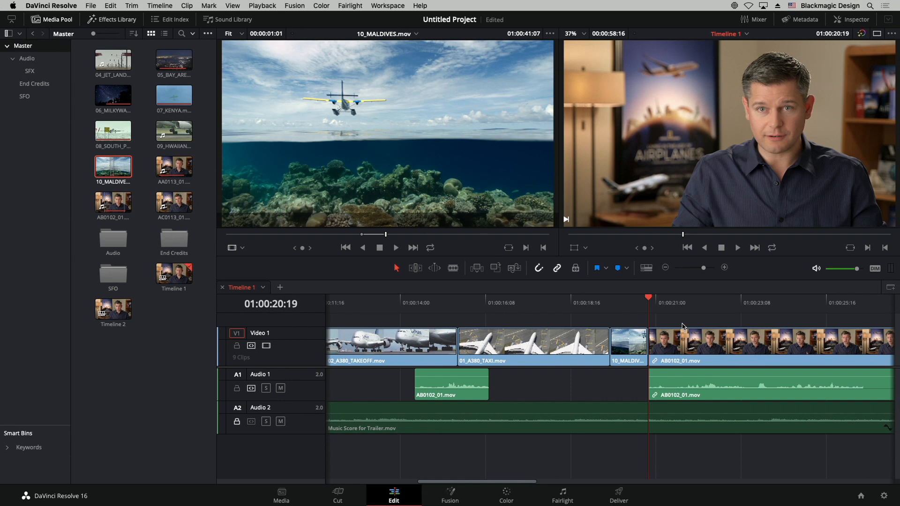
Open The Age of Airplane Tutorial project from the local database without saving Untitled Project
{"action": "left_click", "coordinate": [862, 497]}
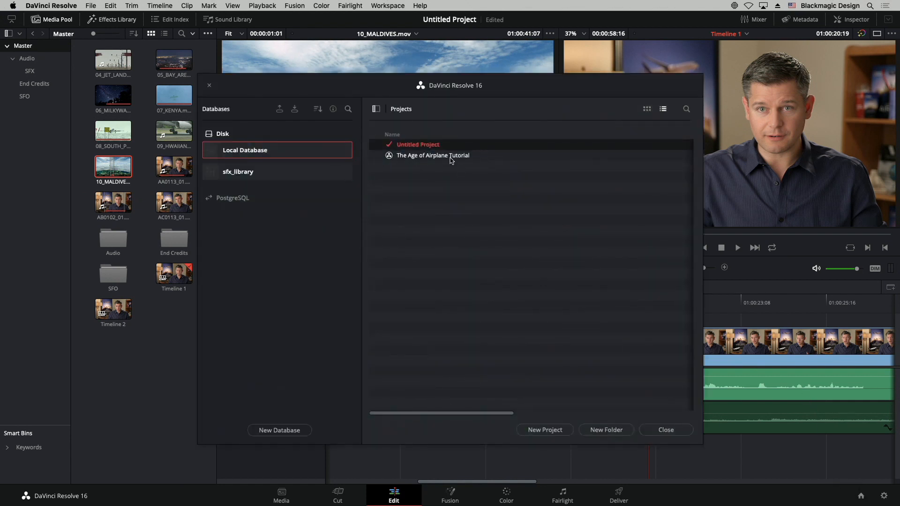
{"action": "double_click", "coordinate": [452, 157]}
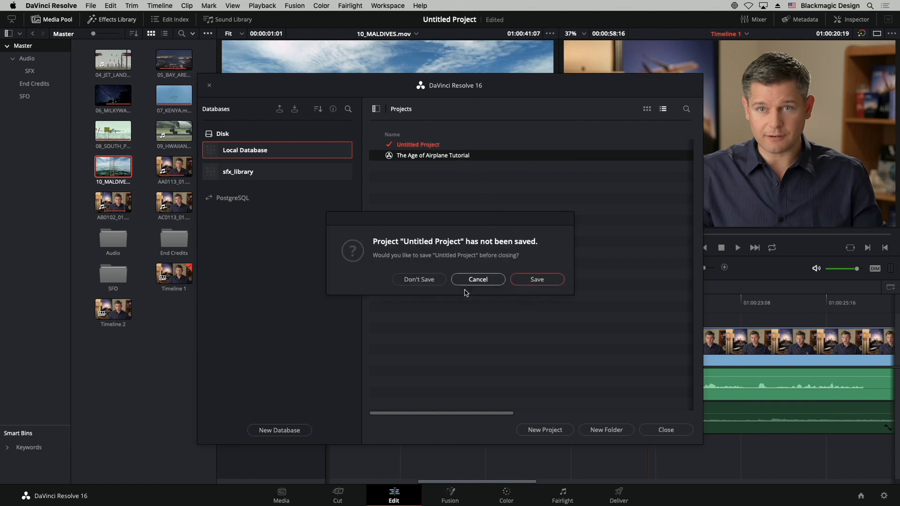
{"action": "left_click", "coordinate": [424, 282]}
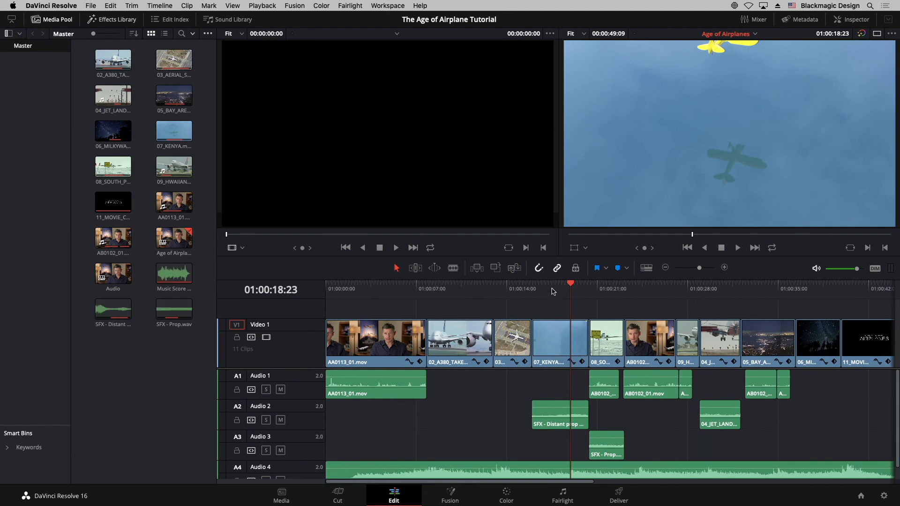
Scrub through the Age of Airplanes timeline, return the playhead to 01:00:00:00, and check the list of available timelines
{"action": "left_click_drag", "start_coordinate": [544, 290], "coordinate": [679, 291]}
{"action": "left_click_drag", "start_coordinate": [729, 301], "coordinate": [441, 300]}
{"action": "left_click_drag", "start_coordinate": [374, 299], "coordinate": [319, 298]}
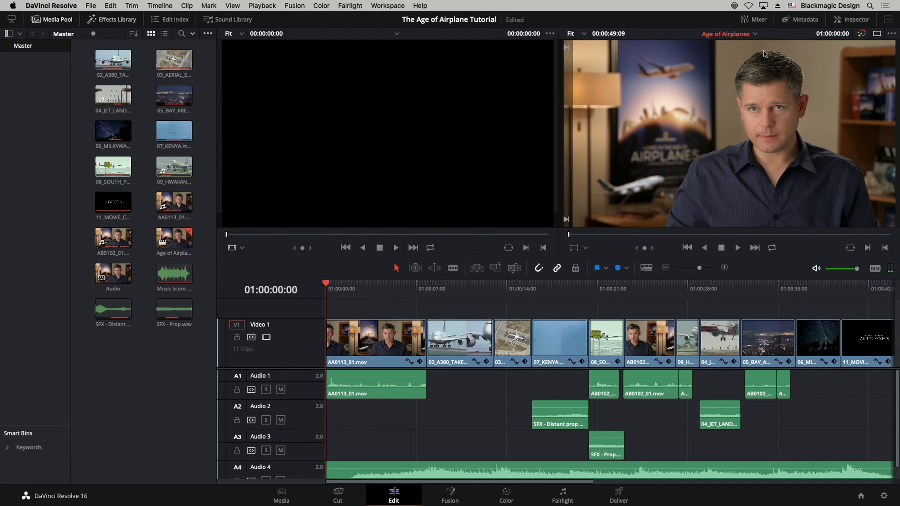
{"action": "left_click", "coordinate": [755, 33]}
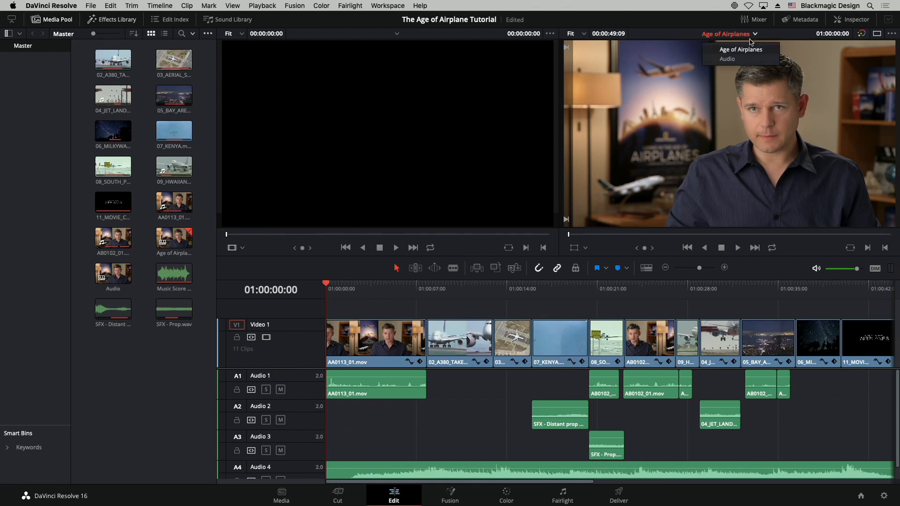
{"action": "left_click", "coordinate": [662, 35]}
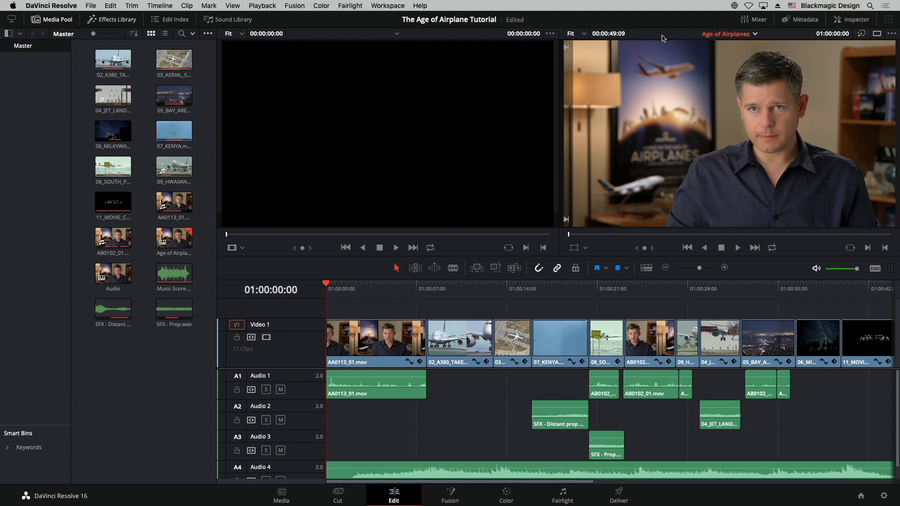
Turn on timeline tabs and switch between the Audio and Age of Airplanes timelines, ending on Age of Airplanes
{"action": "left_click", "coordinate": [646, 269]}
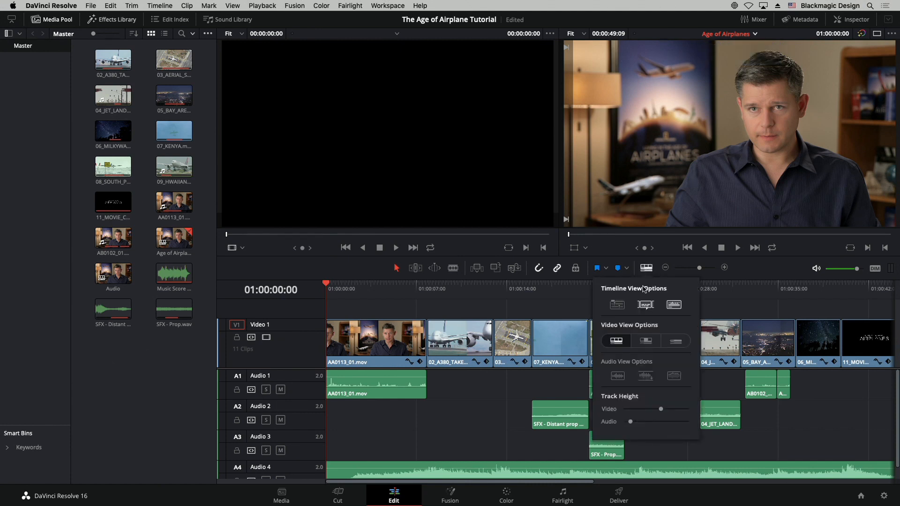
{"action": "left_click", "coordinate": [618, 305]}
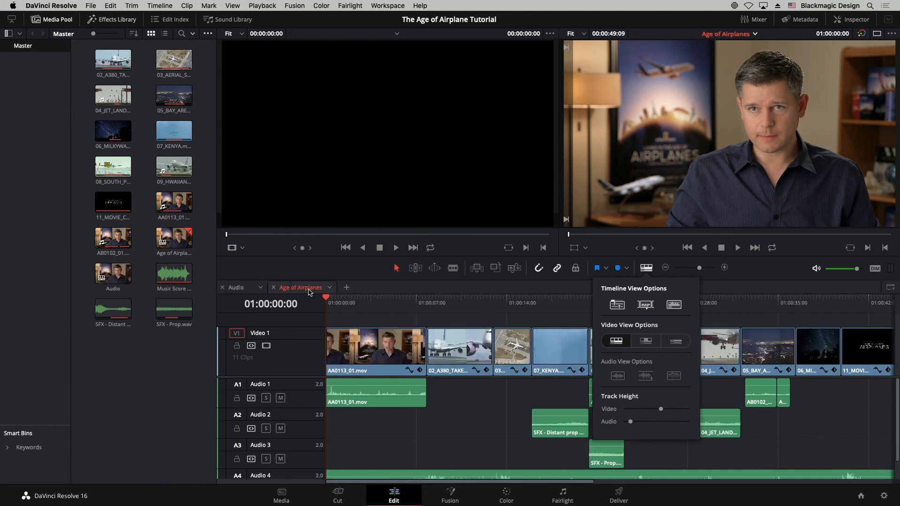
{"action": "left_click", "coordinate": [244, 290]}
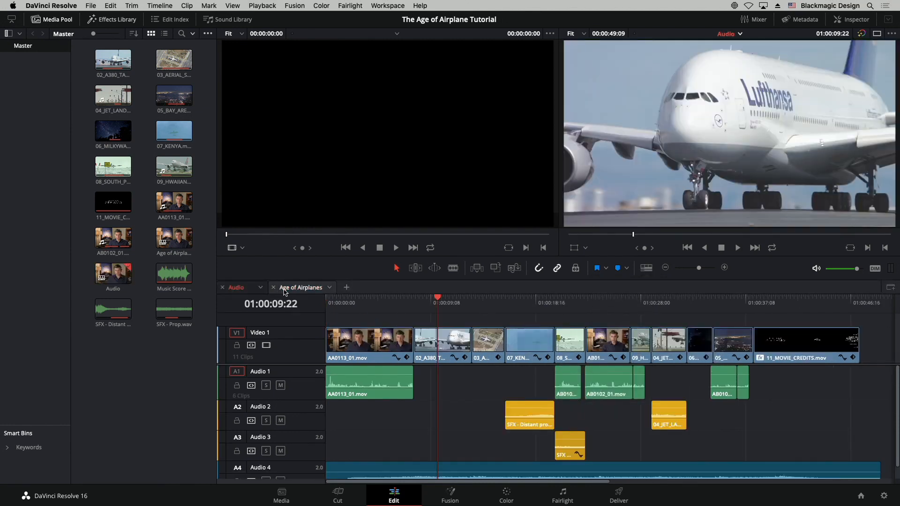
{"action": "left_click", "coordinate": [291, 292]}
{"action": "left_click", "coordinate": [251, 290]}
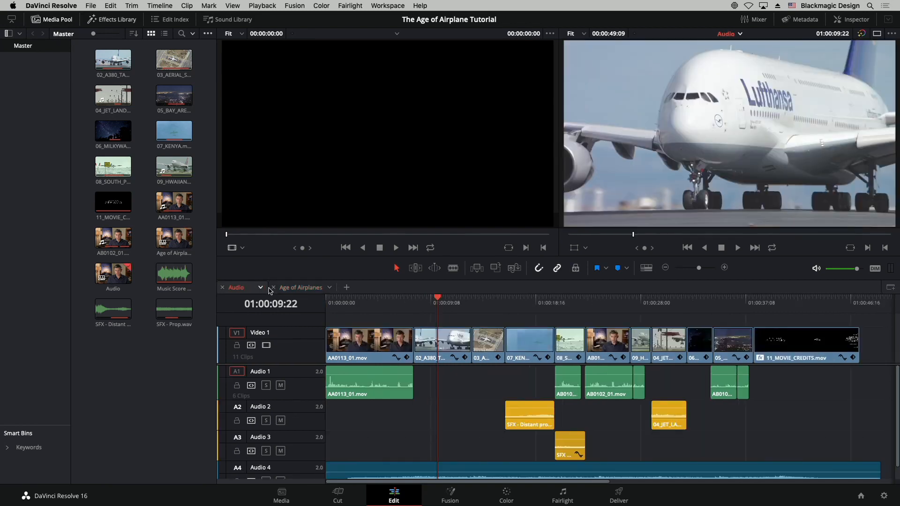
{"action": "left_click", "coordinate": [292, 290]}
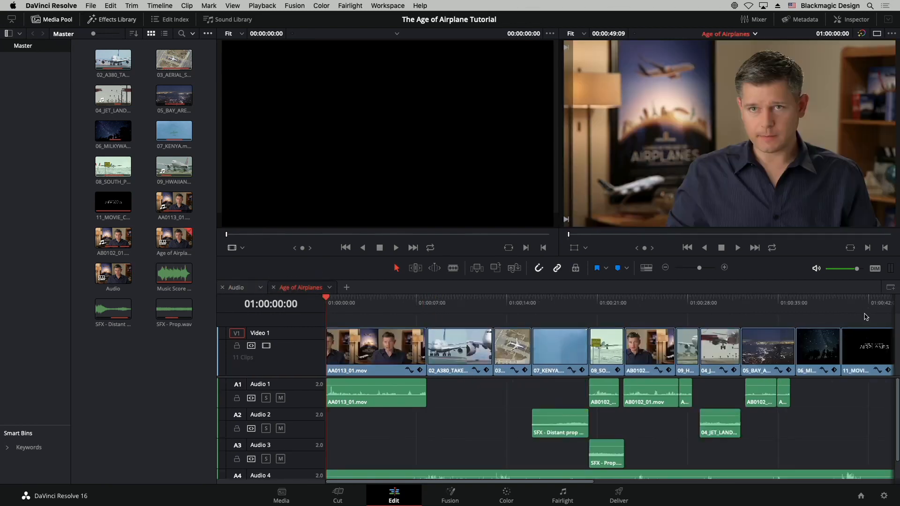
Turn off the timeline tabs and place the playhead at 01:00:05:14
{"action": "left_click", "coordinate": [646, 268]}
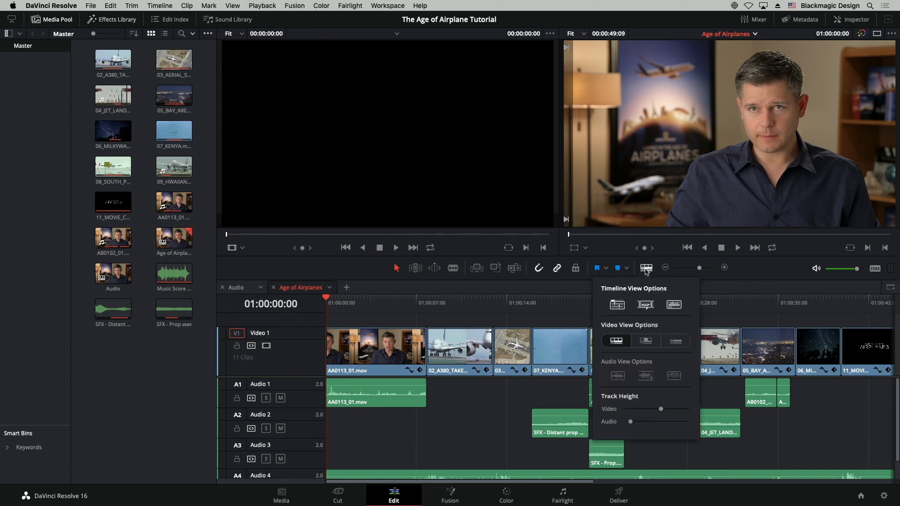
{"action": "left_click", "coordinate": [616, 305]}
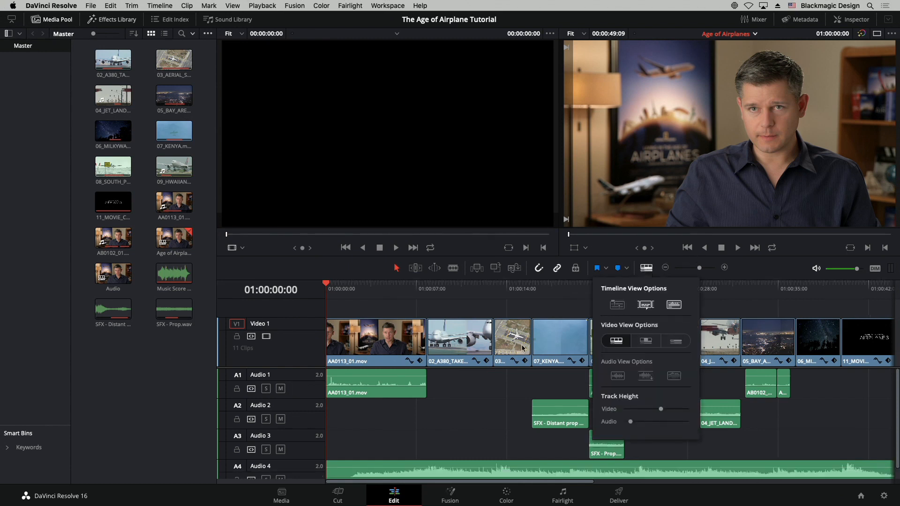
{"action": "left_click", "coordinate": [399, 284]}
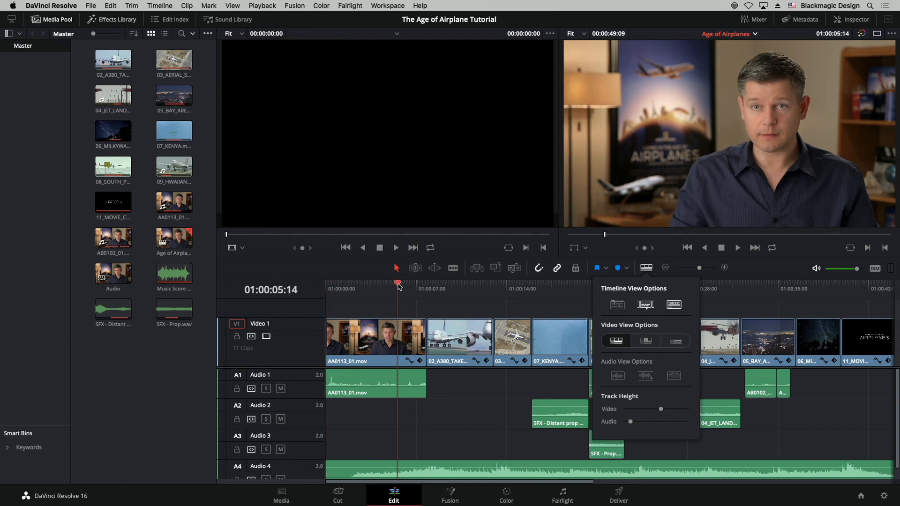
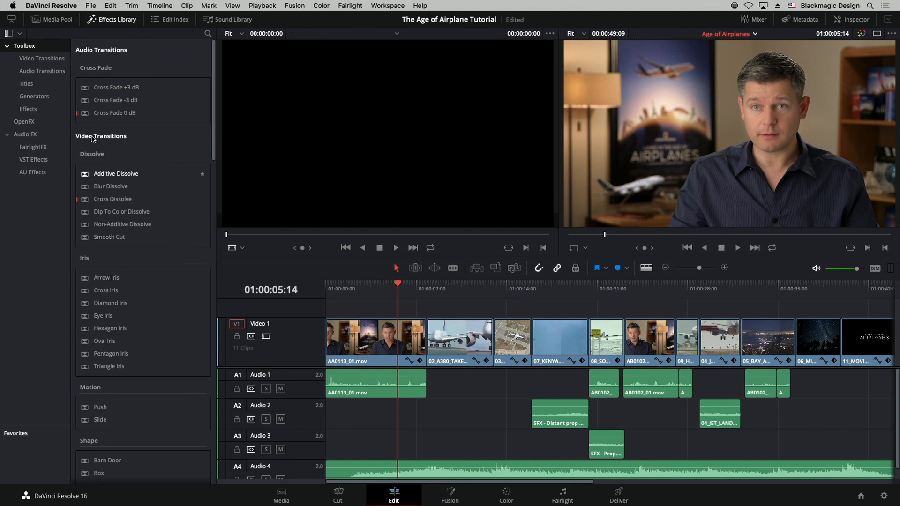
Browse the effects library's video transitions, titles and Fusion titles, and the Audio FX categories including FairlightFX and VST Effects
{"action": "left_click", "coordinate": [51, 59]}
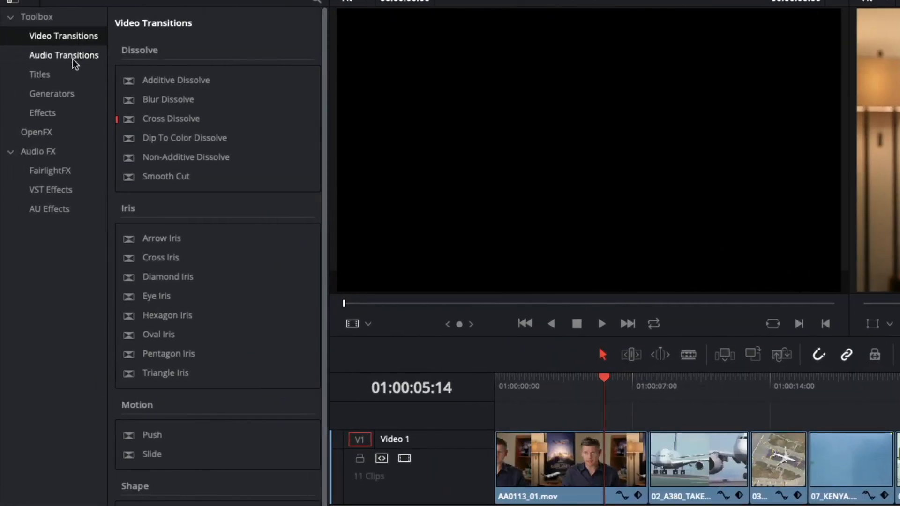
{"action": "left_click", "coordinate": [42, 57]}
{"action": "left_click", "coordinate": [48, 74]}
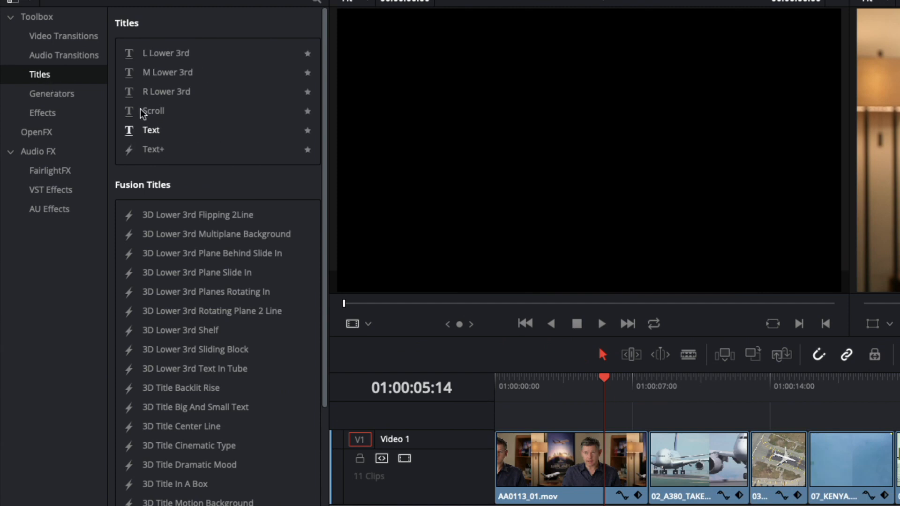
{"action": "scroll", "coordinate": [263, 359], "scroll_direction": "down", "scroll_amount": 10}
{"action": "scroll", "coordinate": [263, 359], "scroll_direction": "up", "scroll_amount": 9}
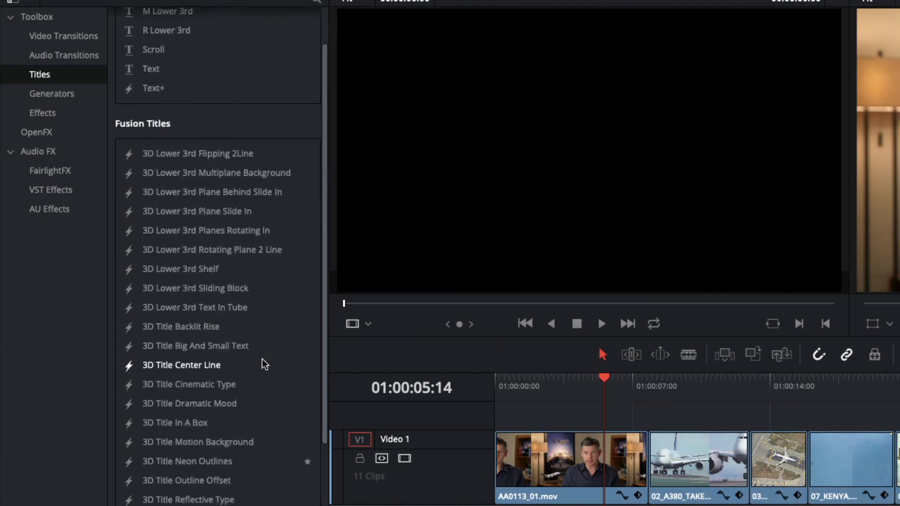
{"action": "scroll", "coordinate": [249, 314], "scroll_direction": "down", "scroll_amount": 9}
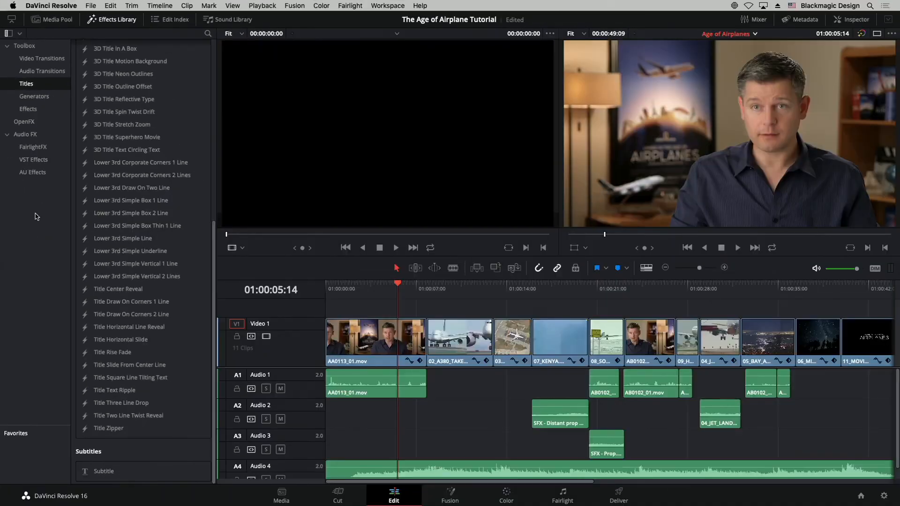
{"action": "left_click", "coordinate": [28, 135]}
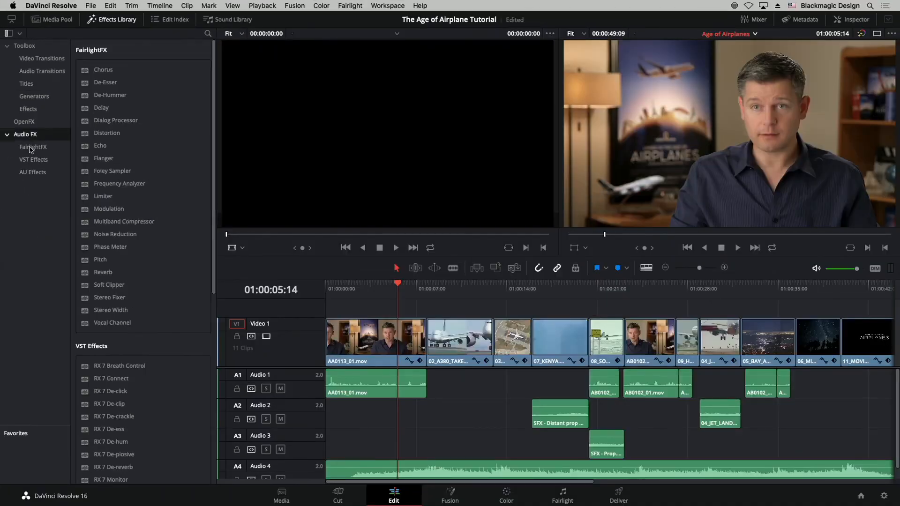
{"action": "left_click", "coordinate": [30, 148]}
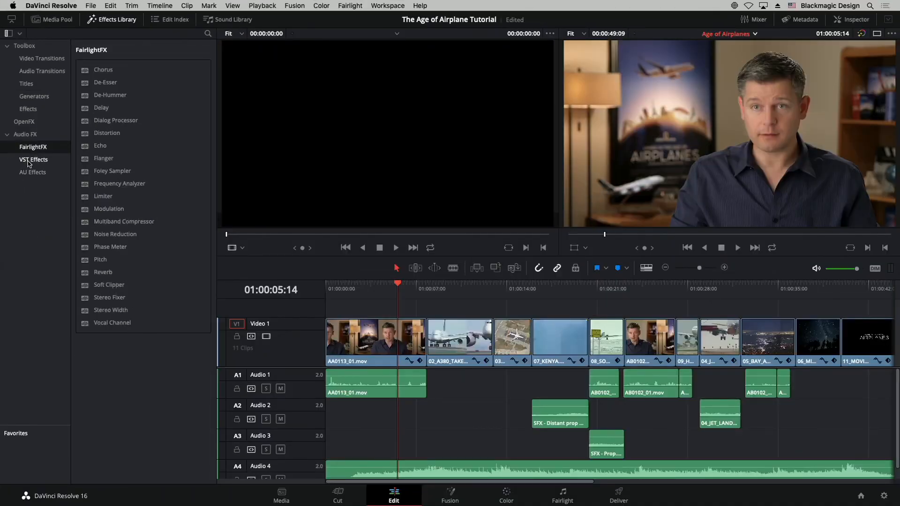
{"action": "left_click", "coordinate": [28, 162]}
{"action": "left_click", "coordinate": [26, 137]}
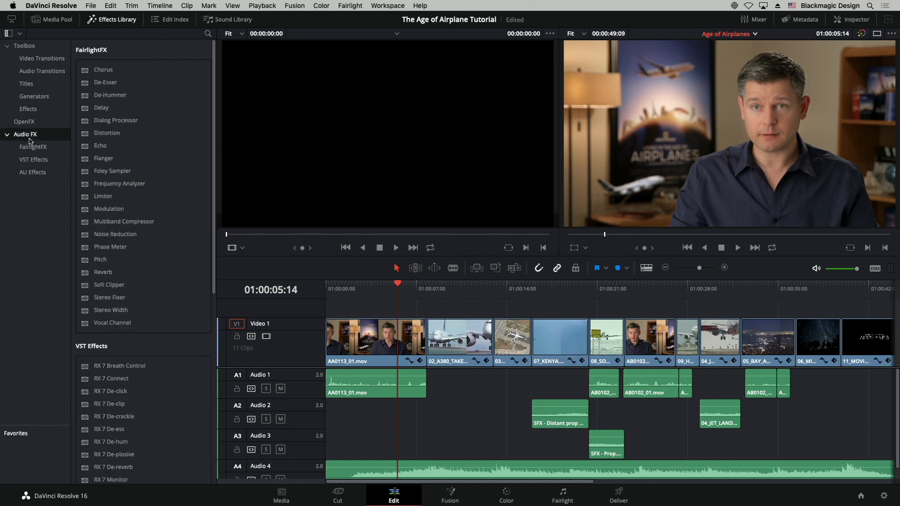
{"action": "left_click", "coordinate": [39, 161]}
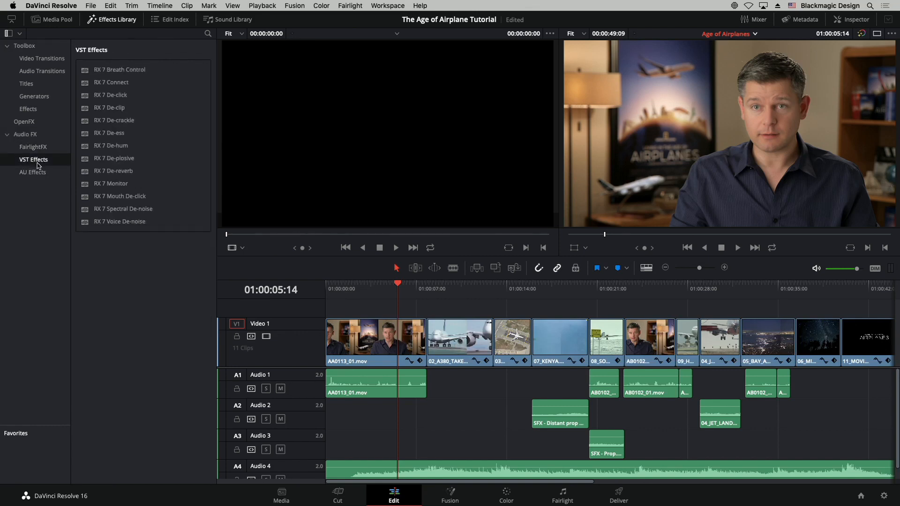
{"action": "left_click", "coordinate": [34, 136]}
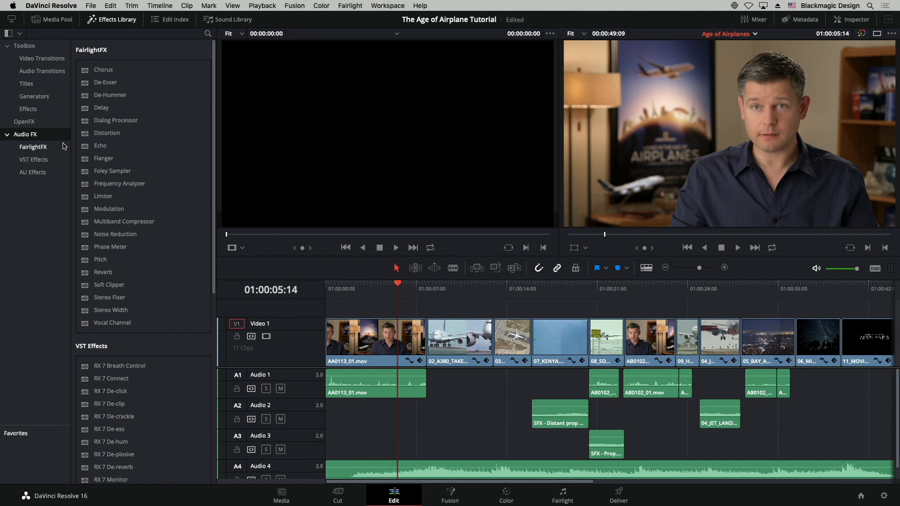
Add a Cross Dissolve at the cut between the aerial SFO clip and the 07_KENYA clip, and view it at 01:00:15:23
{"action": "left_click", "coordinate": [51, 59]}
{"action": "scroll", "coordinate": [124, 111], "scroll_direction": "up", "scroll_amount": 5}
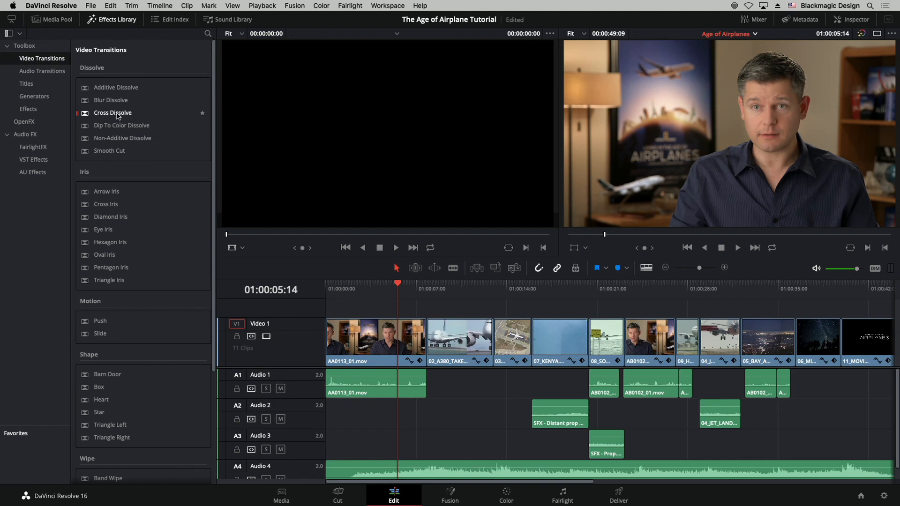
{"action": "left_click_drag", "start_coordinate": [114, 115], "coordinate": [534, 341]}
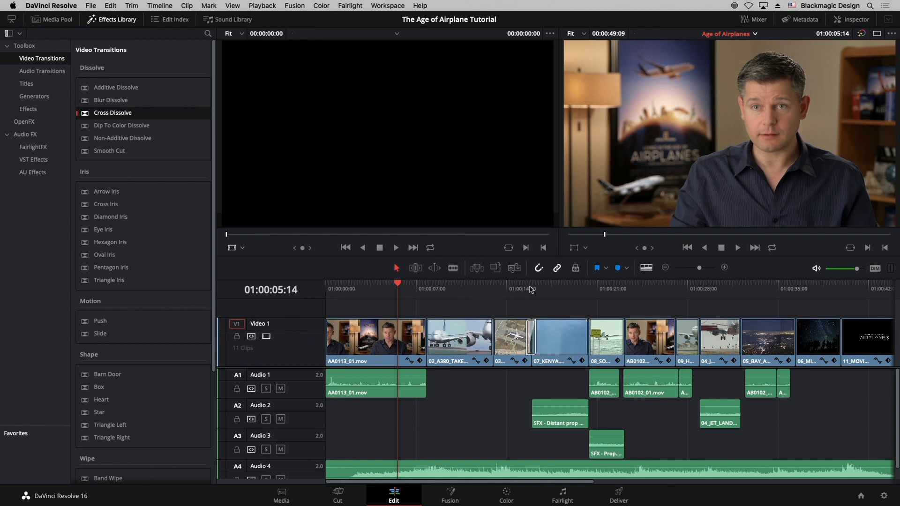
{"action": "left_click", "coordinate": [531, 289]}
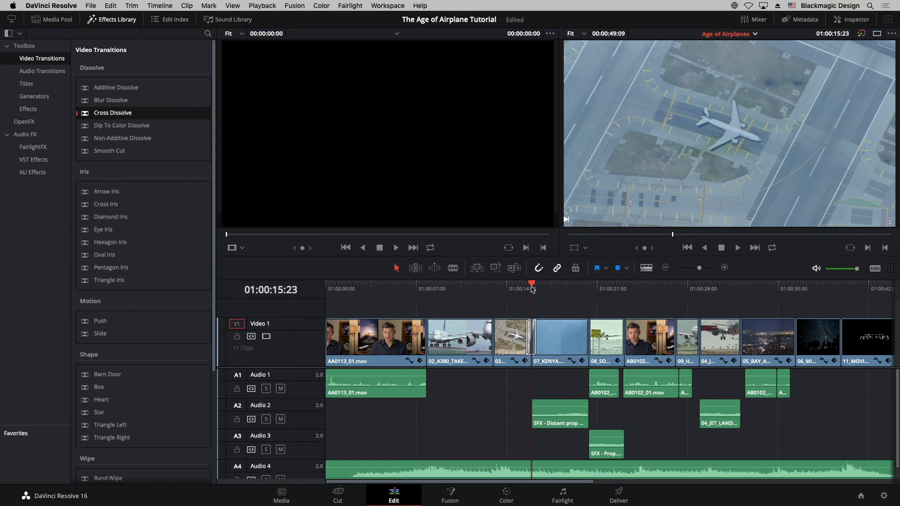
Shorten the Cross Dissolve between the aerial SFO clip and the 07_KENYA clip to 16 frames
{"action": "key", "text": "super+equal"}
{"action": "key", "text": "super+equal"}
{"action": "key", "text": "super+equal"}
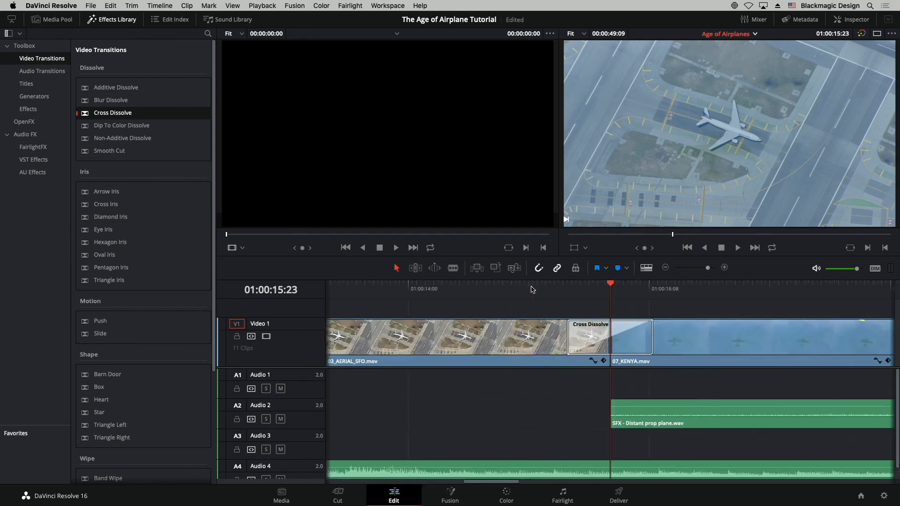
{"action": "left_click", "coordinate": [641, 338]}
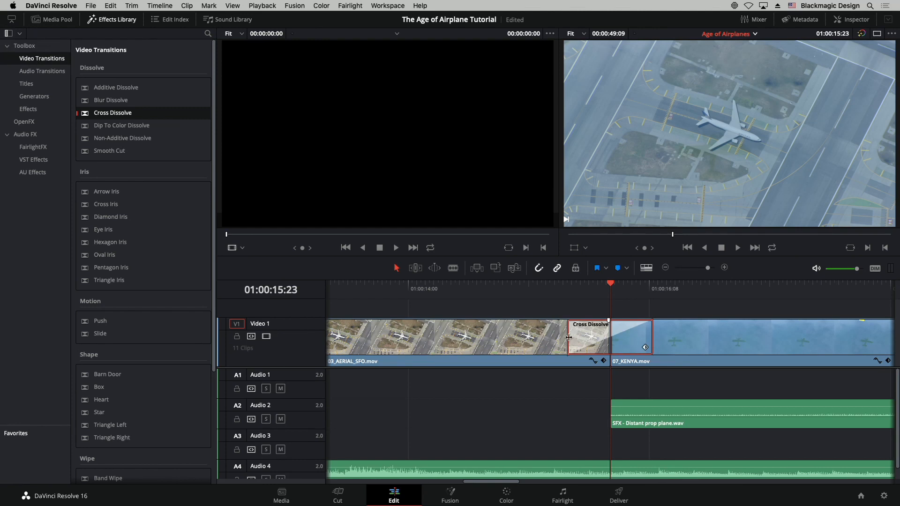
{"action": "mouse_move", "coordinate": [568, 337]}
{"action": "left_mouse_down"}
{"action": "mouse_move", "coordinate": [582, 337]}
{"action": "mouse_move", "coordinate": [554, 336]}
{"action": "mouse_move", "coordinate": [577, 338]}
{"action": "left_mouse_up"}
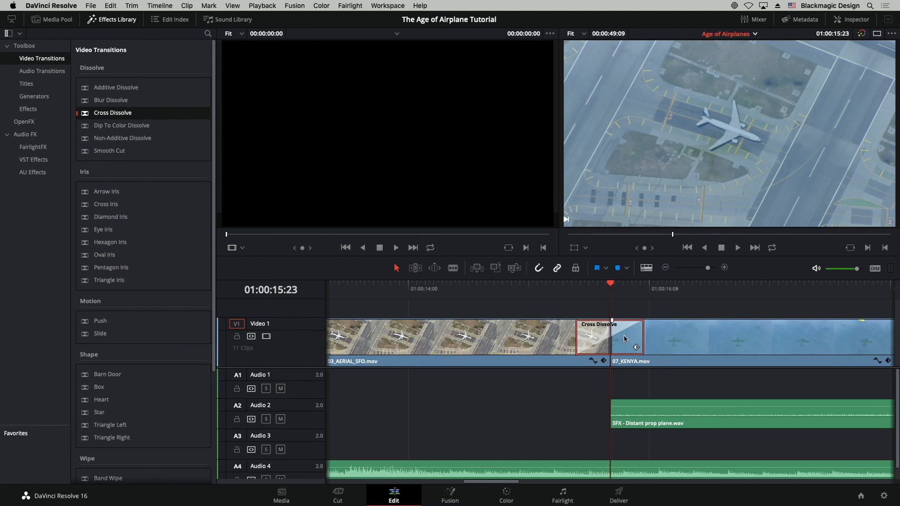
Set the Cross Dissolve's style to Film and its ease to In & Out in the transition's properties
{"action": "double_click", "coordinate": [624, 338]}
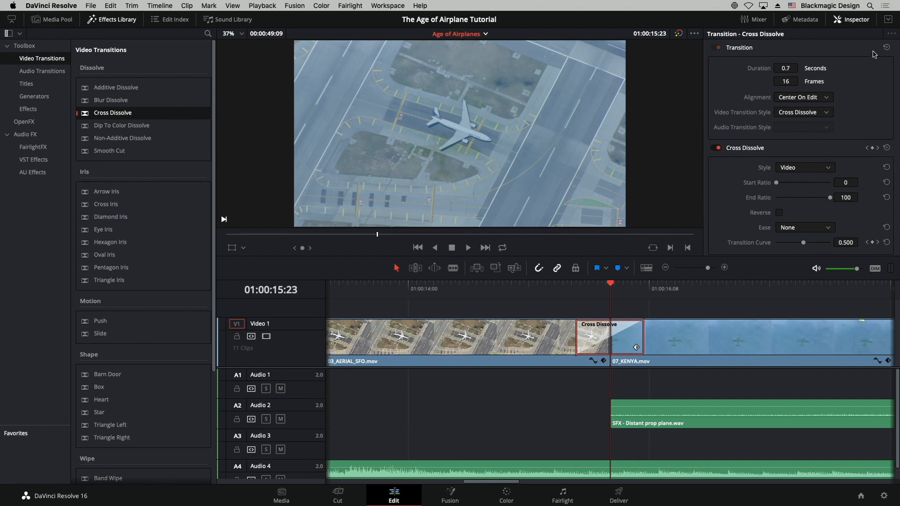
{"action": "left_click", "coordinate": [889, 21]}
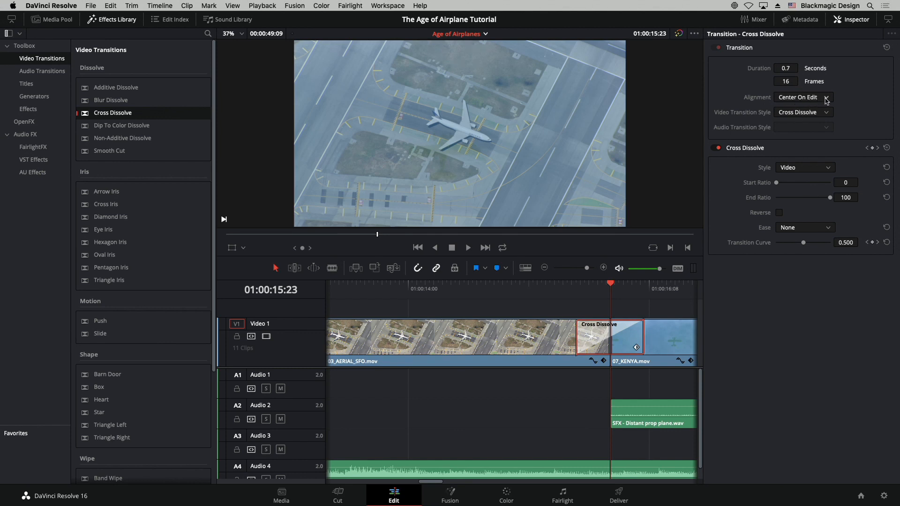
{"action": "left_click", "coordinate": [827, 114]}
{"action": "left_click", "coordinate": [847, 112]}
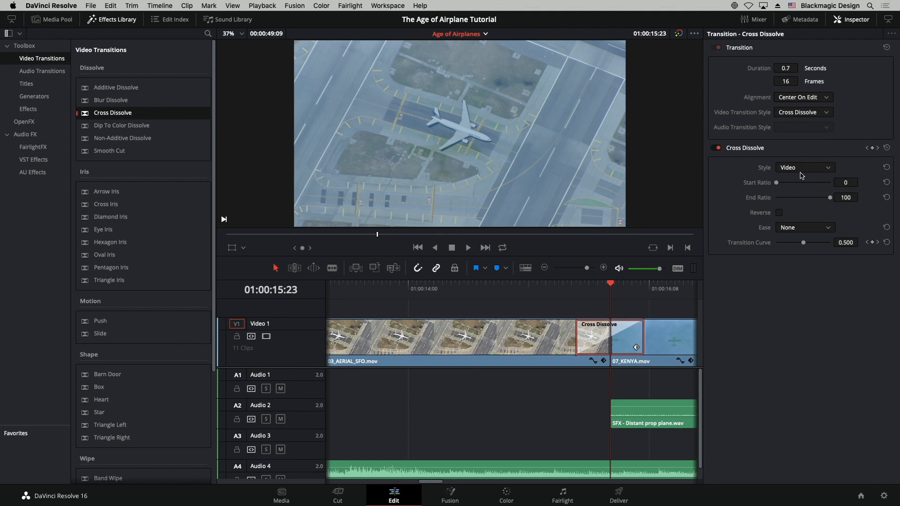
{"action": "left_click", "coordinate": [802, 169]}
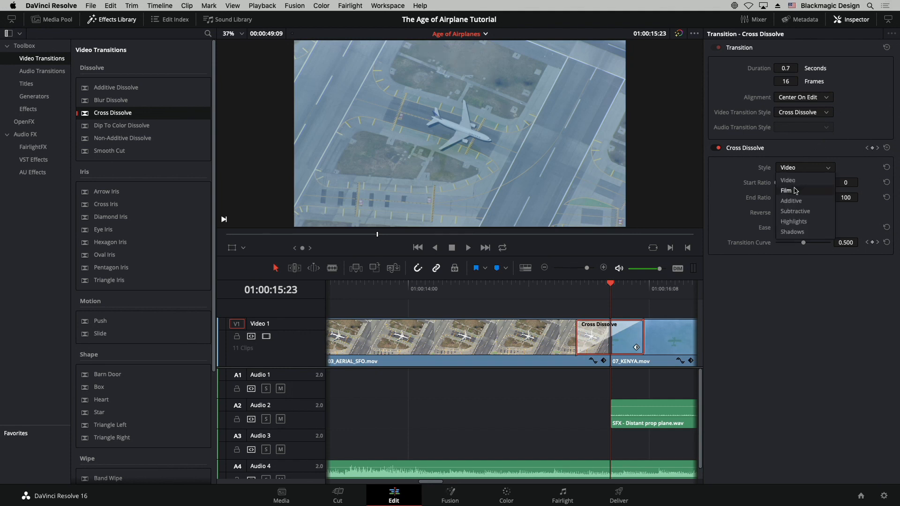
{"action": "left_click", "coordinate": [795, 191]}
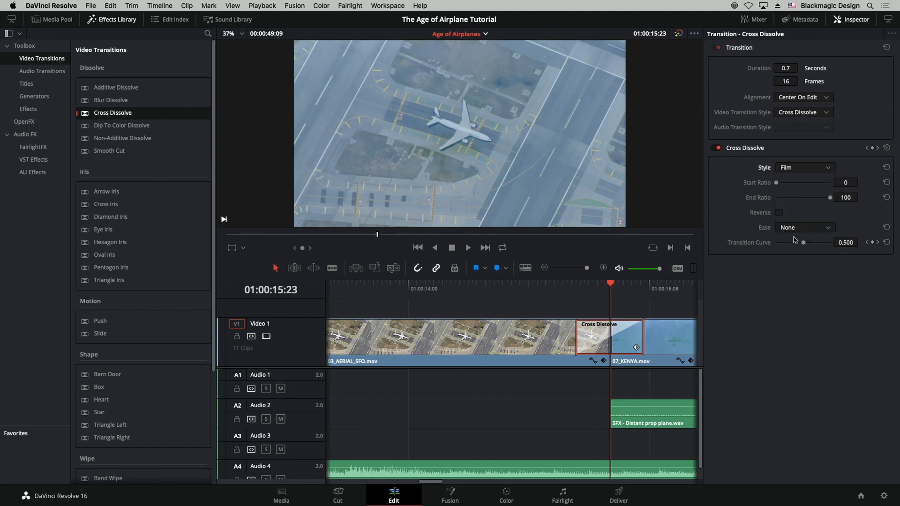
{"action": "left_click", "coordinate": [809, 228]}
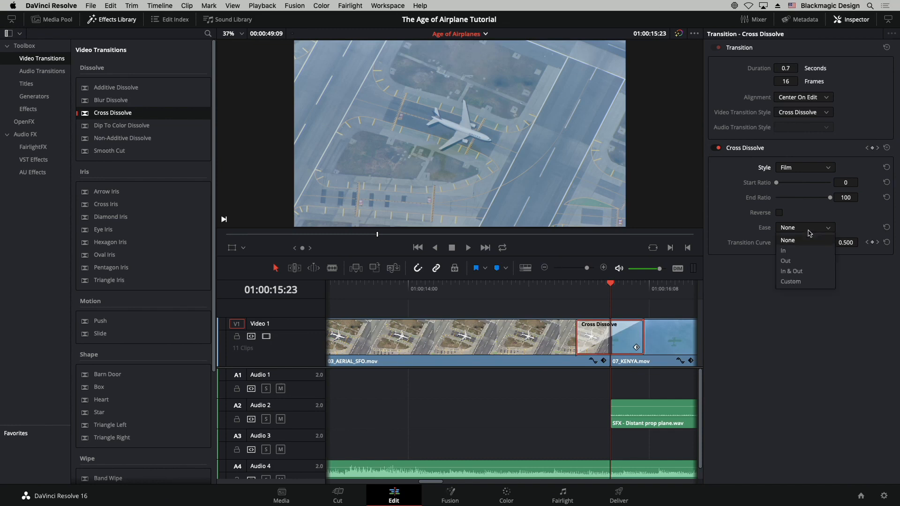
{"action": "left_click", "coordinate": [800, 272]}
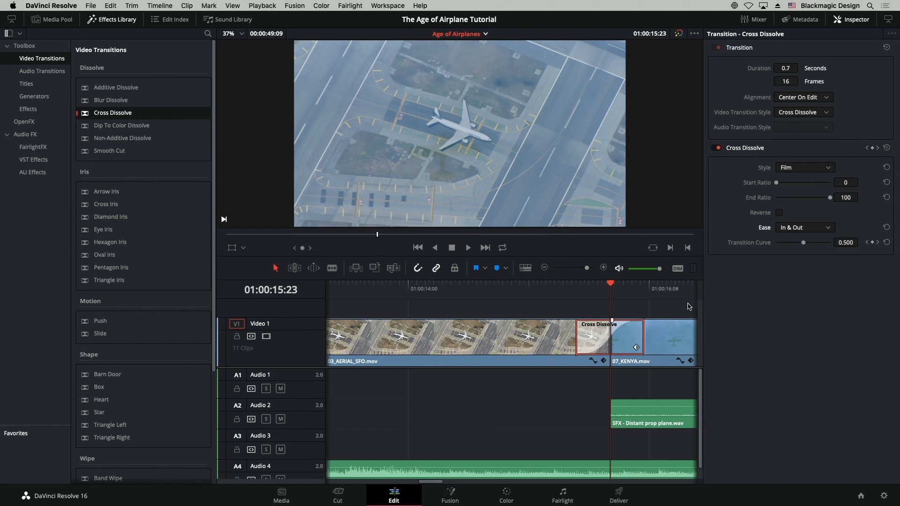
Close the transition's properties, play through the Cross Dissolve, and return the playhead to 01:00:15:10
{"action": "left_click", "coordinate": [873, 19]}
{"action": "left_click", "coordinate": [576, 287]}
{"action": "key", "text": "space"}
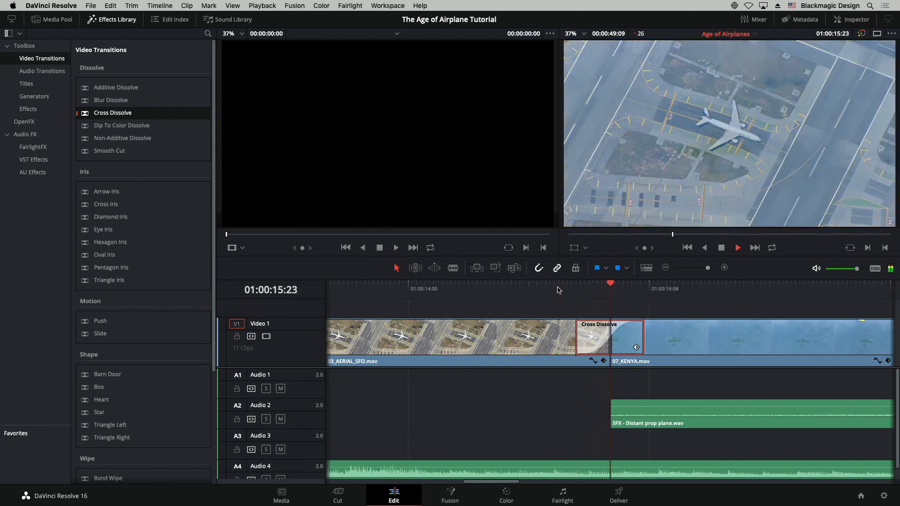
{"action": "key", "text": "space"}
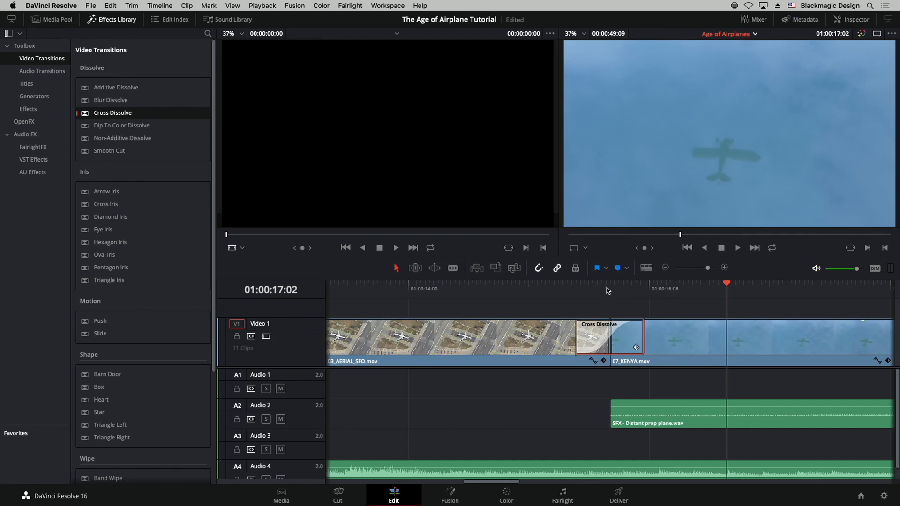
{"action": "left_click_drag", "start_coordinate": [607, 290], "coordinate": [553, 289]}
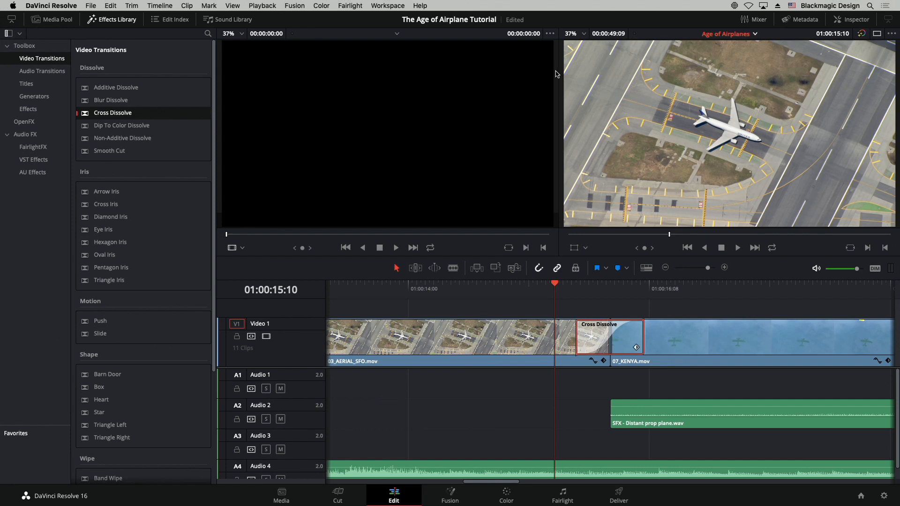
Switch to the Audio timeline and enlarge the timeline area in height and width so all four audio tracks fit
{"action": "left_click", "coordinate": [730, 34]}
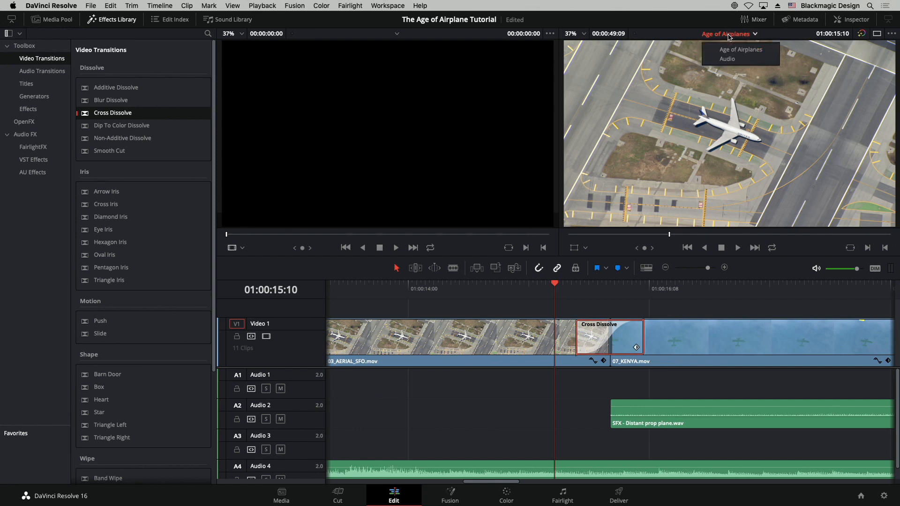
{"action": "left_click", "coordinate": [733, 59]}
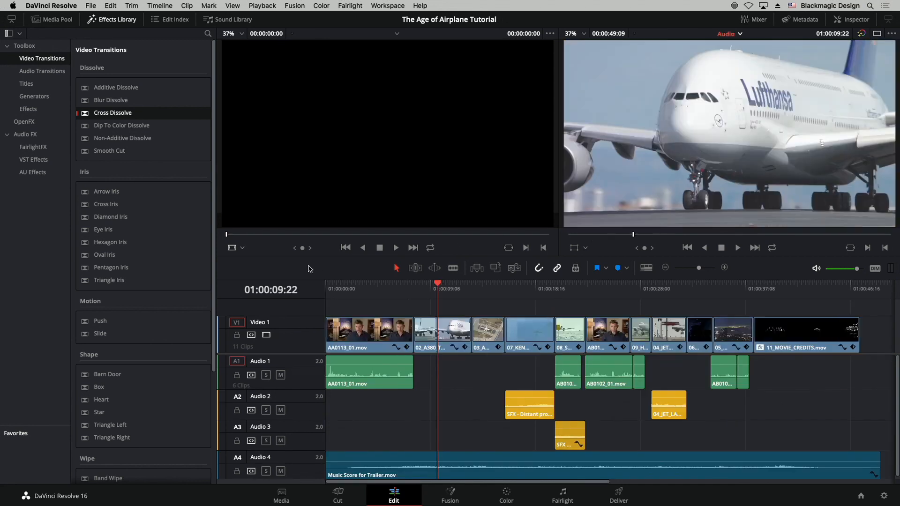
{"action": "left_click_drag", "start_coordinate": [317, 257], "coordinate": [317, 212]}
{"action": "left_click_drag", "start_coordinate": [217, 269], "coordinate": [191, 269]}
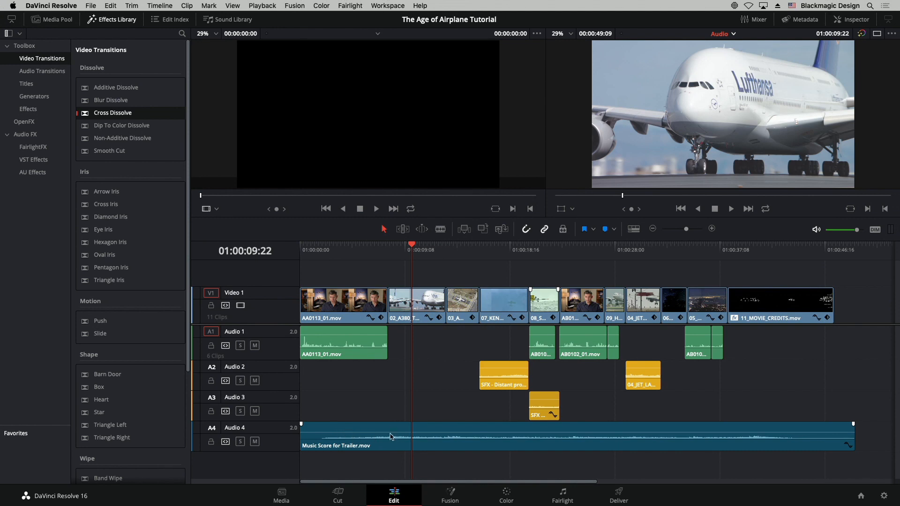
Open the AA0113_01.mov audio clip from Audio 1 as a source waveform and view its volume, pan, pitch and equalizer settings
{"action": "left_click", "coordinate": [370, 345]}
{"action": "double_click", "coordinate": [357, 345]}
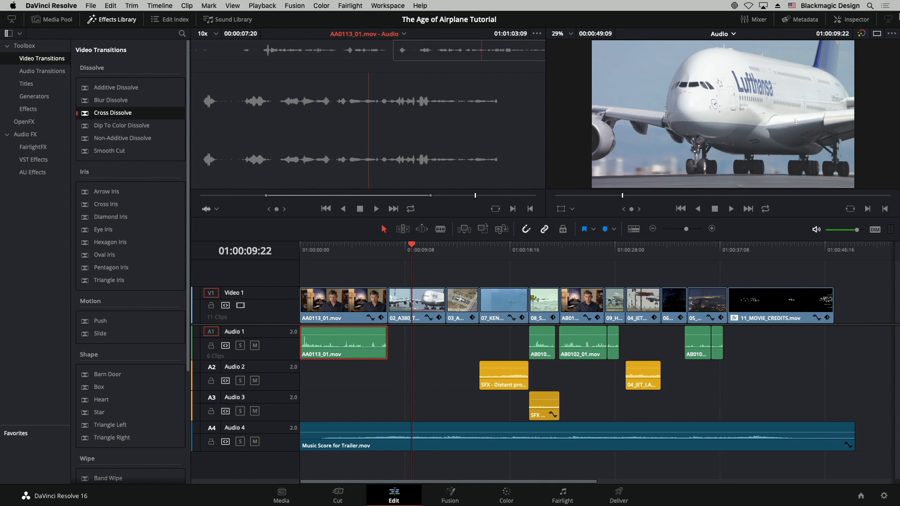
{"action": "left_click", "coordinate": [854, 19]}
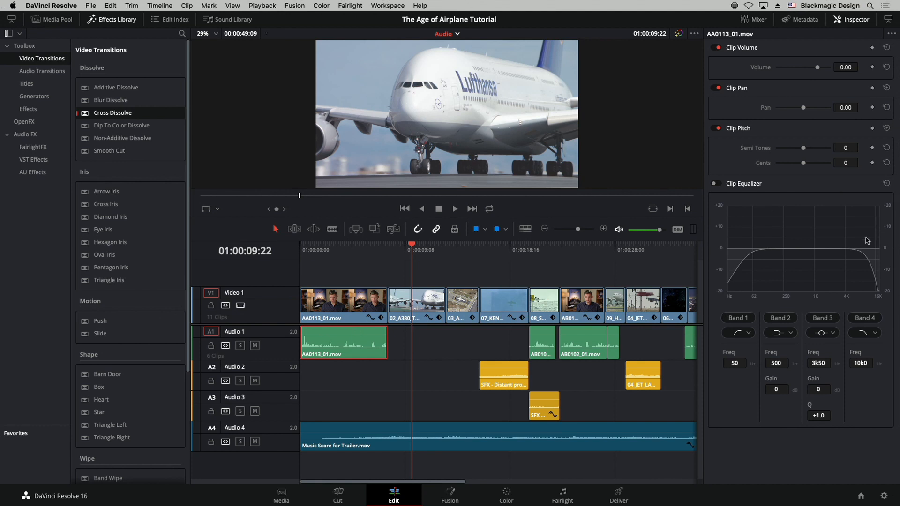
{"action": "left_click", "coordinate": [851, 19]}
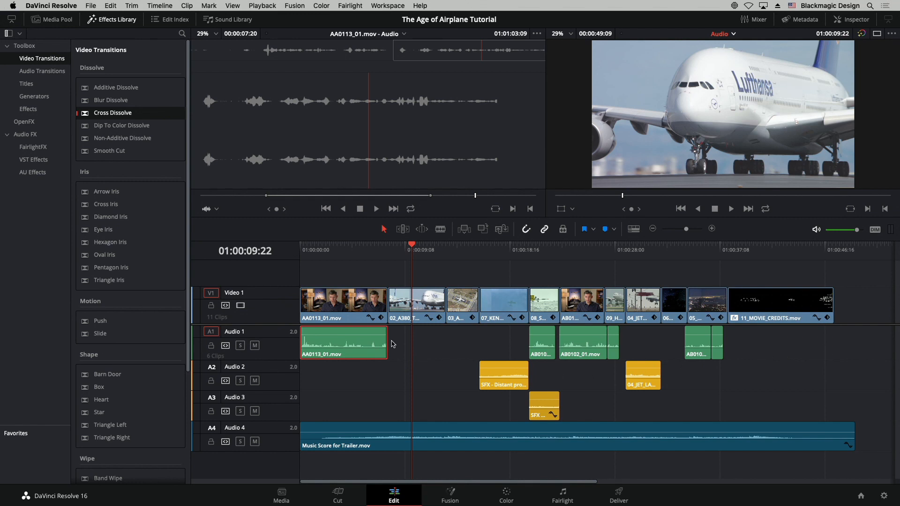
Show the audio mixer and examine the pan controls for Audio 1
{"action": "left_click", "coordinate": [767, 23]}
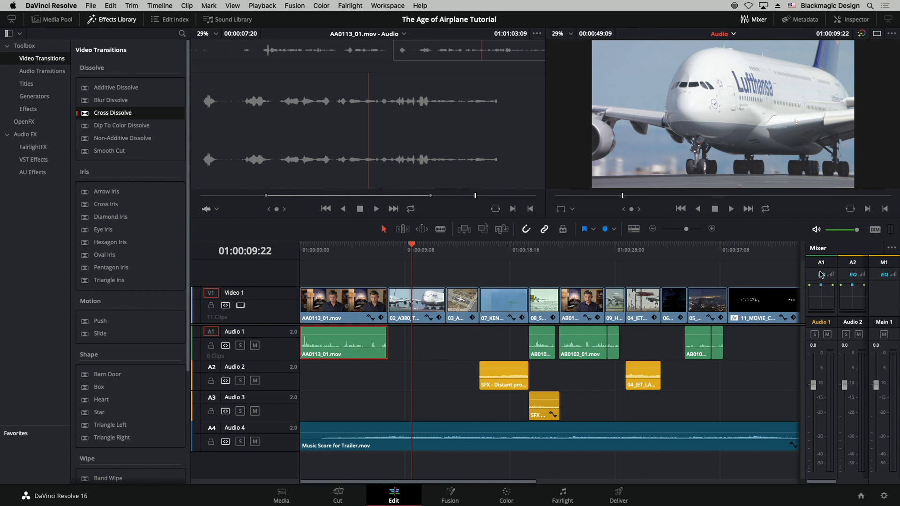
{"action": "double_click", "coordinate": [821, 299]}
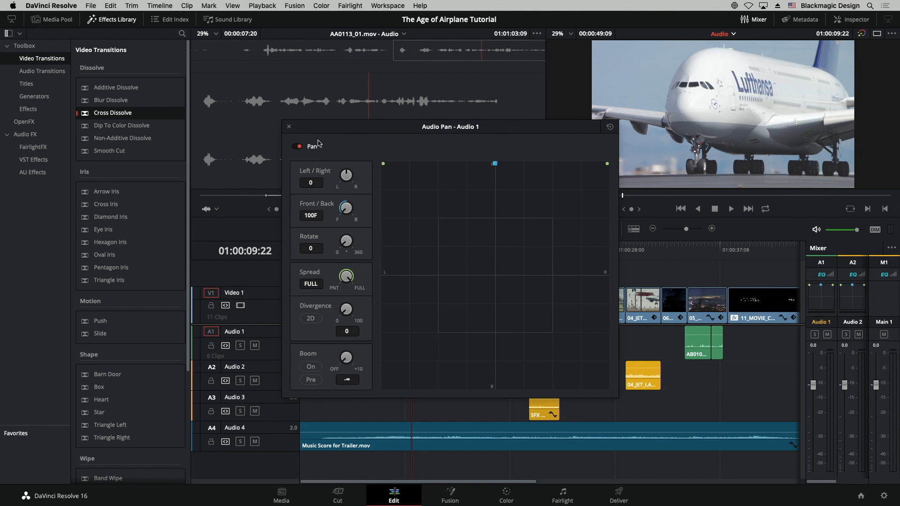
{"action": "left_click", "coordinate": [289, 128]}
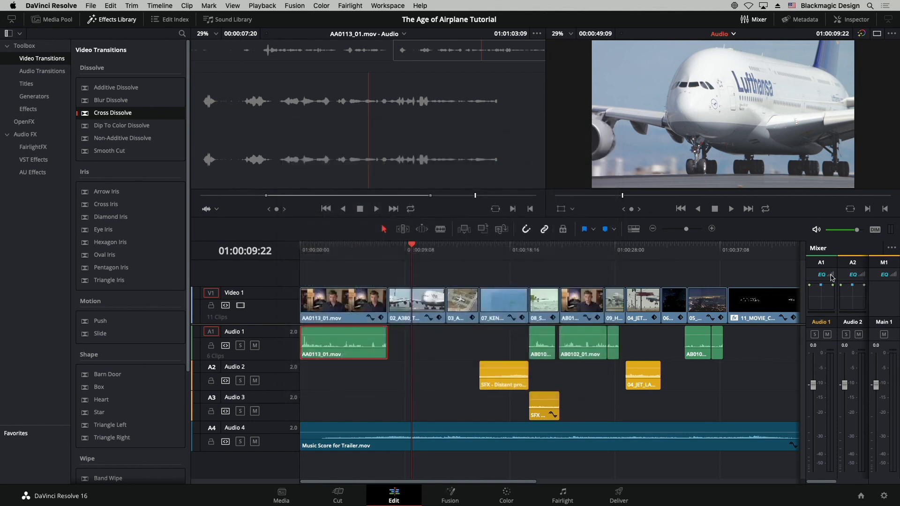
{"action": "double_click", "coordinate": [825, 298]}
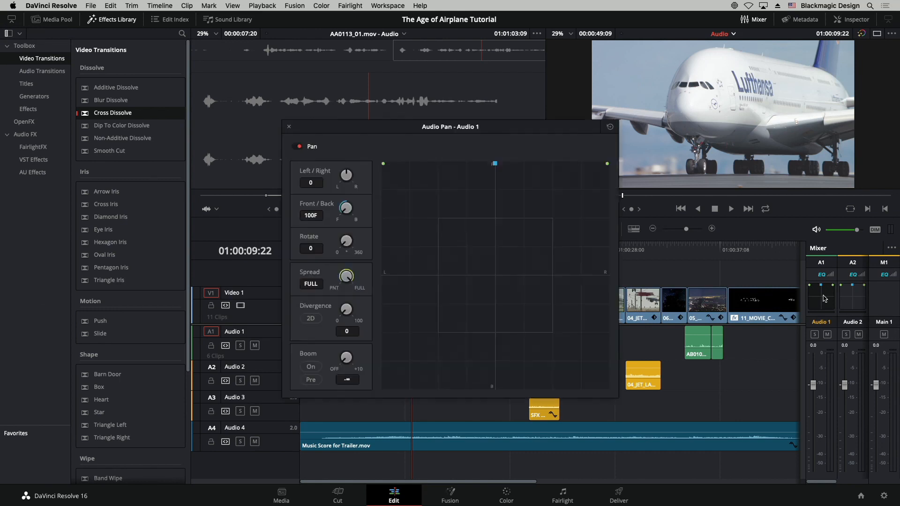
{"action": "left_click", "coordinate": [288, 126]}
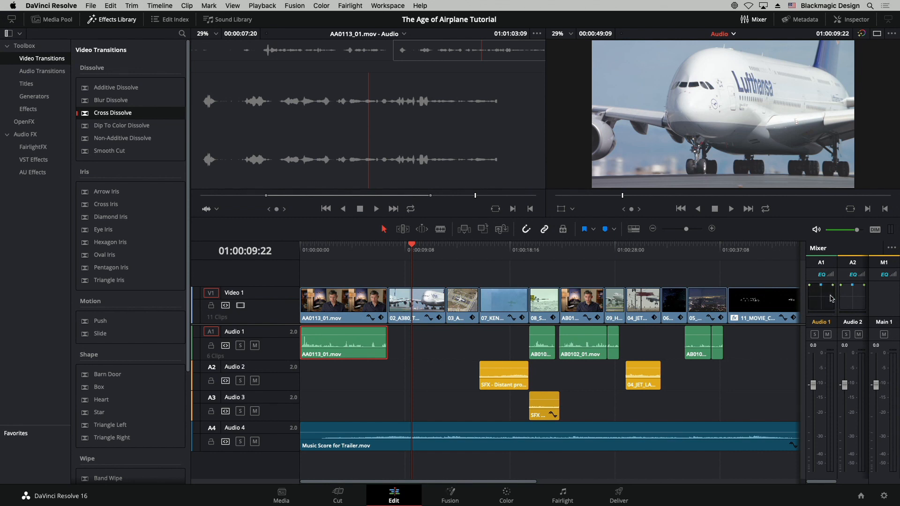
View the mixer on the Fairlight page, return to the Edit page, and replace the mixer with the audio meters
{"action": "left_click", "coordinate": [565, 496]}
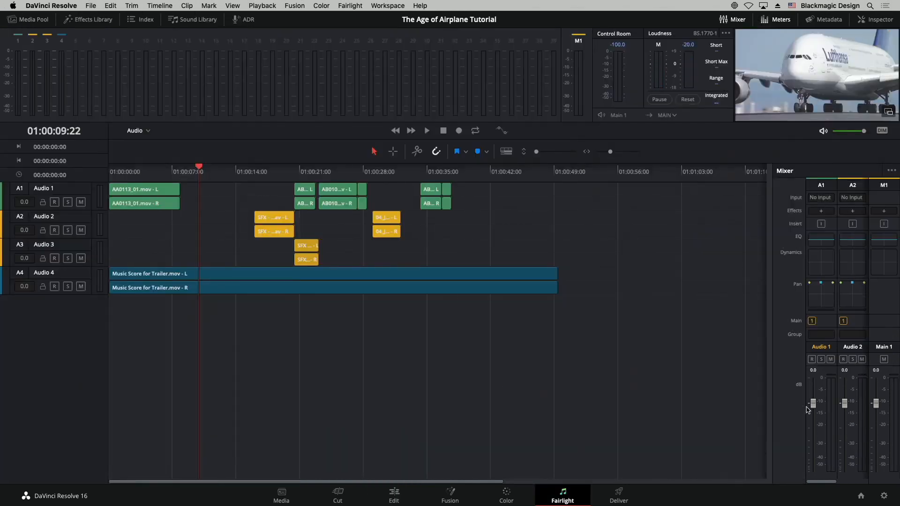
{"action": "left_click", "coordinate": [394, 496]}
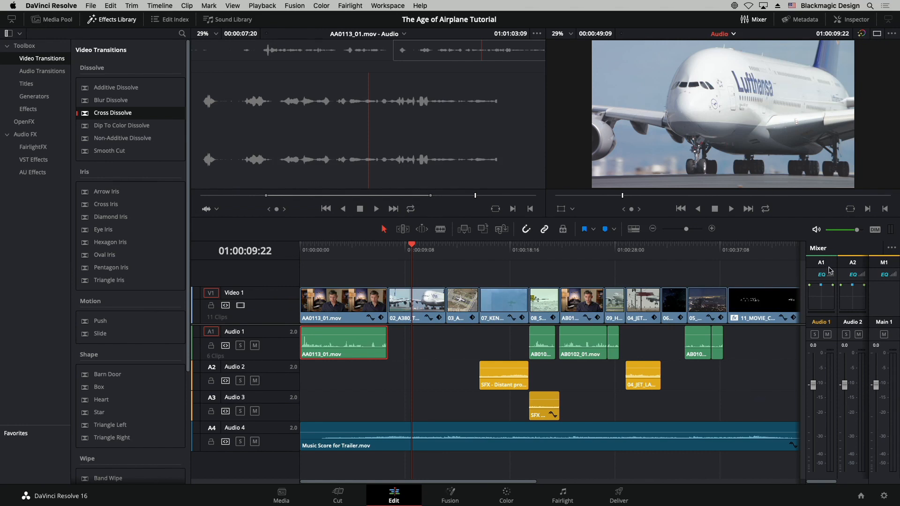
{"action": "left_click", "coordinate": [893, 249]}
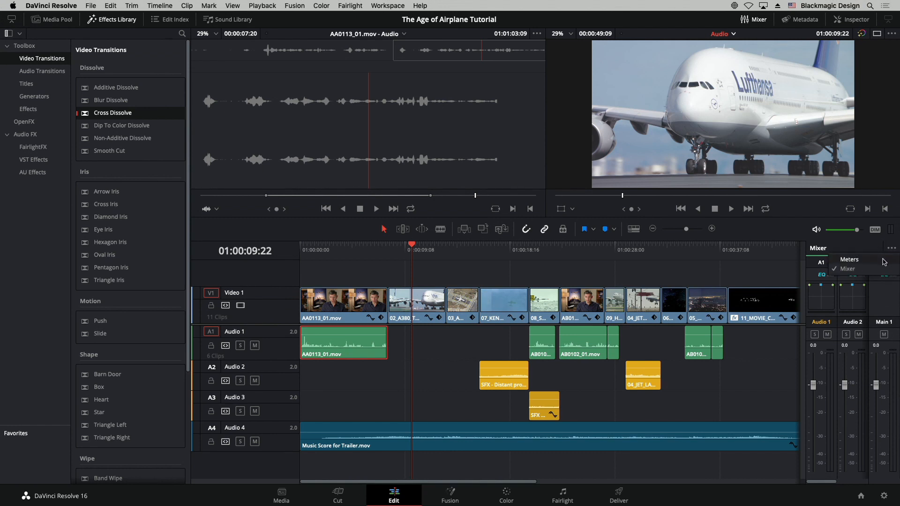
{"action": "left_click", "coordinate": [878, 260]}
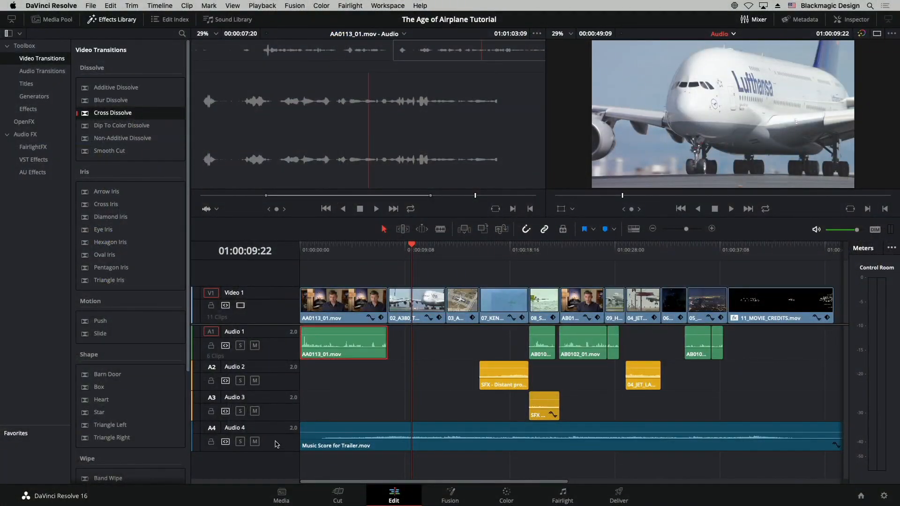
View the track colour choices for the Audio 4 track without changing its colour
{"action": "scroll", "coordinate": [274, 314], "scroll_direction": "down", "scroll_amount": 2}
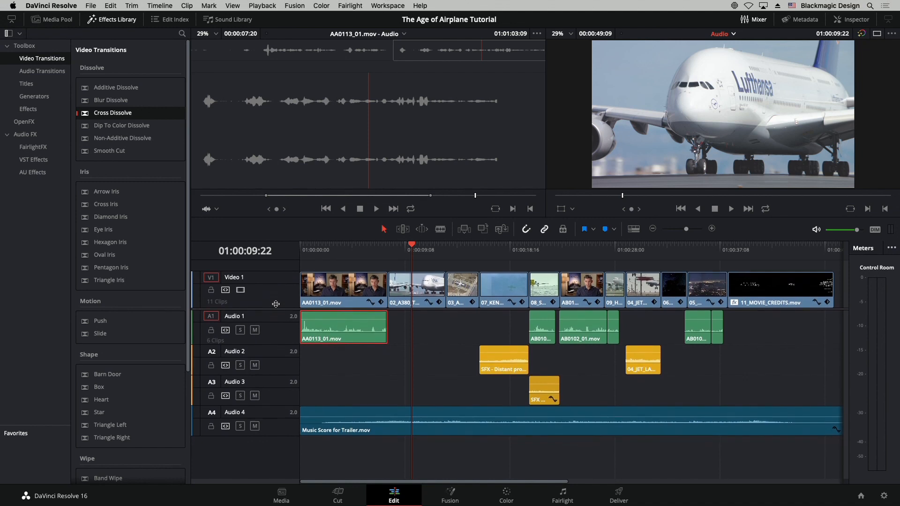
{"action": "right_click", "coordinate": [287, 428]}
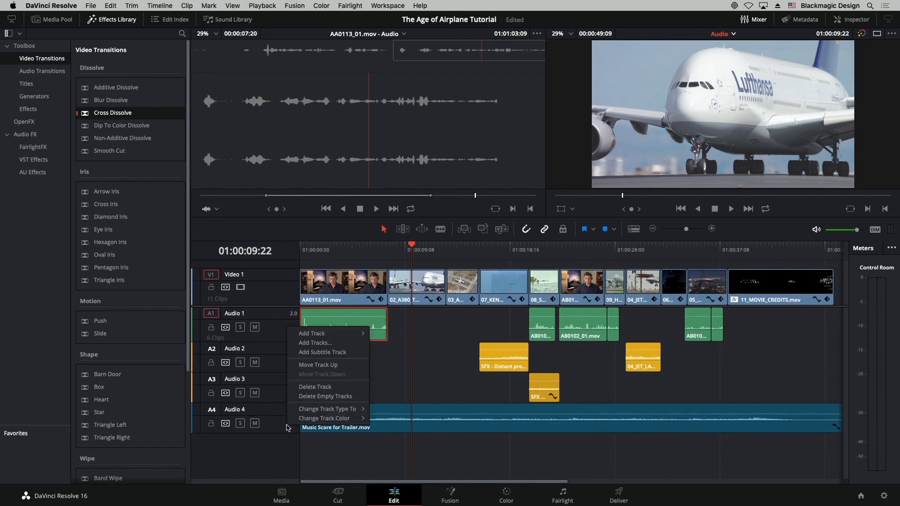
{"action": "mouse_move", "coordinate": [321, 421]}
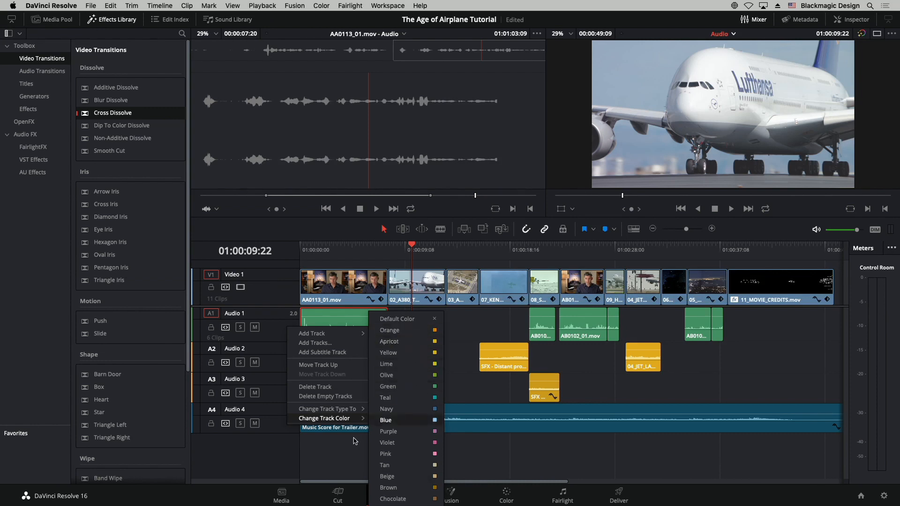
{"action": "left_click", "coordinate": [285, 456]}
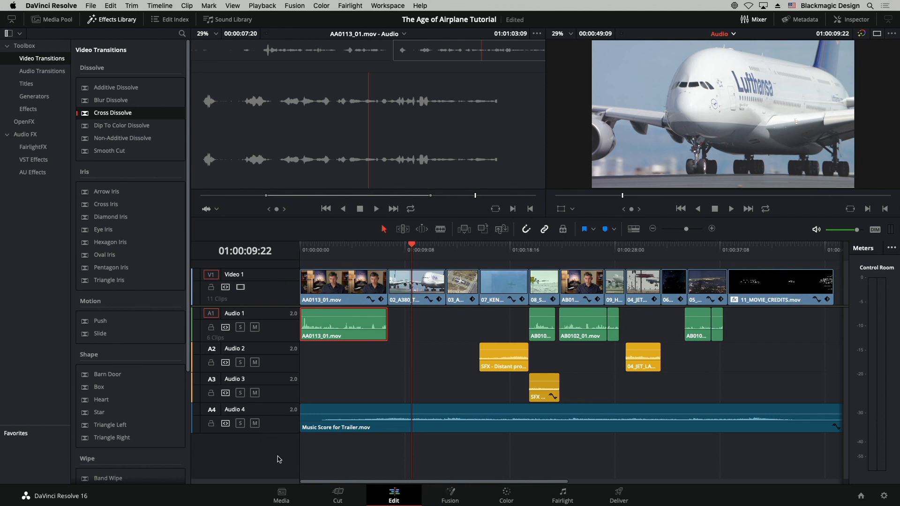
Add one mono audio track below Audio 1, with the number of new video tracks set to 0
{"action": "right_click", "coordinate": [276, 368]}
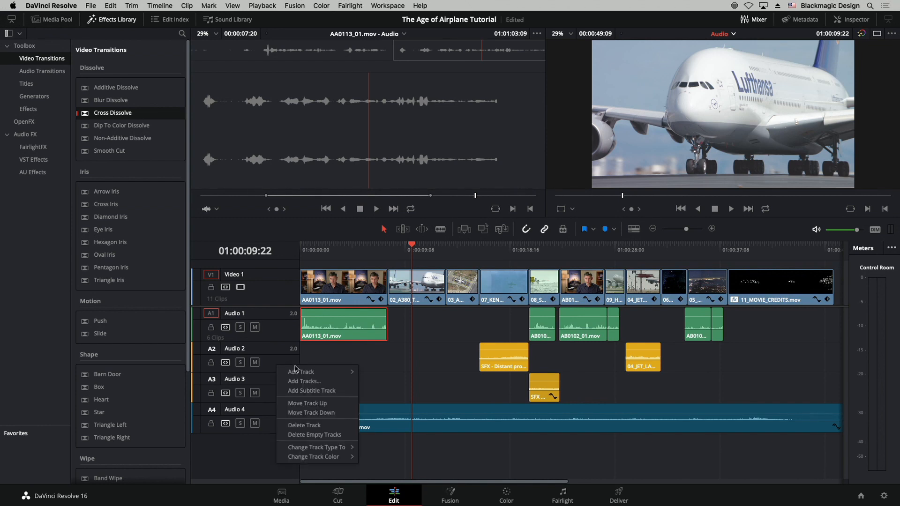
{"action": "mouse_move", "coordinate": [295, 372]}
{"action": "left_click", "coordinate": [305, 381]}
{"action": "left_click_drag", "start_coordinate": [426, 182], "coordinate": [436, 162]}
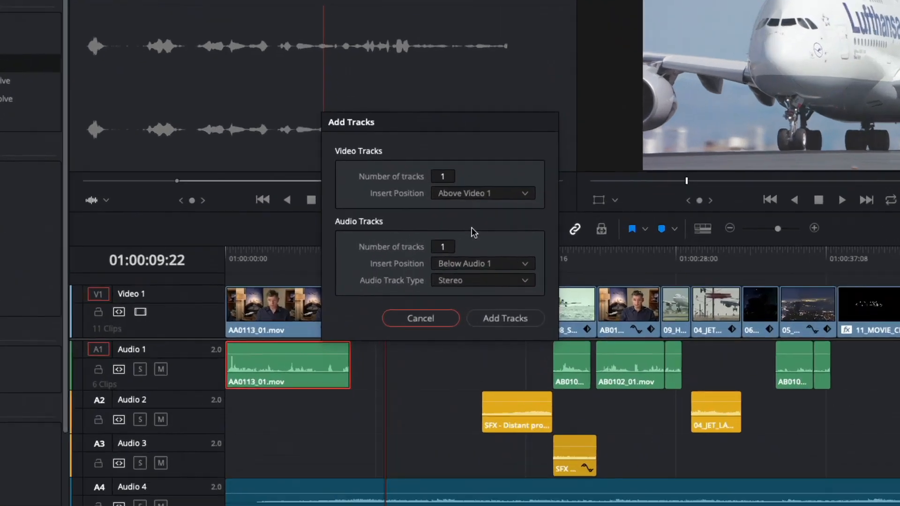
{"action": "double_click", "coordinate": [442, 176]}
{"action": "type", "text": "0"}
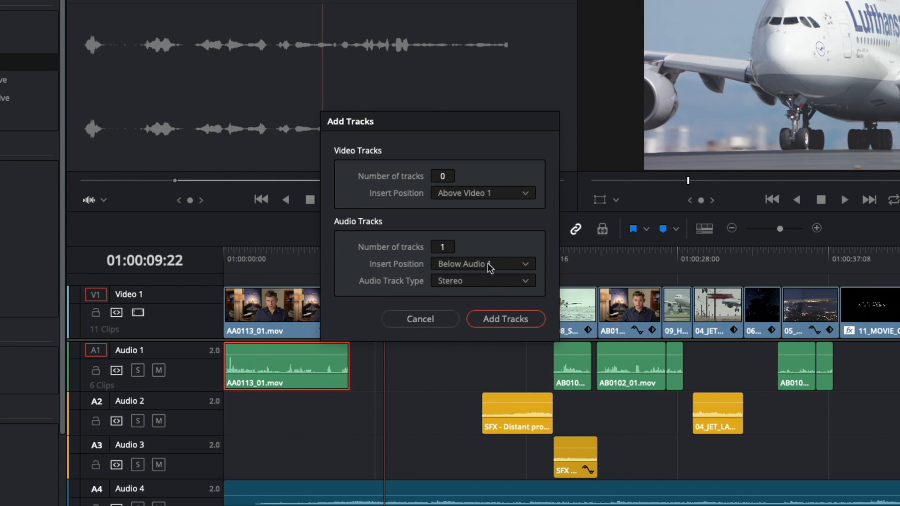
{"action": "left_click", "coordinate": [473, 282]}
{"action": "left_click", "coordinate": [466, 295]}
{"action": "left_click", "coordinate": [514, 318]}
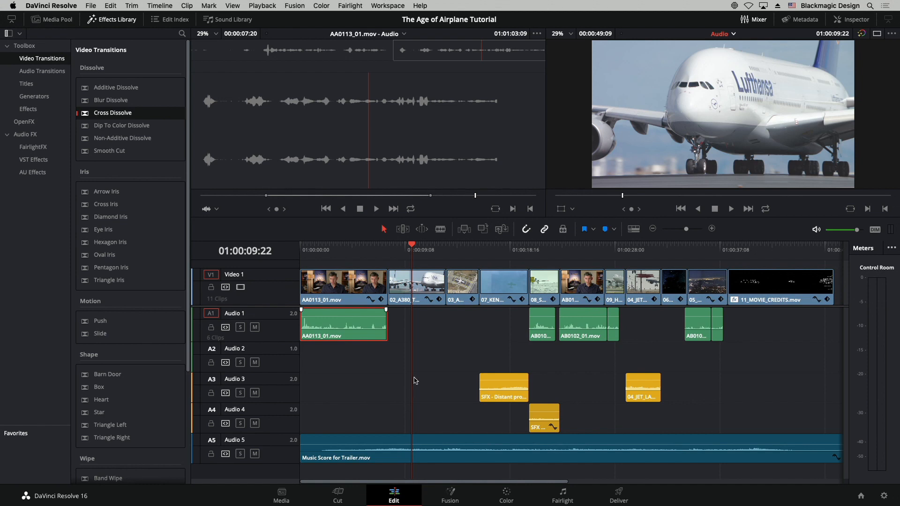
Play the timeline from before the 07_KENYA clip into the South Pole shot to listen to the propeller sound effects
{"action": "mouse_move", "coordinate": [455, 252]}
{"action": "left_mouse_down"}
{"action": "mouse_move", "coordinate": [438, 249]}
{"action": "mouse_move", "coordinate": [468, 249]}
{"action": "left_mouse_up"}
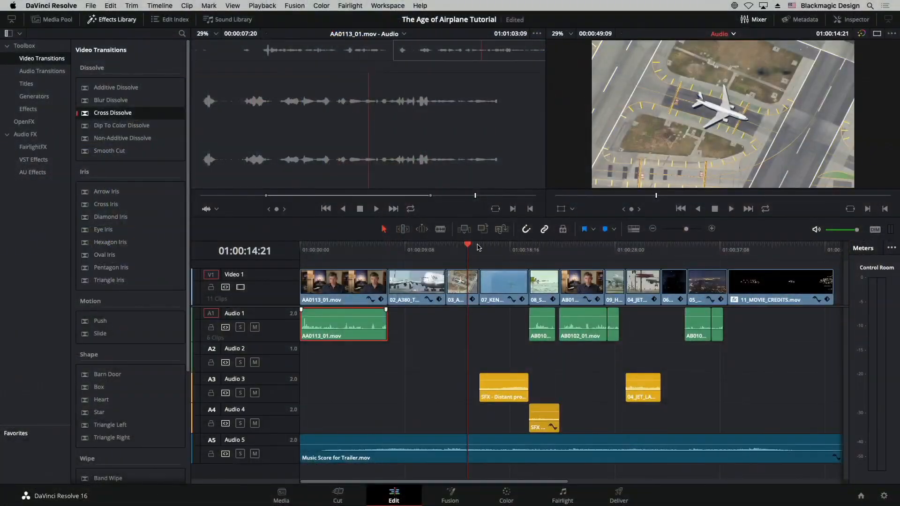
{"action": "left_click", "coordinate": [479, 246]}
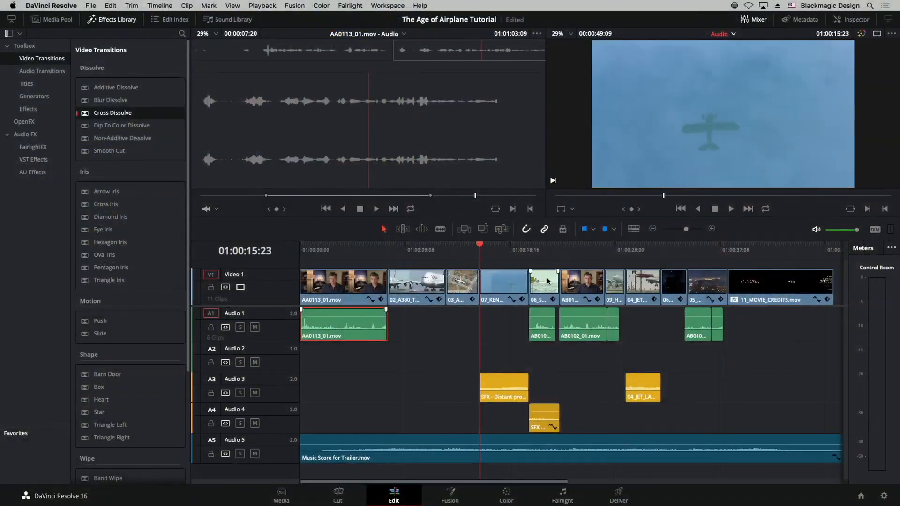
{"action": "left_click", "coordinate": [465, 253]}
{"action": "key", "text": "space"}
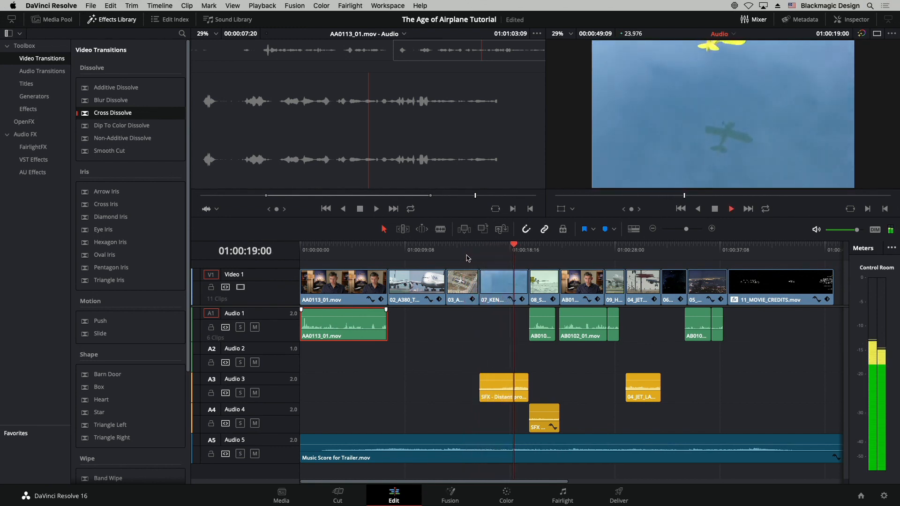
{"action": "key", "text": "space"}
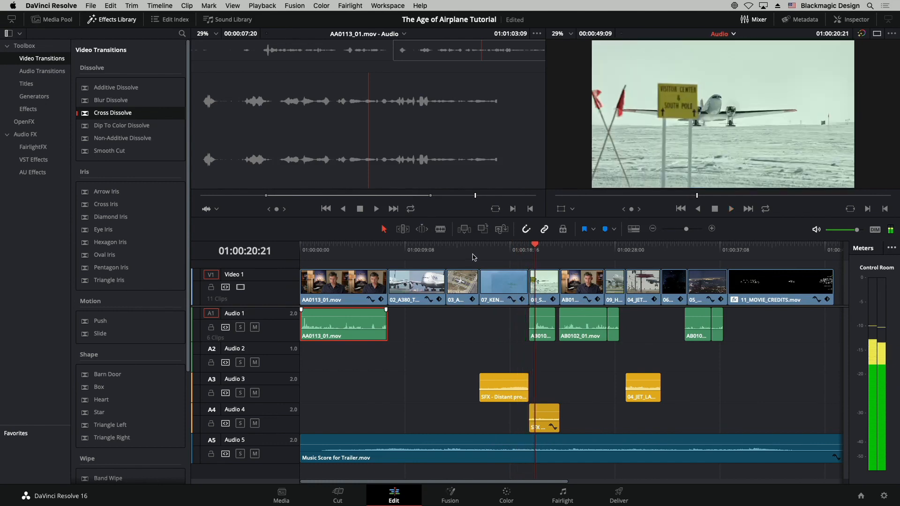
Add a volume keyframe near 01:00:17:18 on the SFX - Distant prop plane.wav clip in Audio 3
{"action": "left_click", "coordinate": [471, 248]}
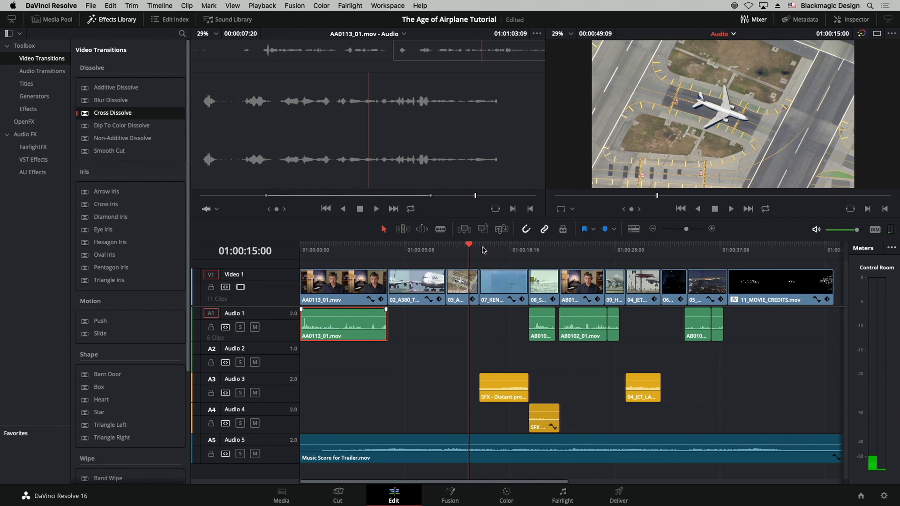
{"action": "left_click", "coordinate": [492, 248]}
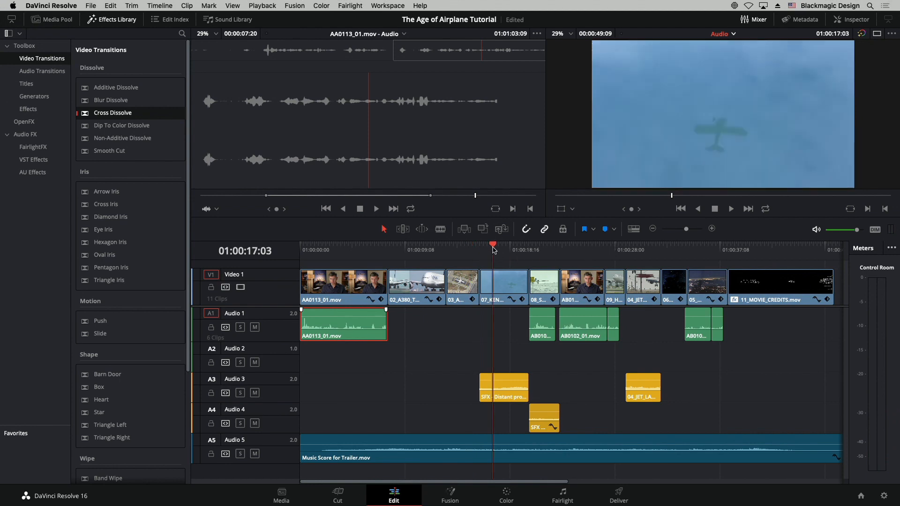
{"action": "key", "text": "super+equal"}
{"action": "key", "text": "super+equal"}
{"action": "key", "text": "super+equal"}
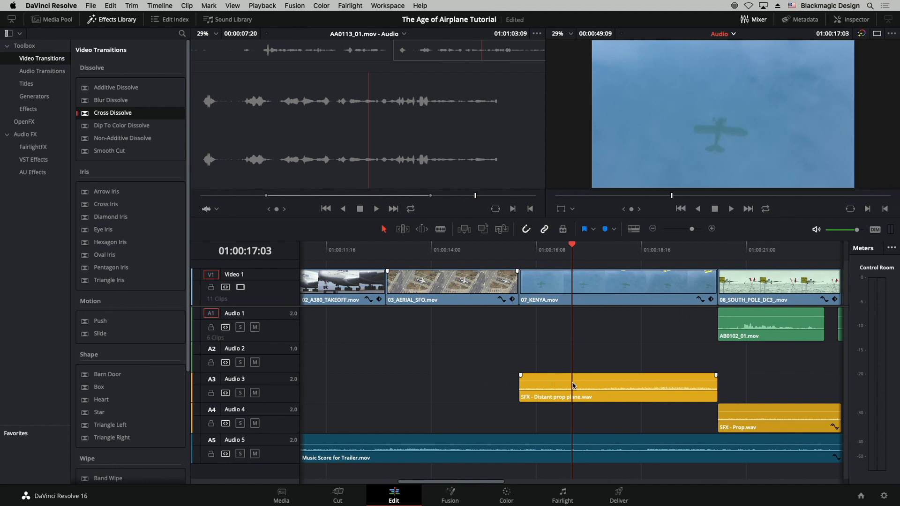
{"action": "left_click_drag", "start_coordinate": [571, 246], "coordinate": [600, 248]}
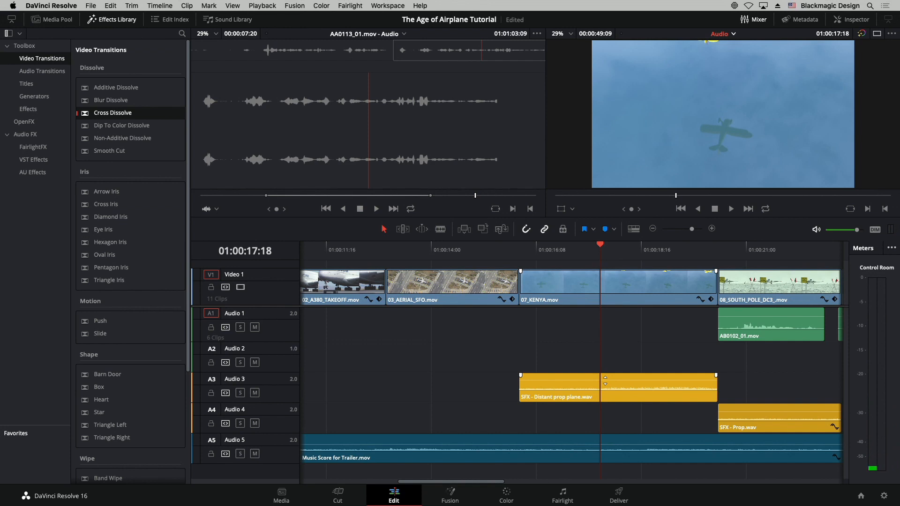
{"action": "left_click", "coordinate": [605, 381], "text": "alt"}
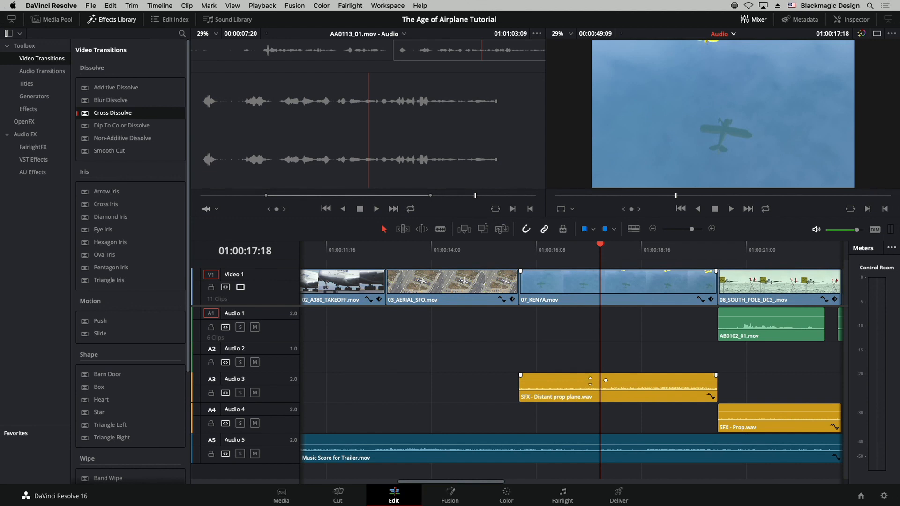
Shape a rising volume curve on the distant prop plane clip with two lowered earlier keyframes and one raised keyframe toward its end
{"action": "left_click_drag", "start_coordinate": [588, 380], "coordinate": [587, 386]}
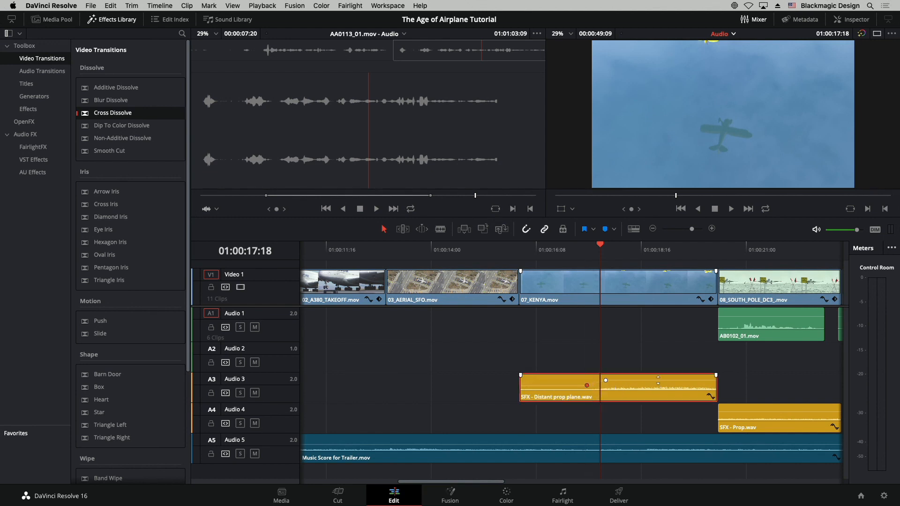
{"action": "left_click_drag", "start_coordinate": [655, 380], "coordinate": [655, 376]}
{"action": "left_click_drag", "start_coordinate": [583, 253], "coordinate": [545, 259]}
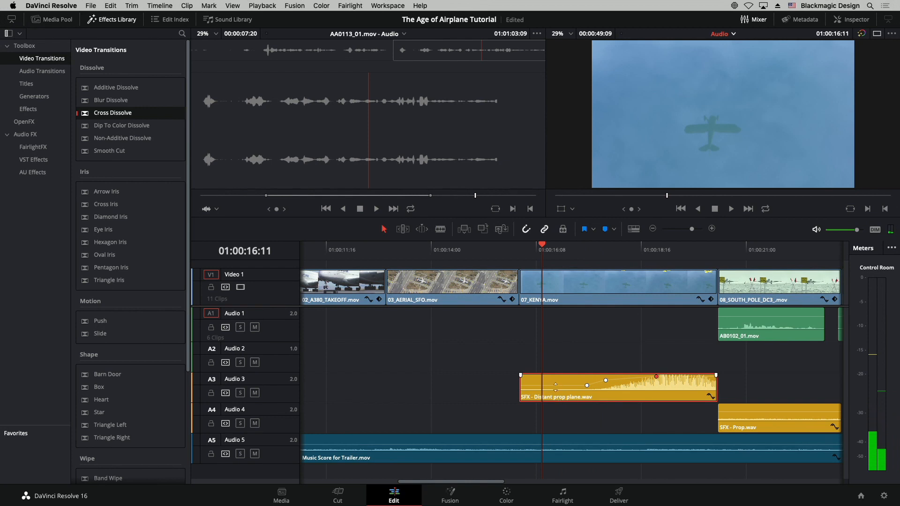
{"action": "left_click", "coordinate": [556, 384], "text": "alt"}
{"action": "left_click_drag", "start_coordinate": [556, 384], "coordinate": [553, 386]}
Play back the 07_KENYA section to check the distant prop plane volume changes
{"action": "left_click", "coordinate": [510, 247]}
{"action": "key", "text": "space"}
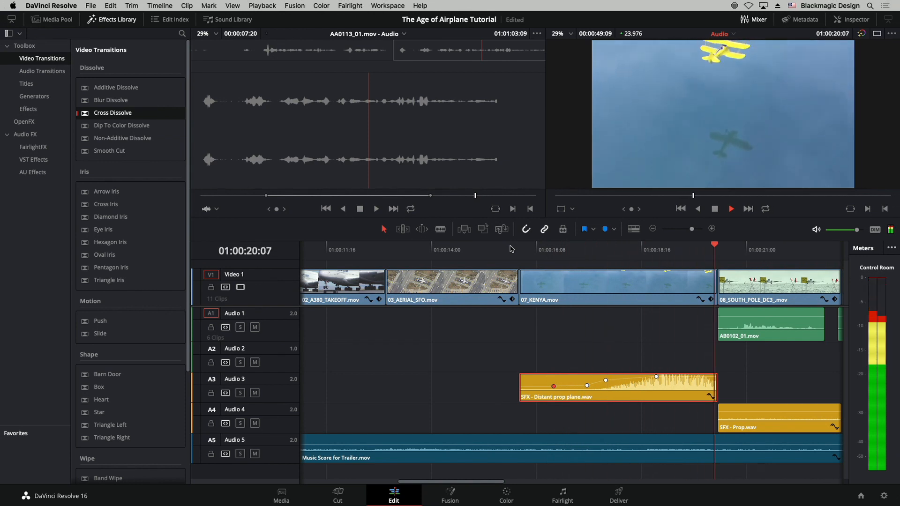
{"action": "key", "text": "space"}
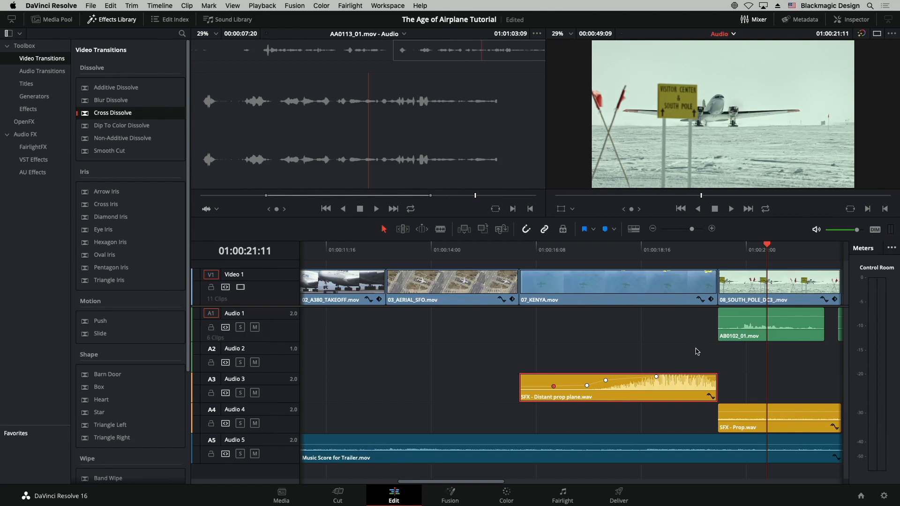
{"action": "mouse_move", "coordinate": [633, 254]}
{"action": "left_mouse_down"}
{"action": "mouse_move", "coordinate": [521, 254]}
{"action": "mouse_move", "coordinate": [633, 255]}
{"action": "left_mouse_up"}
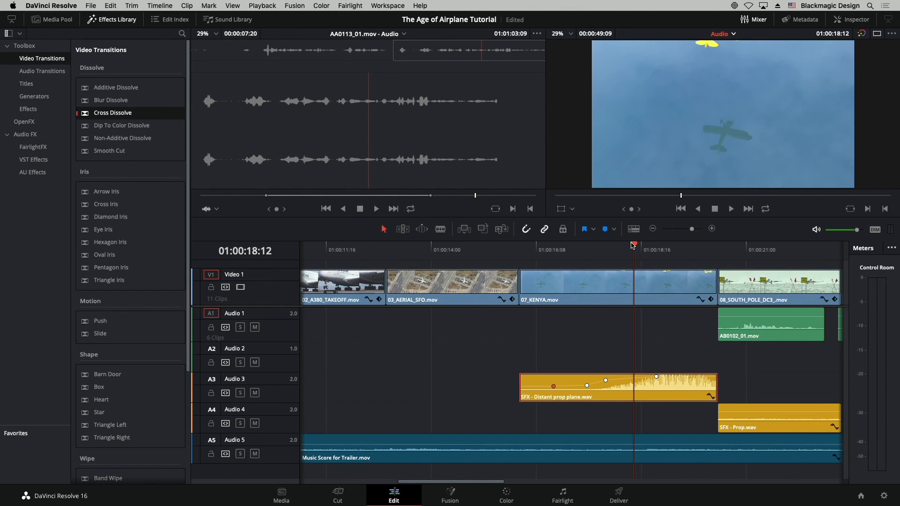
{"action": "key", "text": "ctrl+minus"}
{"action": "key", "text": "ctrl+minus"}
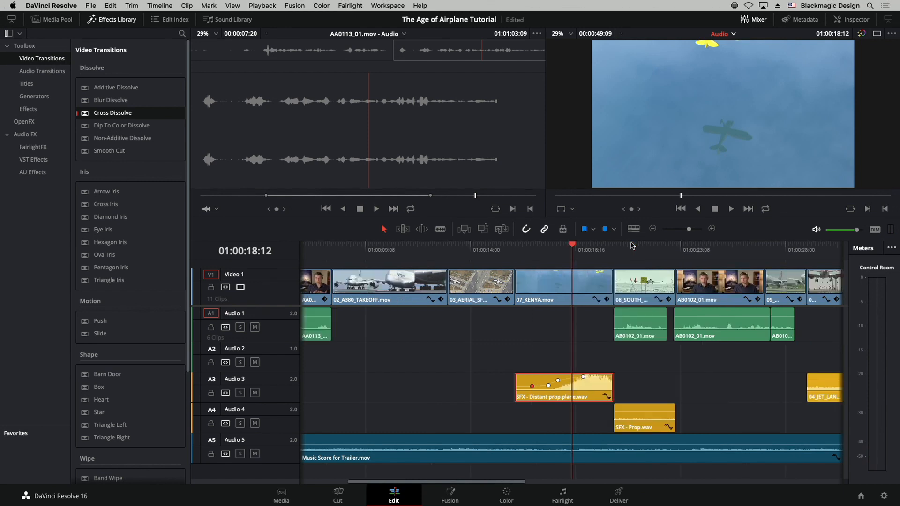
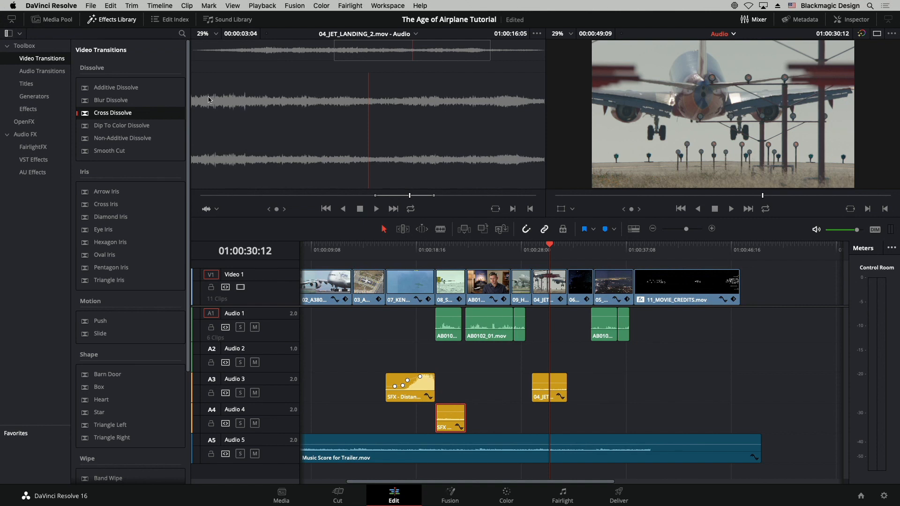
Paste only the volume attribute from 04_JET_LANDING_2.mov onto SFX - Prop.wav, maintaining keyframe timing
{"action": "left_click", "coordinate": [114, 7]}
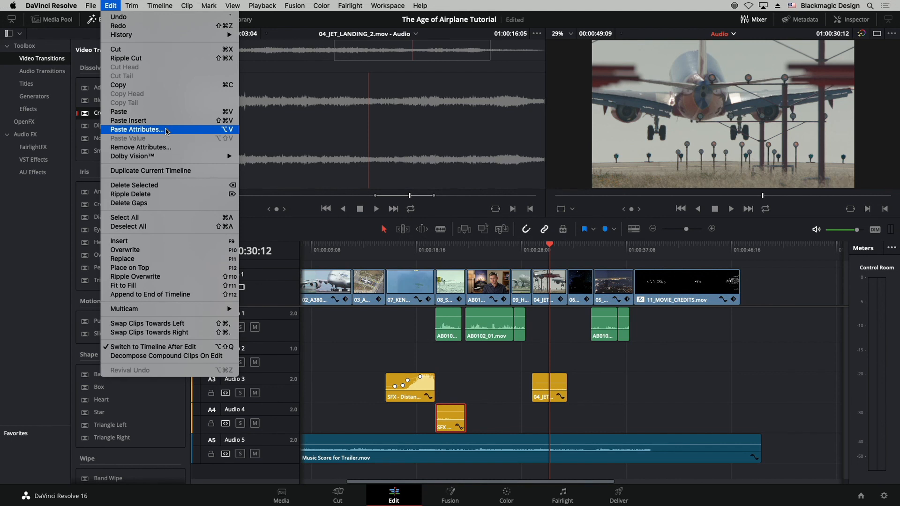
{"action": "left_click", "coordinate": [166, 130]}
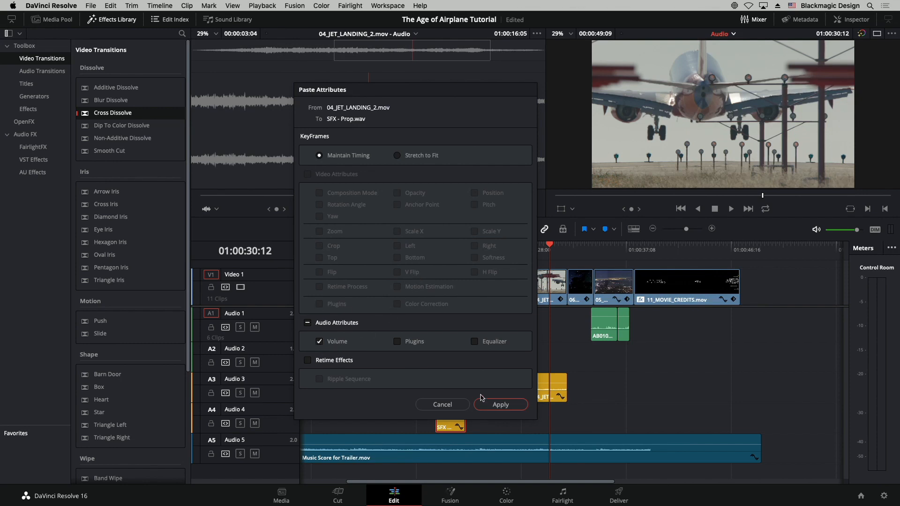
{"action": "left_click_drag", "start_coordinate": [488, 94], "coordinate": [355, 82]}
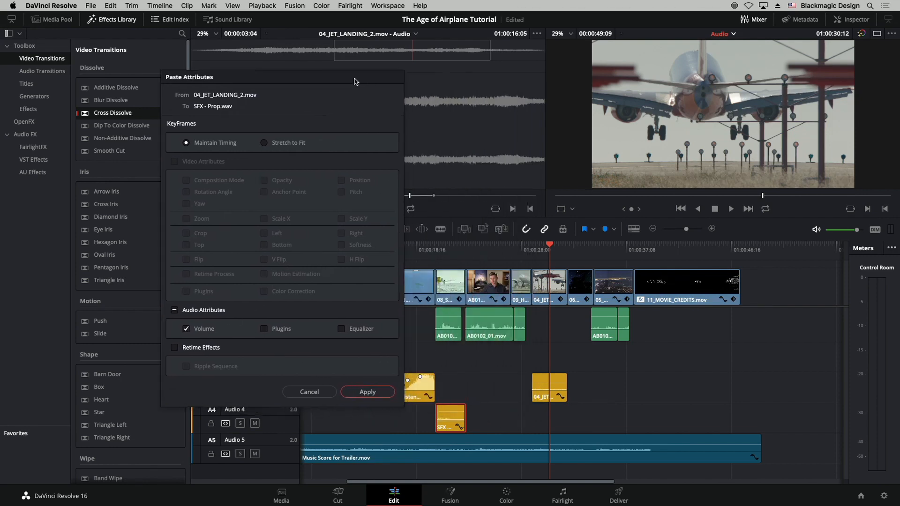
{"action": "left_click", "coordinate": [367, 392]}
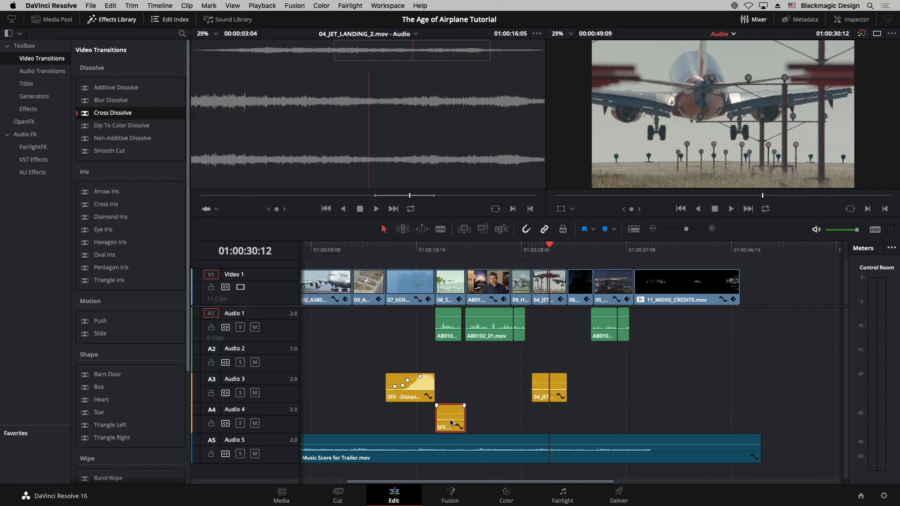
Add a short fade-in and a longer fade-out to the 04_JET_LANDING_2.mov audio clip in Audio 3, and scrub over the fade-in
{"action": "left_click_drag", "start_coordinate": [478, 250], "coordinate": [355, 248]}
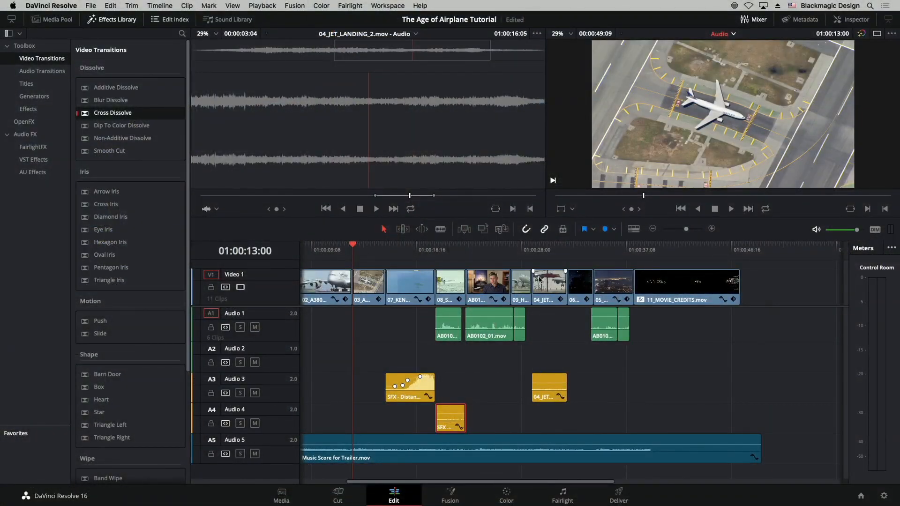
{"action": "mouse_move", "coordinate": [541, 250]}
{"action": "left_mouse_down"}
{"action": "mouse_move", "coordinate": [514, 251]}
{"action": "mouse_move", "coordinate": [537, 249]}
{"action": "left_mouse_up"}
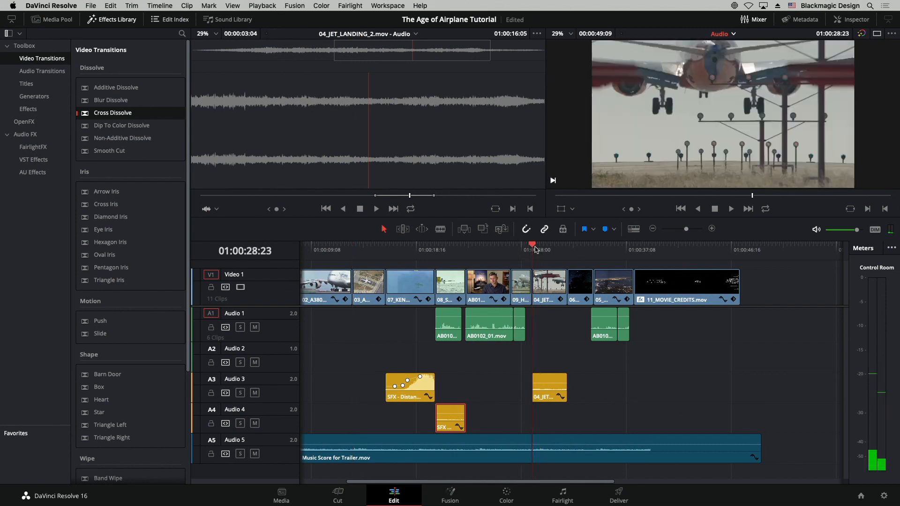
{"action": "key", "text": "super+equal"}
{"action": "key", "text": "super+equal"}
{"action": "key", "text": "super+equal"}
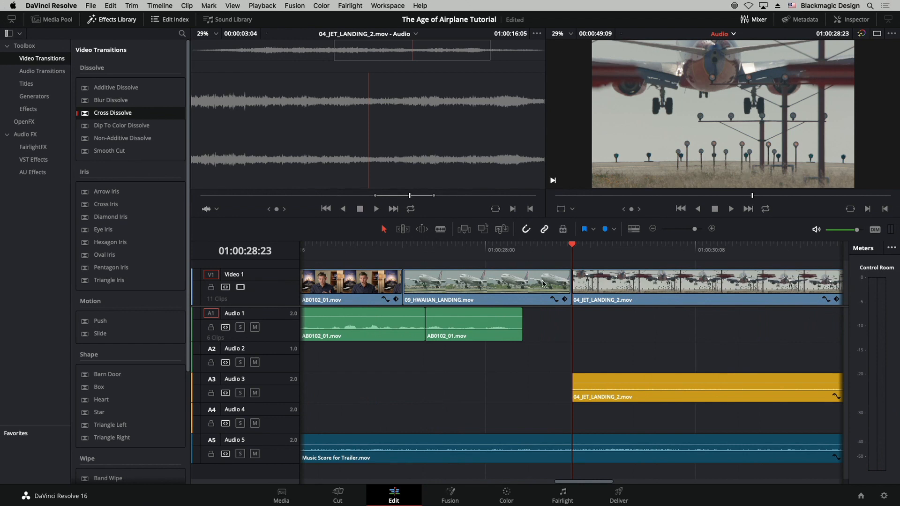
{"action": "left_click_drag", "start_coordinate": [656, 244], "coordinate": [688, 245]}
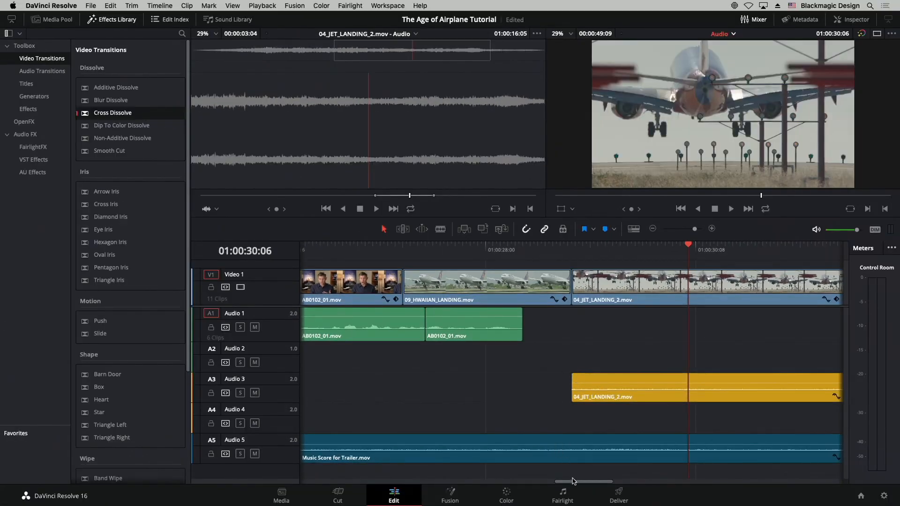
{"action": "left_click_drag", "start_coordinate": [573, 482], "coordinate": [586, 482]}
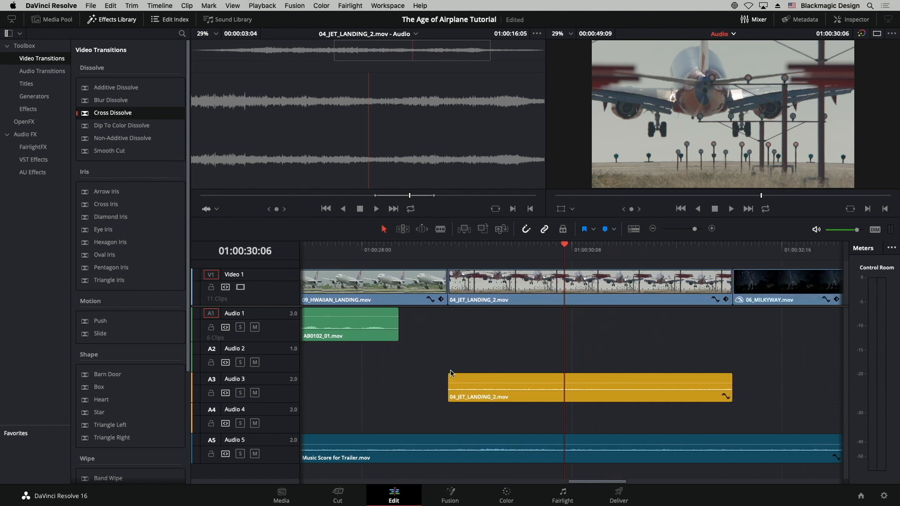
{"action": "left_click_drag", "start_coordinate": [449, 375], "coordinate": [485, 375]}
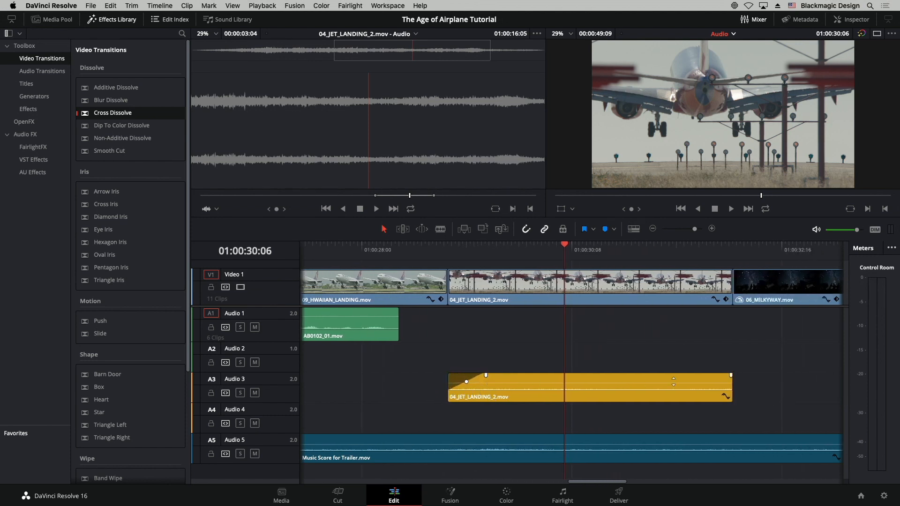
{"action": "left_click_drag", "start_coordinate": [732, 375], "coordinate": [668, 375]}
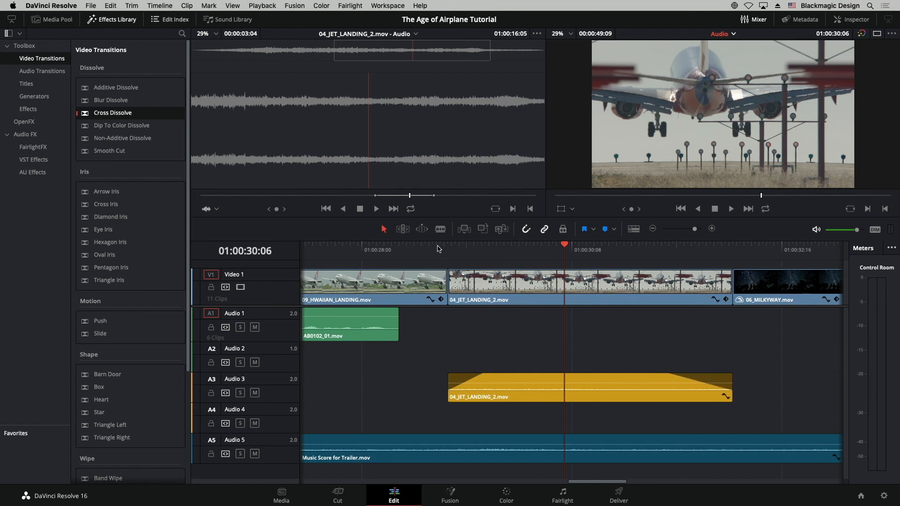
{"action": "left_click_drag", "start_coordinate": [439, 248], "coordinate": [493, 253]}
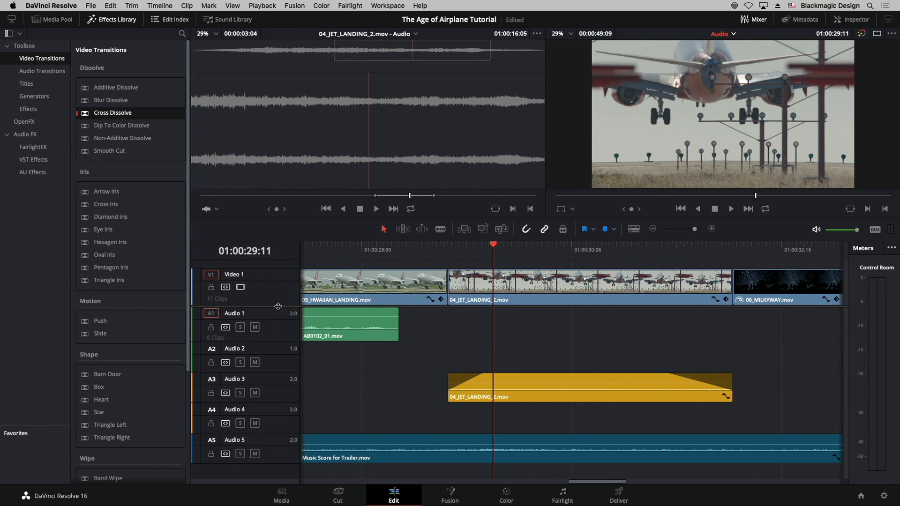
Lower the divider between video and audio tracks, reduce the audio track height to minimum, and increase the video track height
{"action": "left_click_drag", "start_coordinate": [278, 306], "coordinate": [281, 331]}
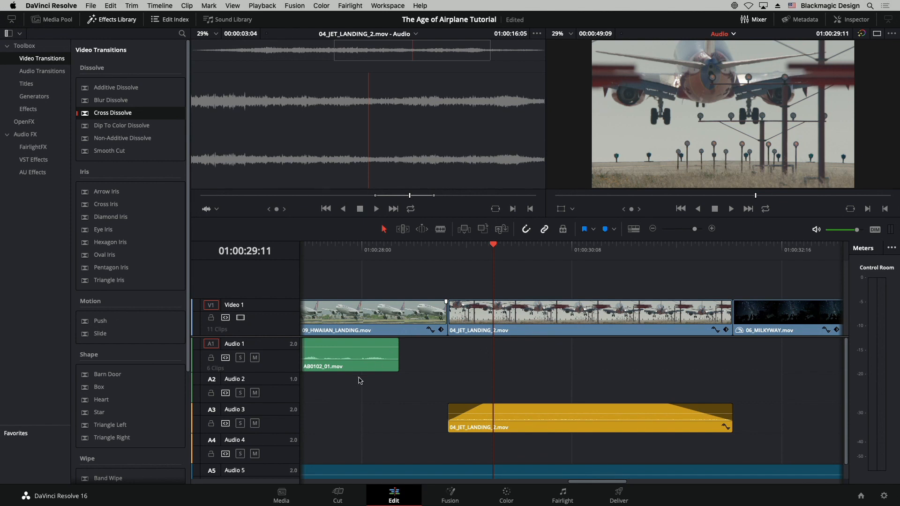
{"action": "left_click", "coordinate": [633, 229]}
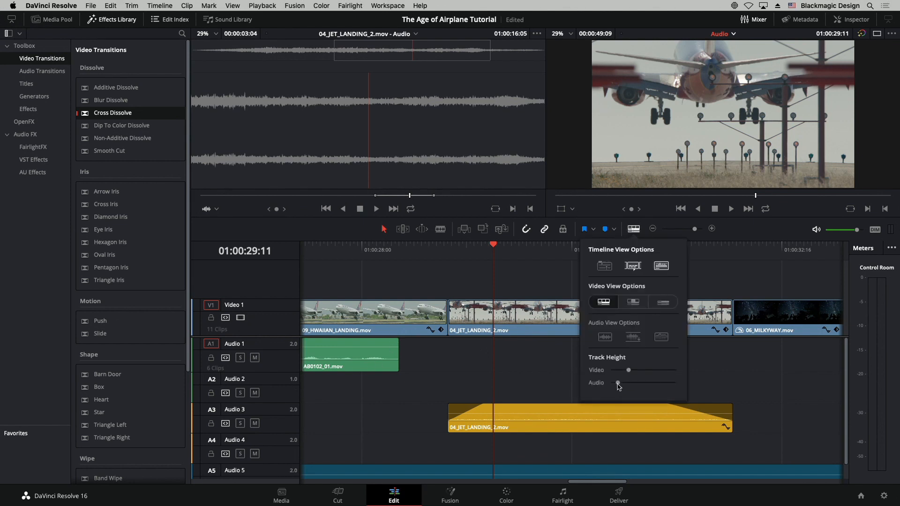
{"action": "left_click_drag", "start_coordinate": [617, 383], "coordinate": [638, 370]}
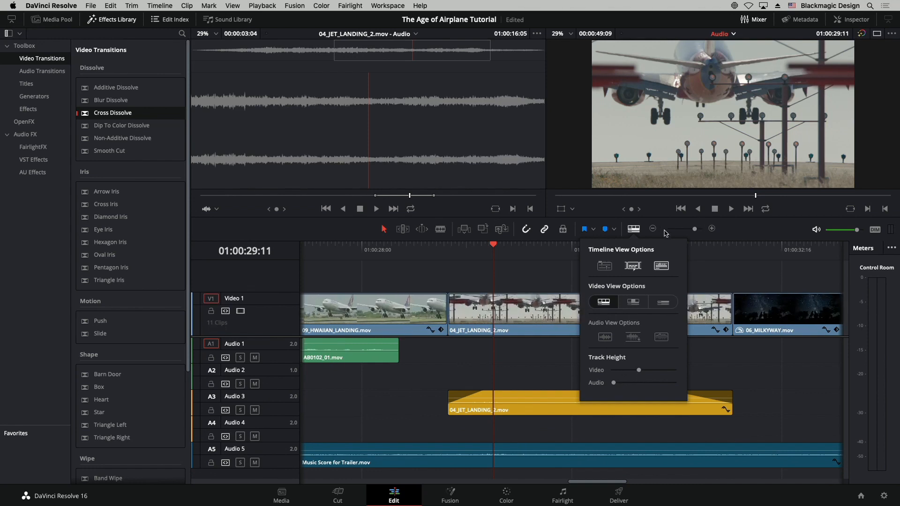
Browse the OpenFX filters, view the 06_MILKYWAY.mov clip on the Color page, and return to the Edit page
{"action": "left_click_drag", "start_coordinate": [695, 230], "coordinate": [689, 231]}
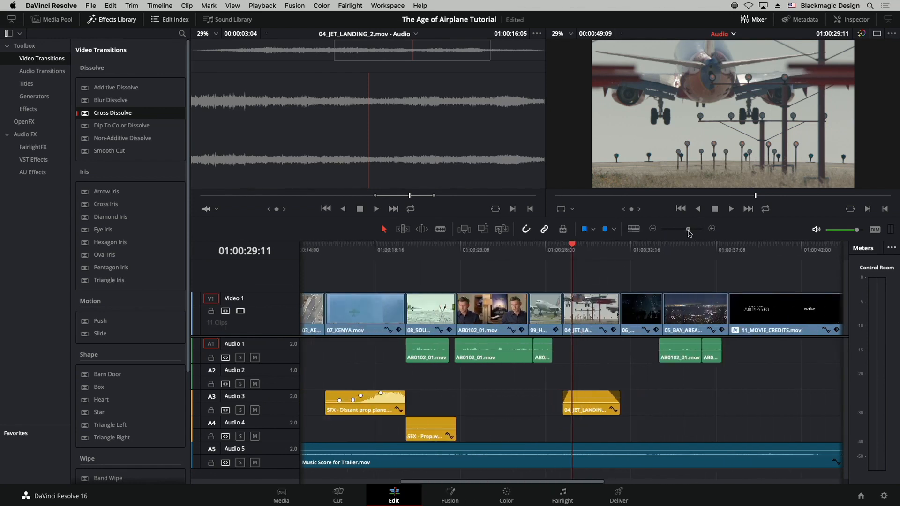
{"action": "left_click", "coordinate": [639, 248]}
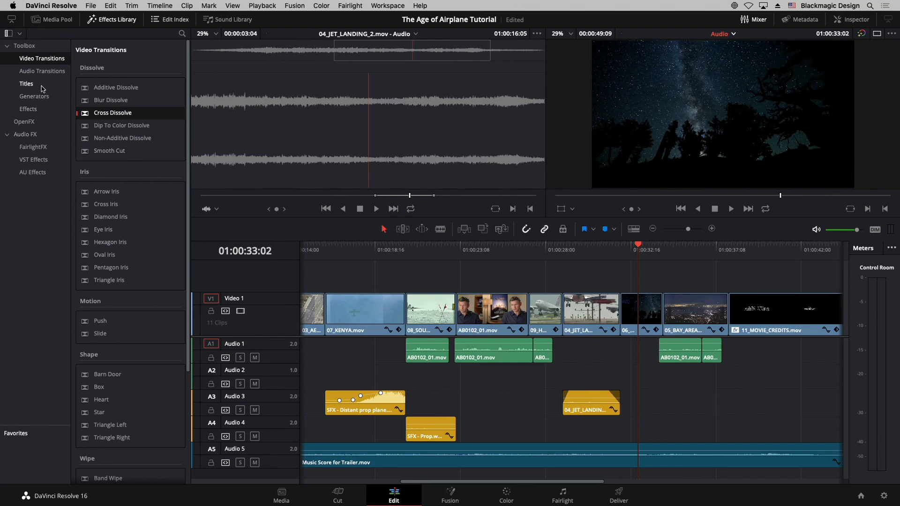
{"action": "left_click", "coordinate": [30, 123]}
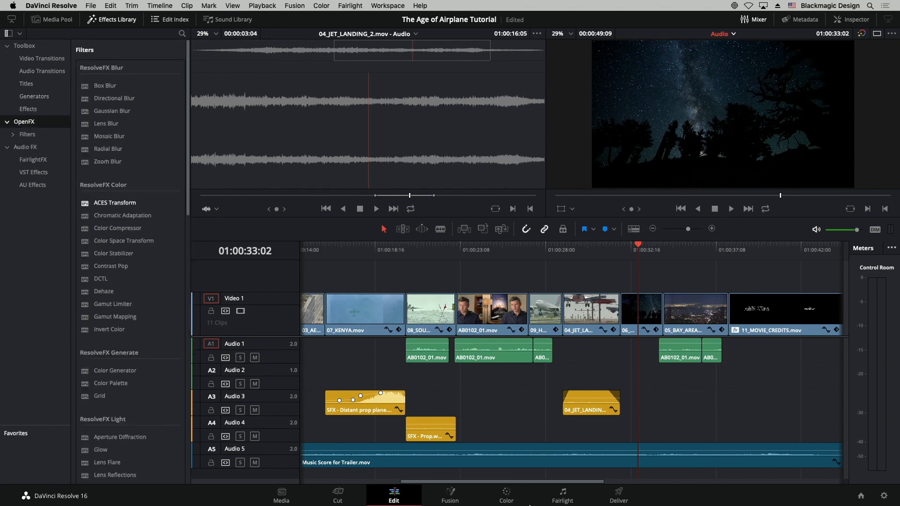
{"action": "left_click", "coordinate": [507, 497]}
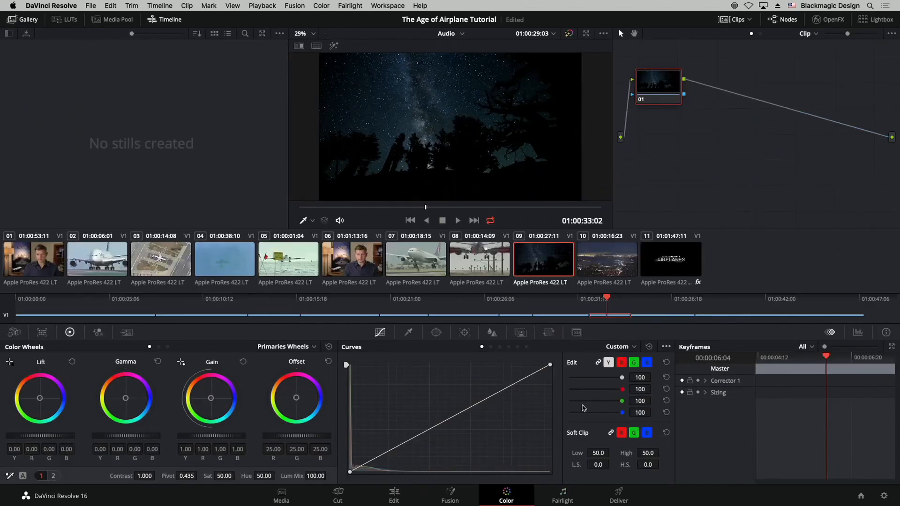
{"action": "left_click", "coordinate": [394, 493]}
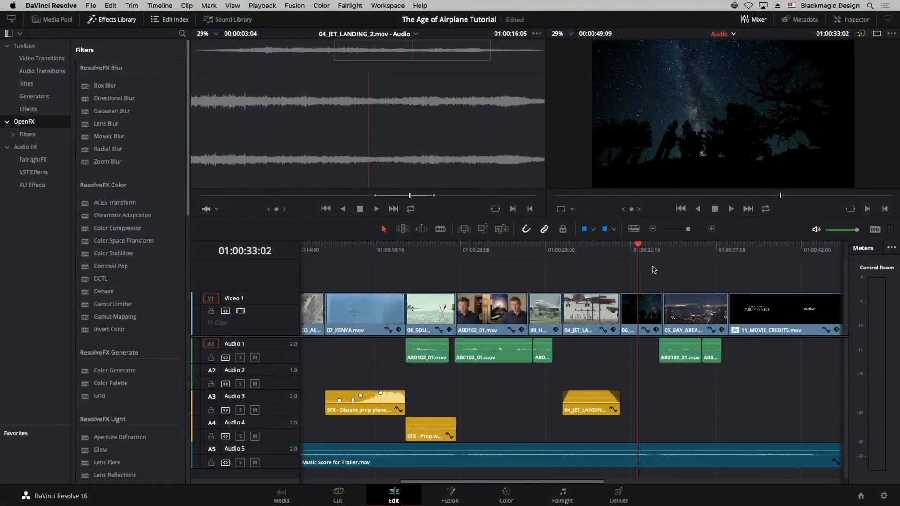
Apply the Gaussian Blur filter to the 05_BAY_AREA_LIGHTS.mov clip and scrub through the blurred shot
{"action": "mouse_move", "coordinate": [671, 253]}
{"action": "left_mouse_down"}
{"action": "mouse_move", "coordinate": [701, 253]}
{"action": "mouse_move", "coordinate": [663, 253]}
{"action": "left_mouse_up"}
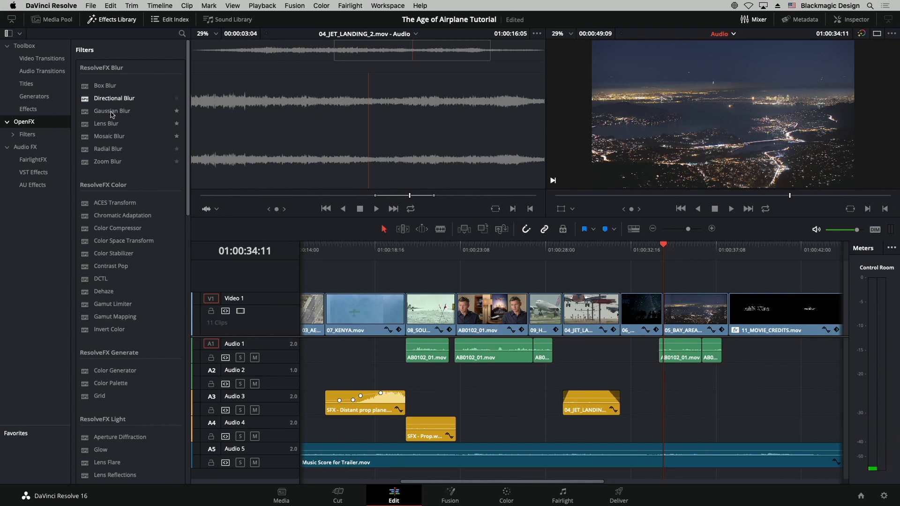
{"action": "left_click_drag", "start_coordinate": [112, 114], "coordinate": [683, 303]}
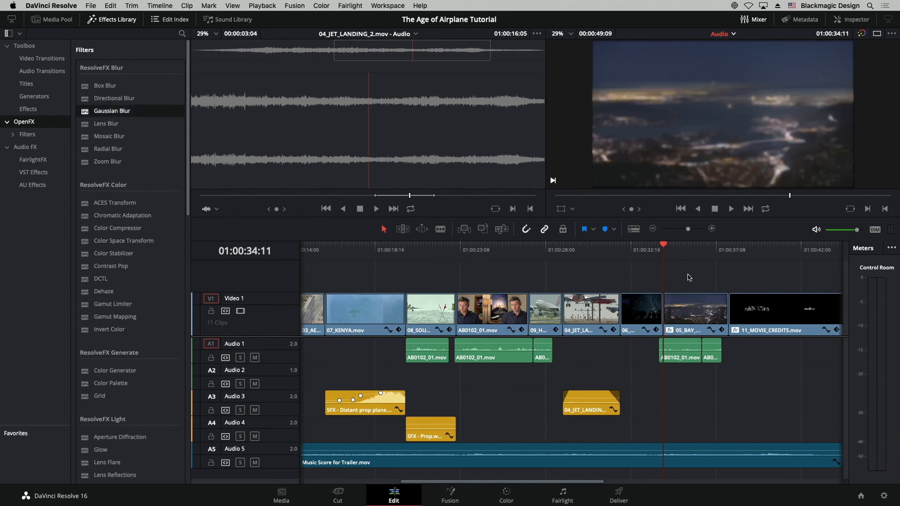
{"action": "mouse_move", "coordinate": [681, 253]}
{"action": "left_mouse_down"}
{"action": "mouse_move", "coordinate": [668, 253]}
{"action": "mouse_move", "coordinate": [724, 252]}
{"action": "mouse_move", "coordinate": [676, 247]}
{"action": "mouse_move", "coordinate": [696, 254]}
{"action": "left_mouse_up"}
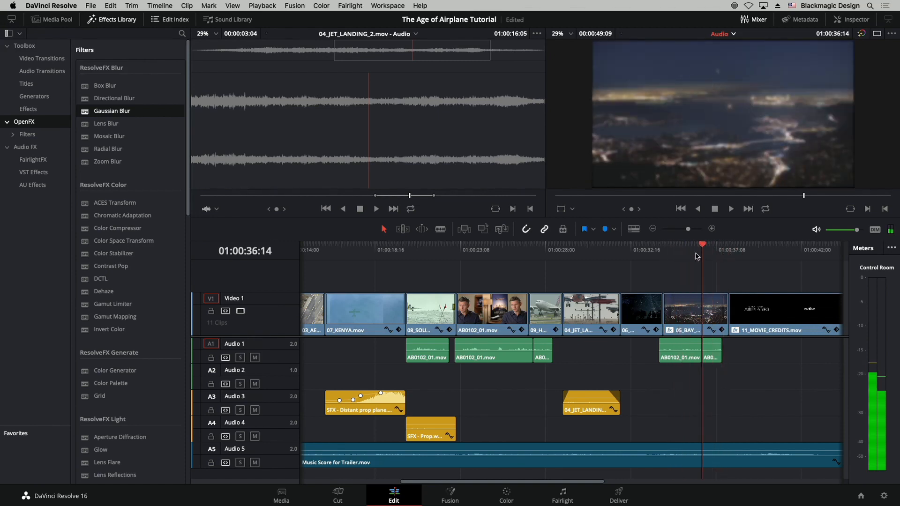
Keyframe the Gaussian Blur's horizontal and vertical strength on 05_BAY_AREA_LIGHTS.mov at the clip's first frame and at 01:00:37:16
{"action": "left_click", "coordinate": [688, 315]}
{"action": "left_click", "coordinate": [851, 20]}
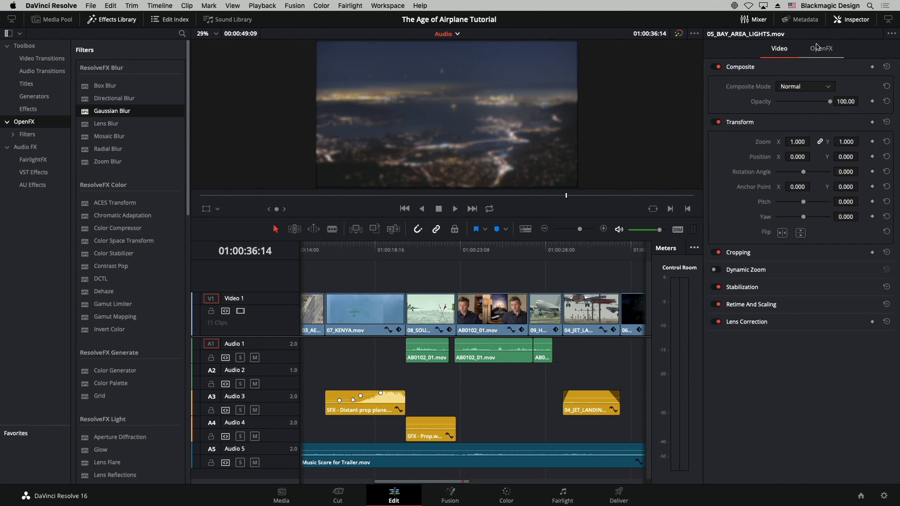
{"action": "left_click", "coordinate": [827, 53]}
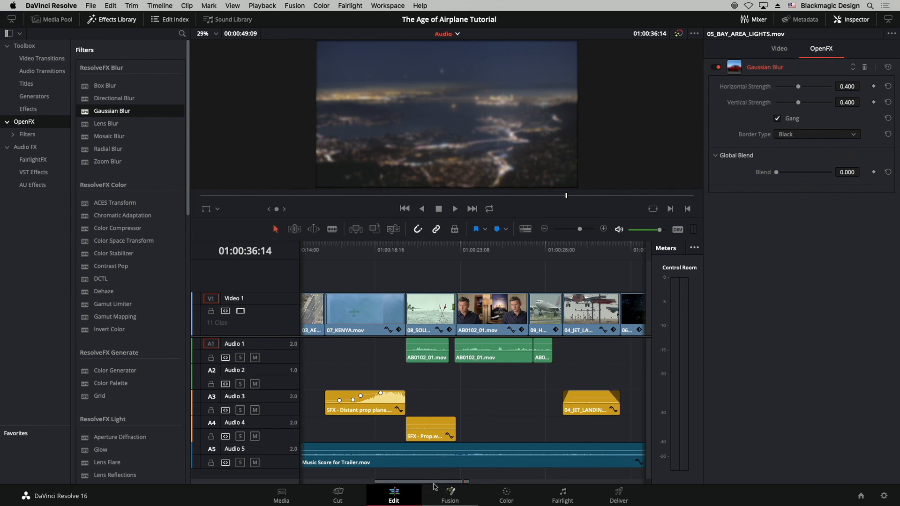
{"action": "left_click_drag", "start_coordinate": [444, 481], "coordinate": [489, 488]}
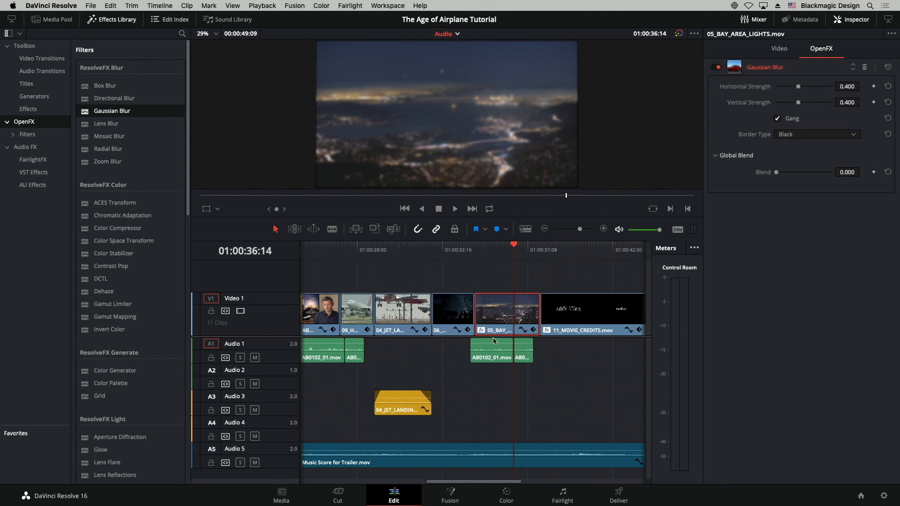
{"action": "left_click_drag", "start_coordinate": [510, 248], "coordinate": [476, 250]}
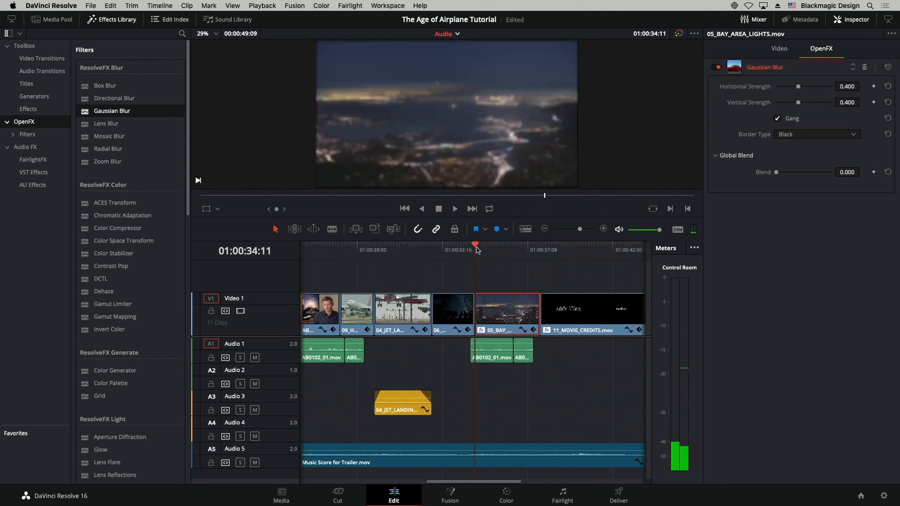
{"action": "left_click", "coordinate": [874, 87]}
{"action": "left_click_drag", "start_coordinate": [475, 247], "coordinate": [534, 247]}
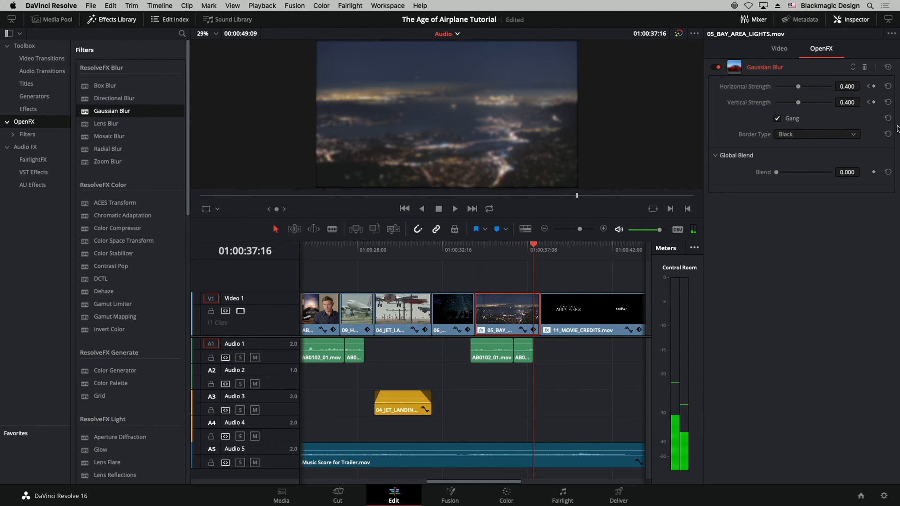
{"action": "left_click", "coordinate": [874, 103]}
Set the blur's border type to Replicate and reduce both strengths to 0.000 at the clip's first keyframe
{"action": "left_click_drag", "start_coordinate": [533, 250], "coordinate": [475, 249]}
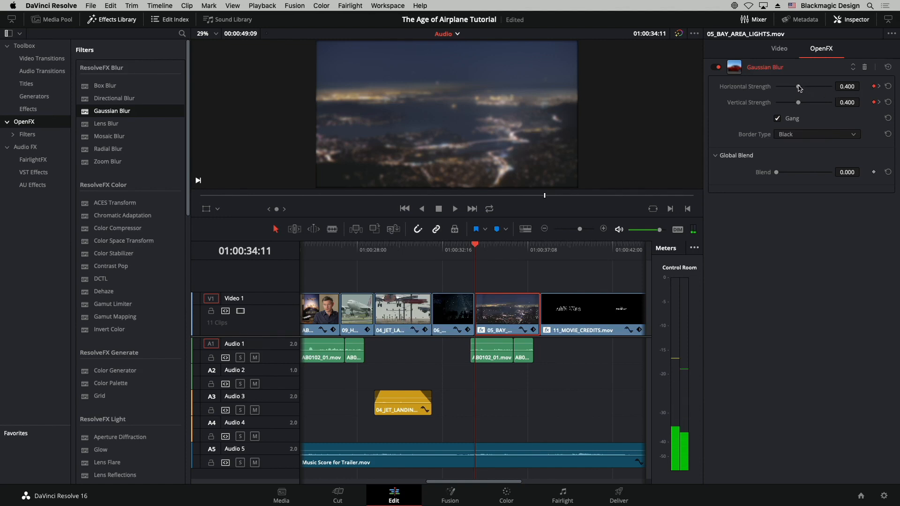
{"action": "mouse_move", "coordinate": [798, 87]}
{"action": "left_mouse_down"}
{"action": "mouse_move", "coordinate": [760, 90]}
{"action": "mouse_move", "coordinate": [809, 89]}
{"action": "left_mouse_up"}
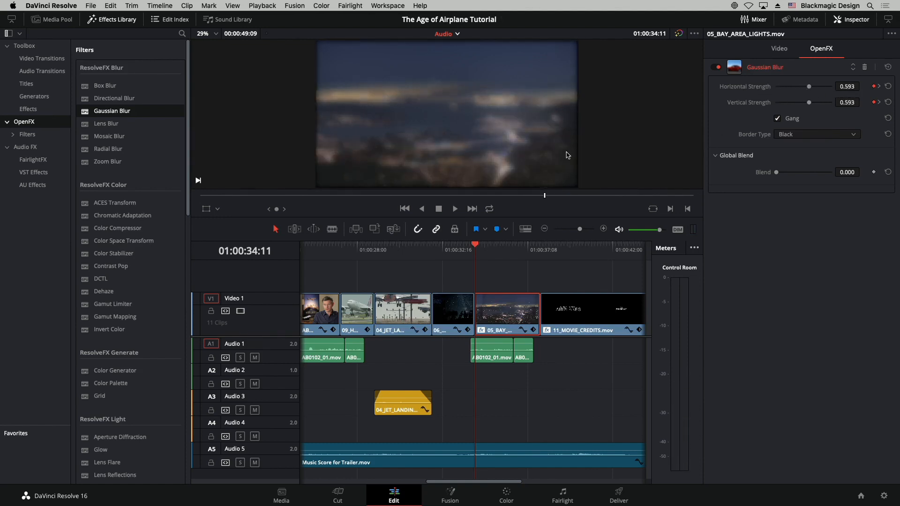
{"action": "left_click", "coordinate": [826, 136]}
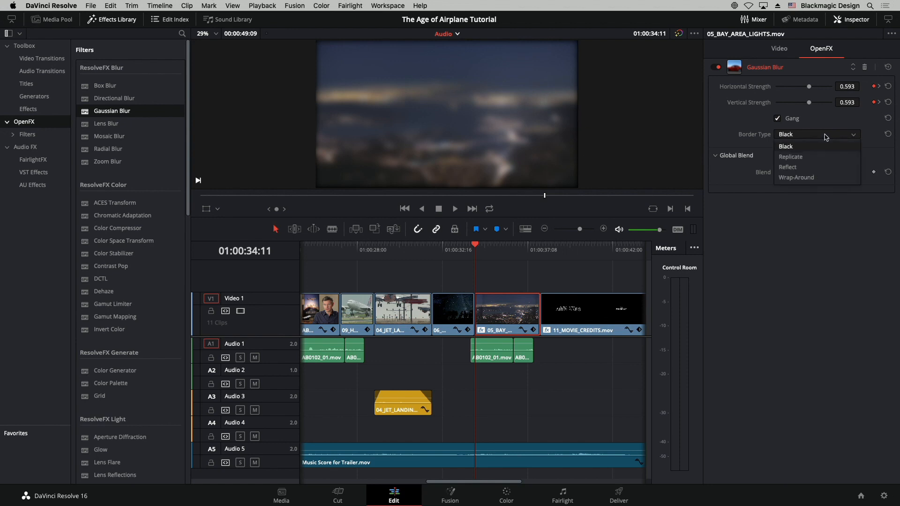
{"action": "left_click", "coordinate": [817, 157]}
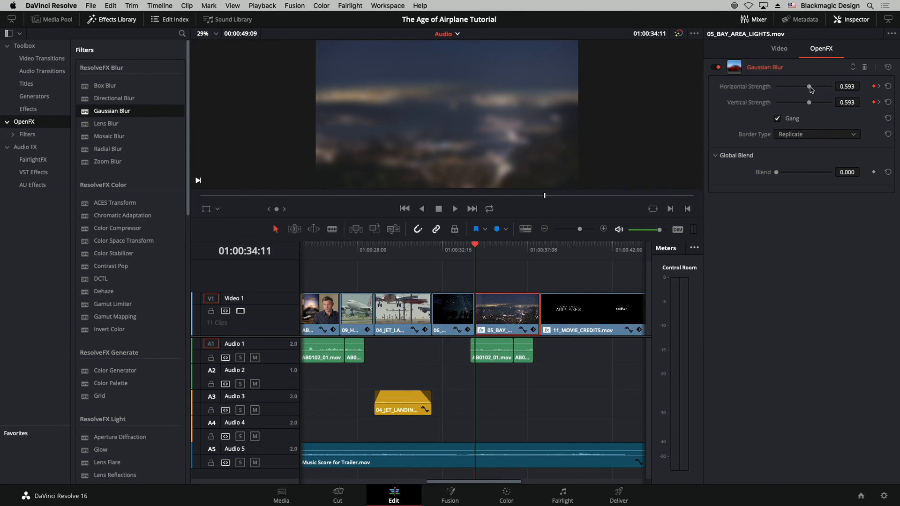
{"action": "left_click_drag", "start_coordinate": [810, 90], "coordinate": [759, 89]}
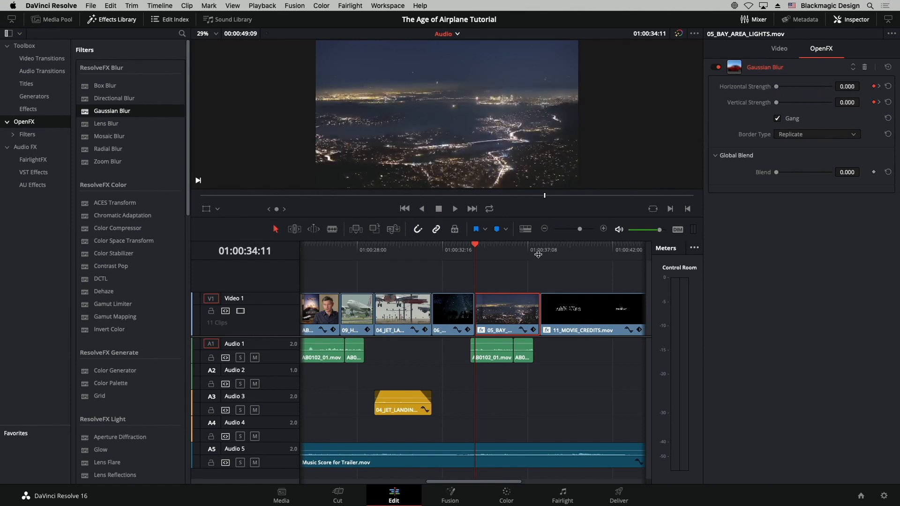
Play back the animated blur from the end of 06_MILKYWAY.mov into the movie credits, and close the Inspector
{"action": "left_click", "coordinate": [459, 257]}
{"action": "key", "text": "space"}
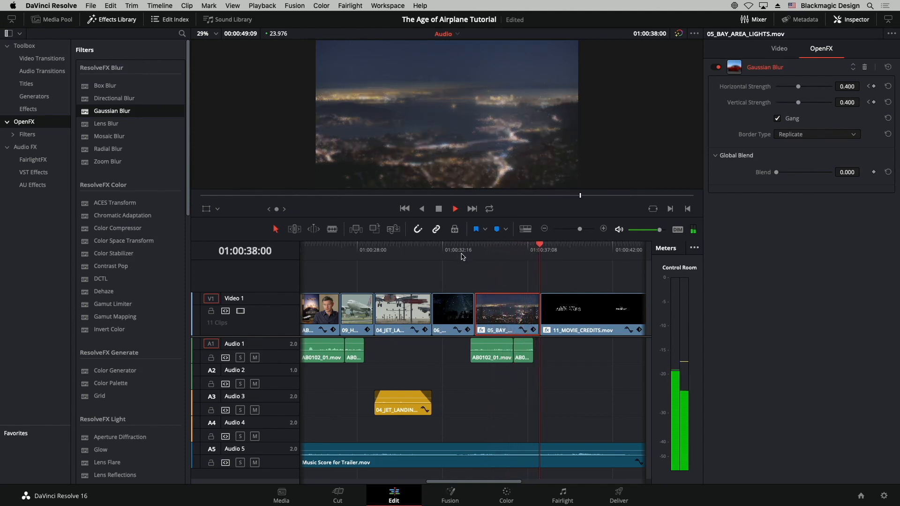
{"action": "key", "text": "space"}
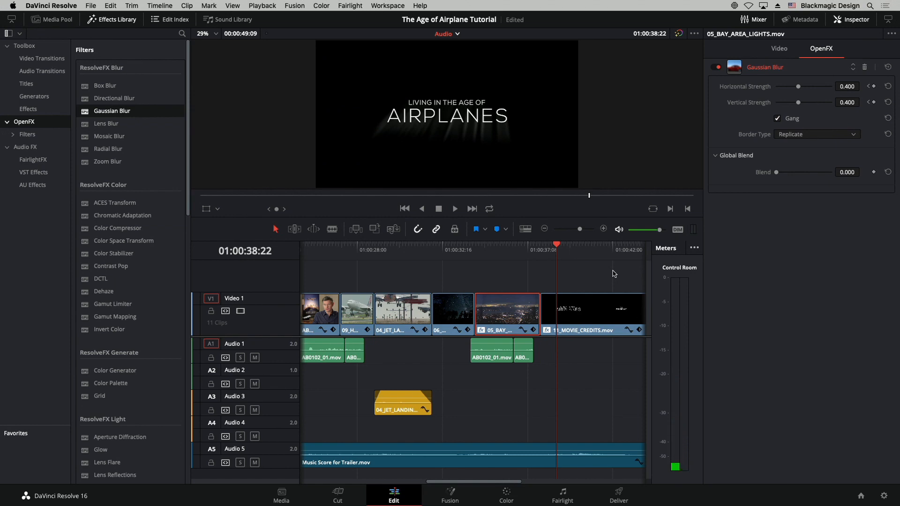
{"action": "left_click_drag", "start_coordinate": [547, 248], "coordinate": [457, 252]}
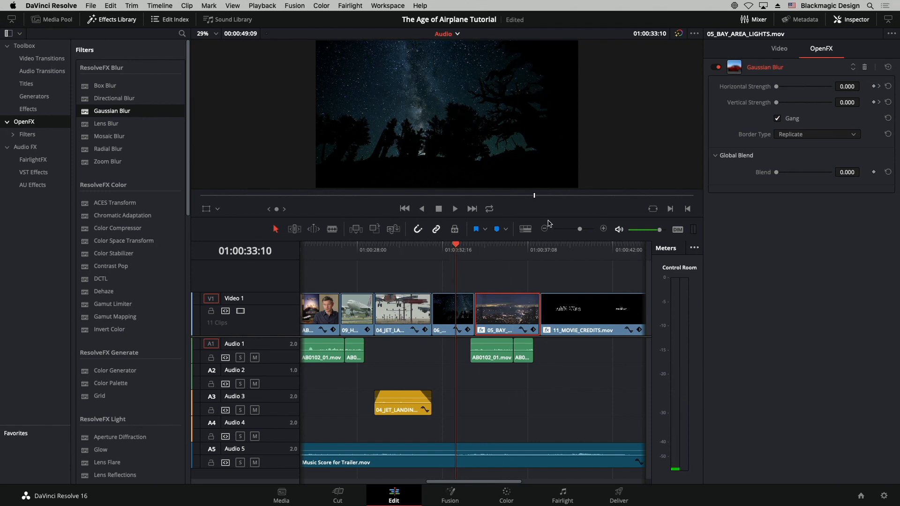
{"action": "left_click", "coordinate": [861, 22]}
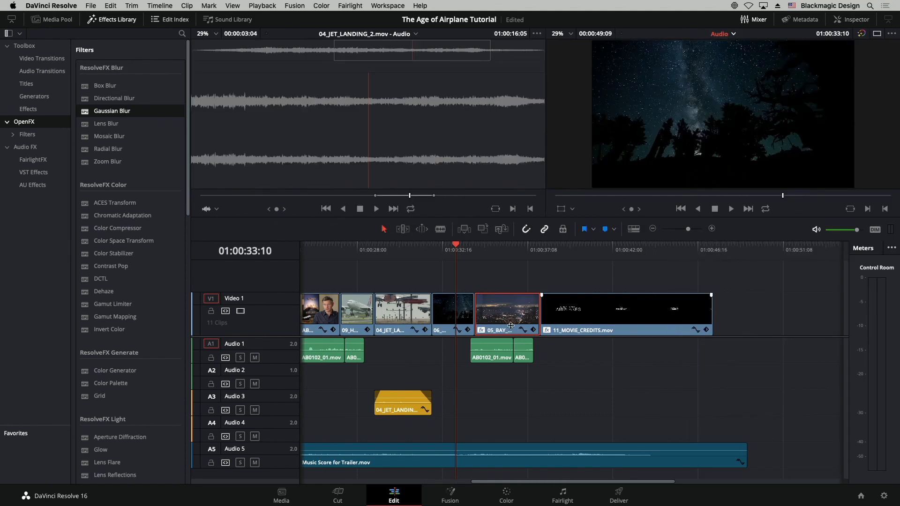
Zoom the timeline in around 06_MILKYWAY.mov, select the clip, and review its Transform settings in the Inspector
{"action": "mouse_move", "coordinate": [453, 254]}
{"action": "left_mouse_down"}
{"action": "mouse_move", "coordinate": [409, 254]}
{"action": "mouse_move", "coordinate": [453, 257]}
{"action": "left_mouse_up"}
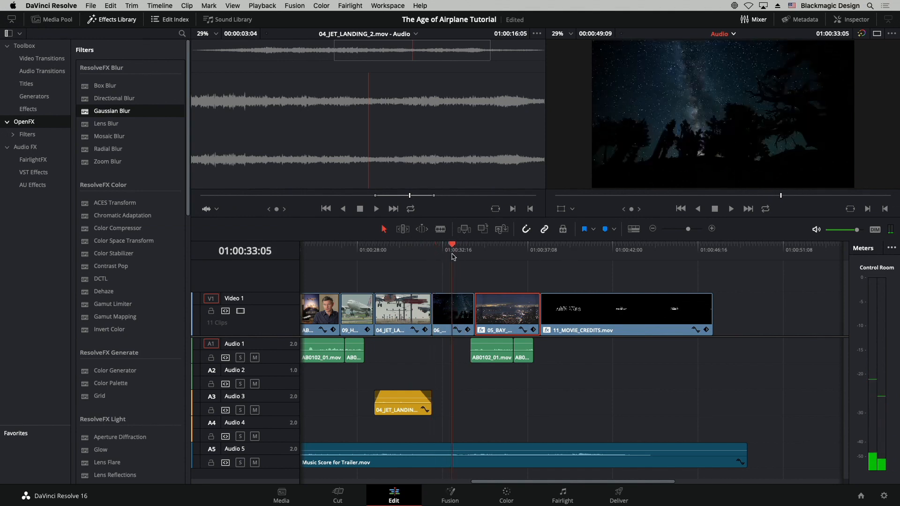
{"action": "left_click", "coordinate": [691, 229]}
{"action": "left_click_drag", "start_coordinate": [575, 250], "coordinate": [569, 250]}
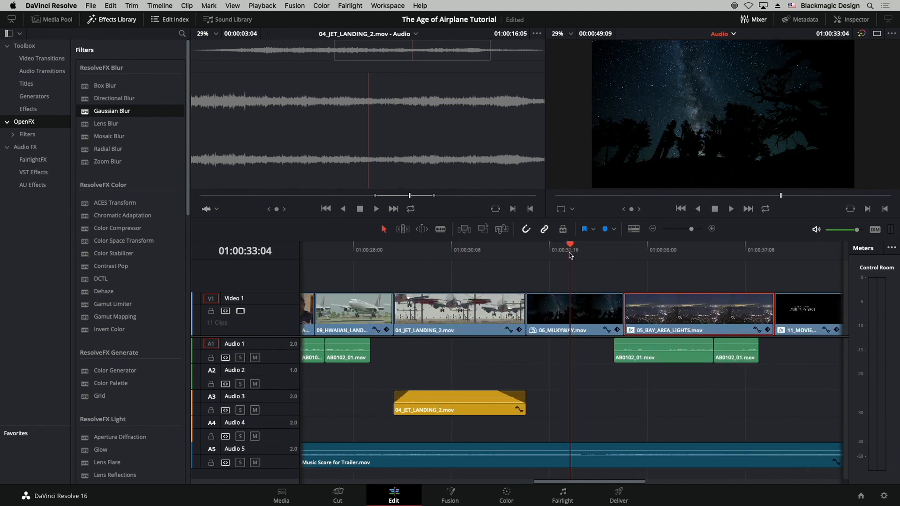
{"action": "left_click", "coordinate": [580, 305]}
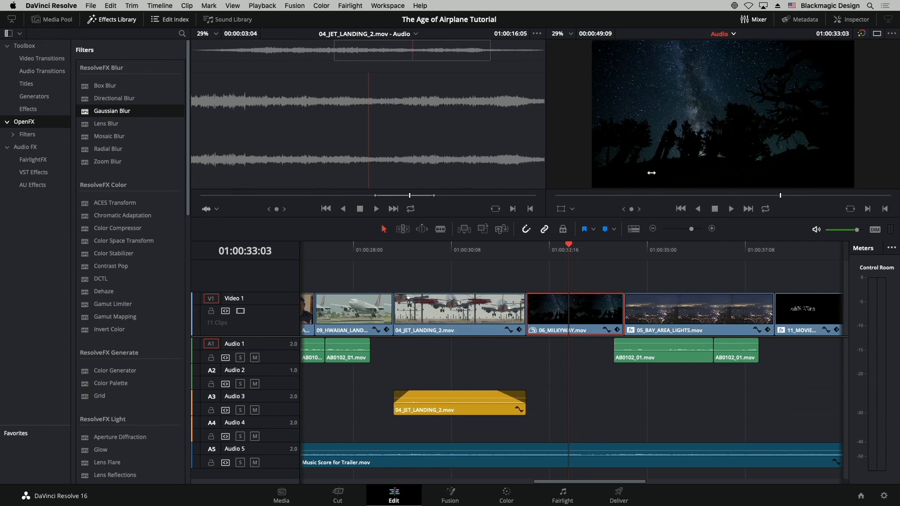
{"action": "left_click", "coordinate": [849, 22]}
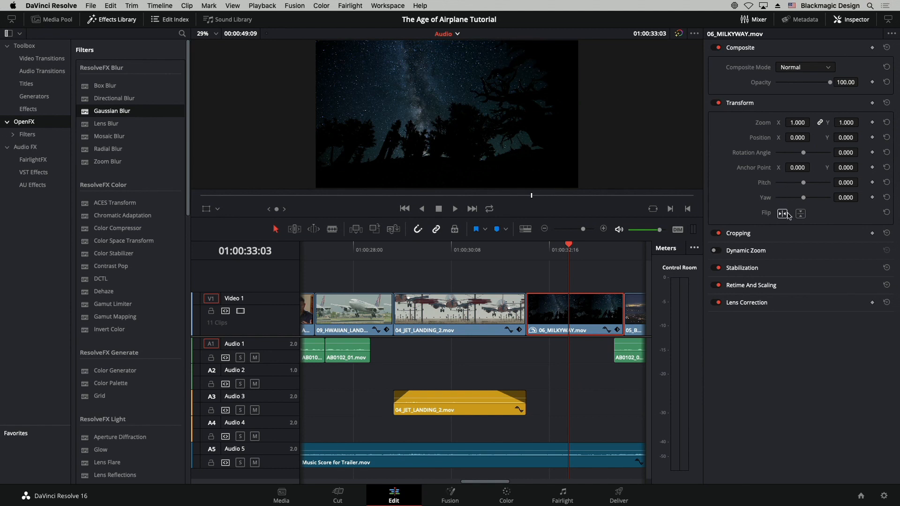
{"action": "left_click", "coordinate": [858, 21]}
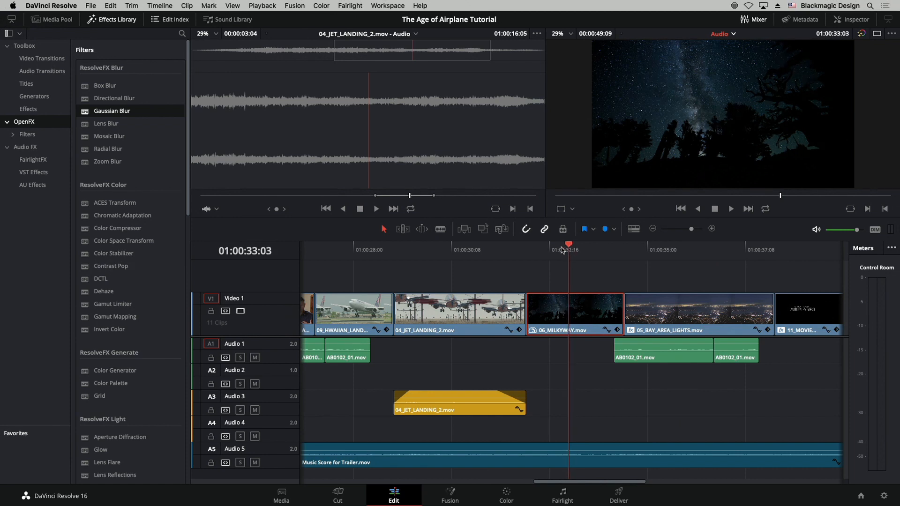
Turn on the on-screen Transform controls in the timeline viewer for the 06_MILKYWAY.mov clip
{"action": "left_click_drag", "start_coordinate": [571, 249], "coordinate": [552, 255]}
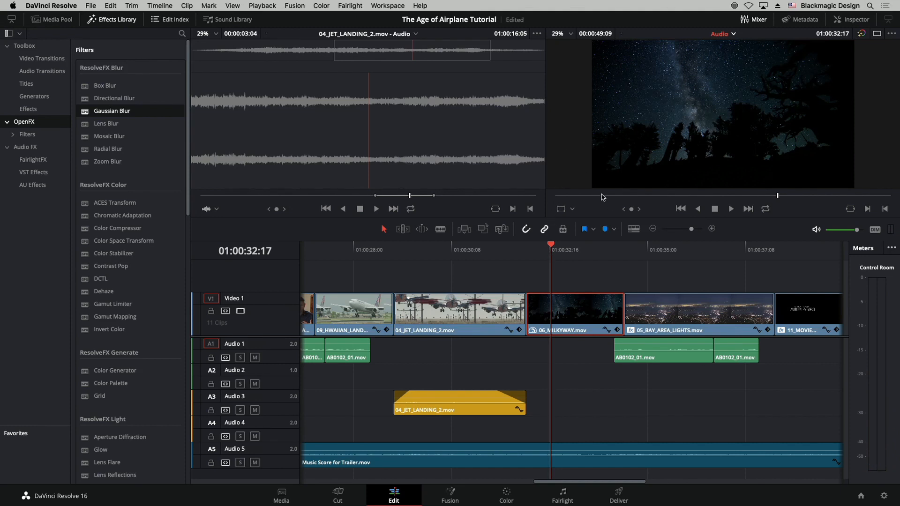
{"action": "left_click", "coordinate": [573, 210]}
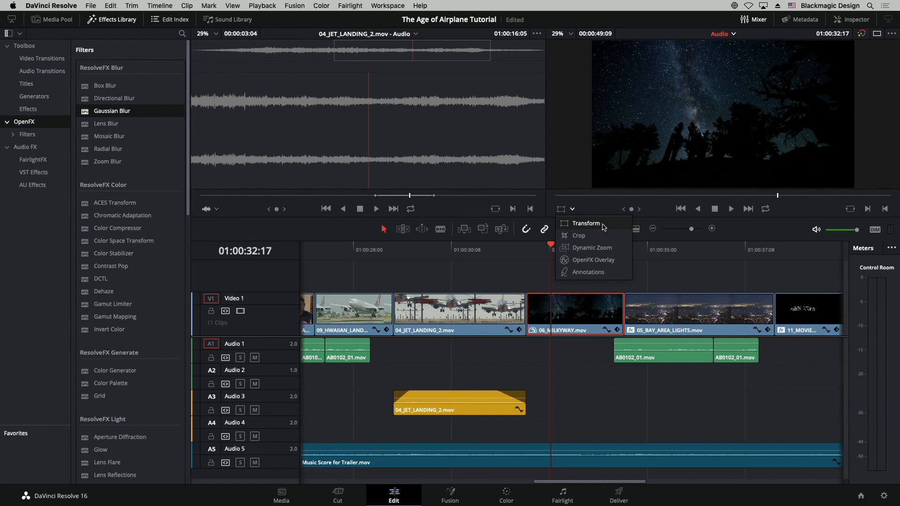
{"action": "left_click", "coordinate": [586, 223]}
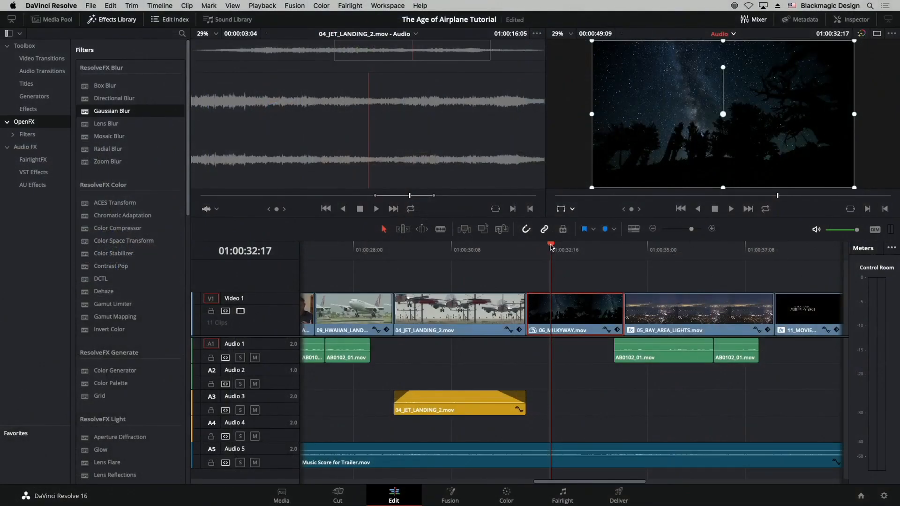
Keyframe all Transform parameters of 06_MILKYWAY.mov at its first frame and at 01:00:34:05, and enlarge the viewer image slightly
{"action": "left_click_drag", "start_coordinate": [550, 248], "coordinate": [540, 247]}
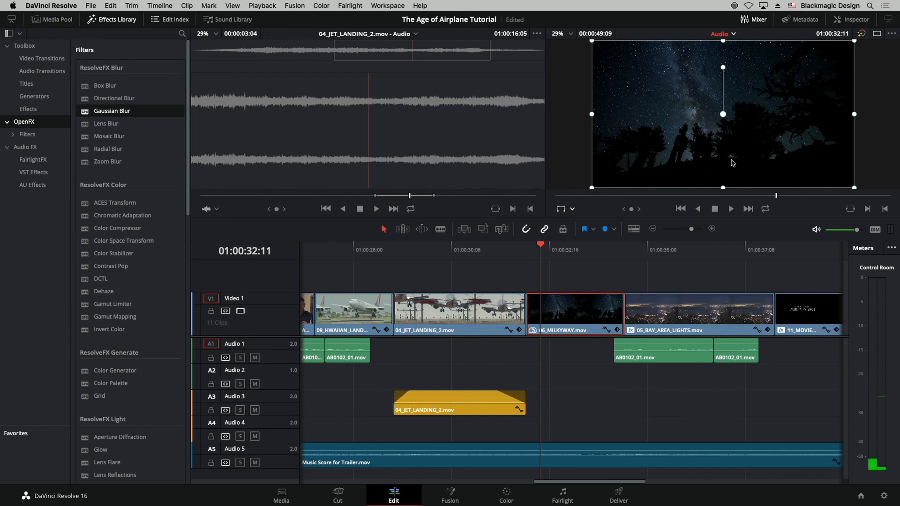
{"action": "left_click_drag", "start_coordinate": [541, 247], "coordinate": [527, 247]}
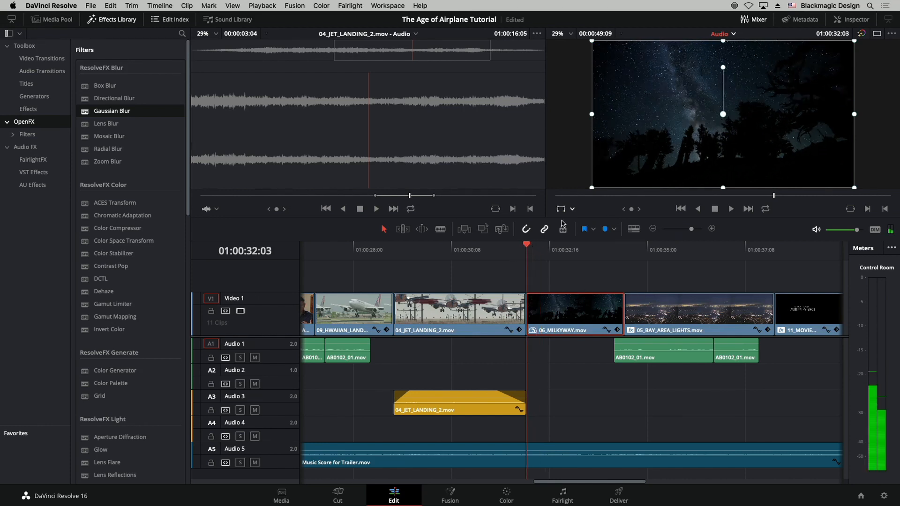
{"action": "left_click", "coordinate": [851, 21]}
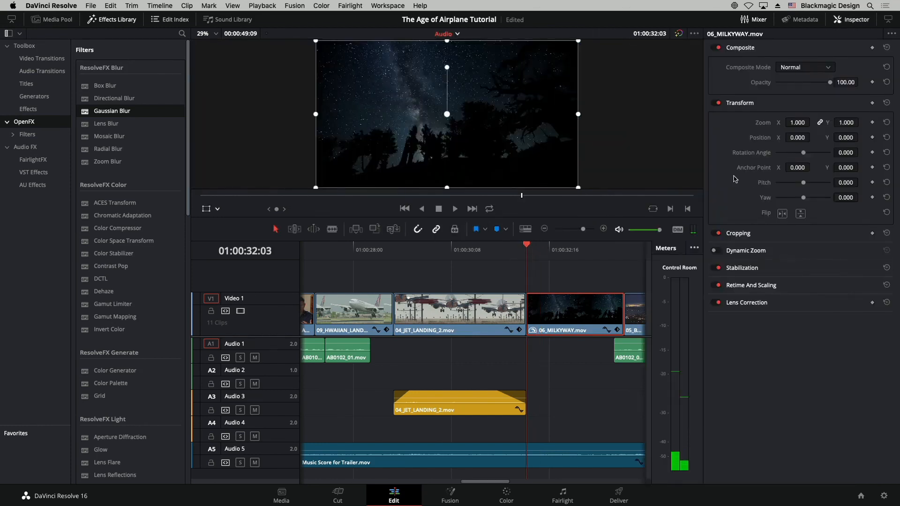
{"action": "left_click", "coordinate": [872, 103]}
{"action": "left_click_drag", "start_coordinate": [527, 248], "coordinate": [618, 247]}
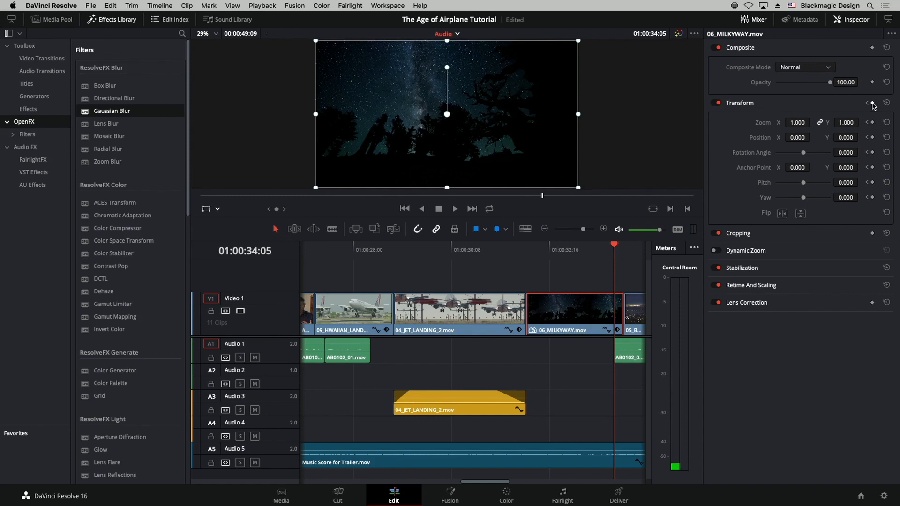
{"action": "scroll", "coordinate": [469, 136], "scroll_direction": "up", "scroll_amount": 1}
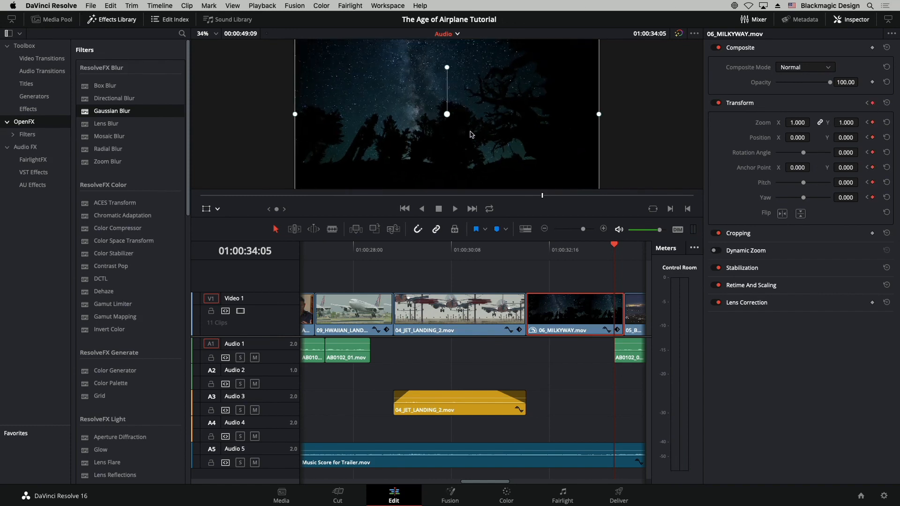
Scale 06_MILKYWAY.mov to about 1.3 at 01:00:34:05, shift it down and to the right, and open the end keyframe's interpolation options
{"action": "scroll", "coordinate": [497, 150], "scroll_direction": "down", "scroll_amount": 3}
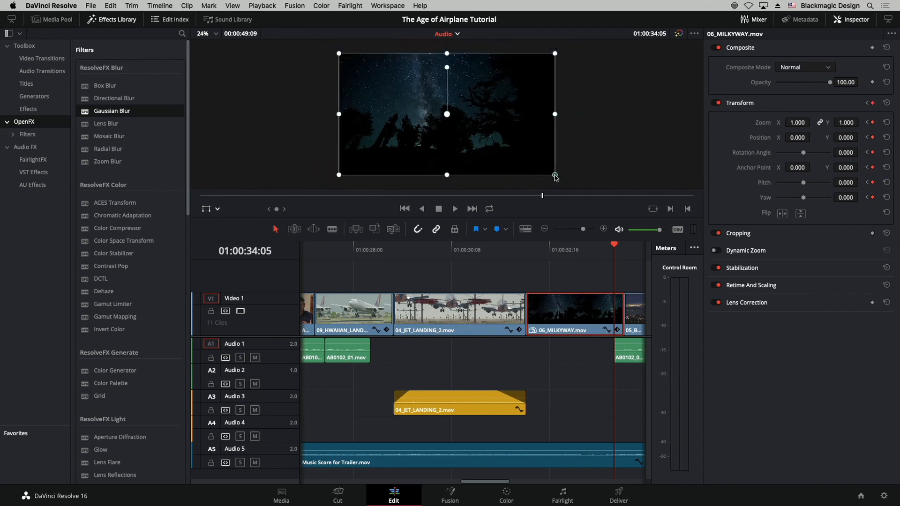
{"action": "left_click_drag", "start_coordinate": [555, 175], "coordinate": [588, 217]}
{"action": "left_click_drag", "start_coordinate": [484, 103], "coordinate": [501, 127]}
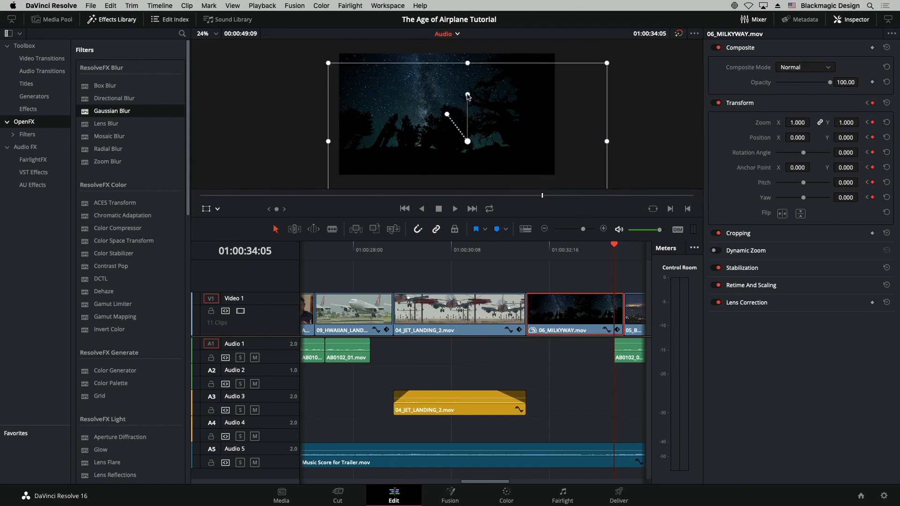
{"action": "right_click", "coordinate": [467, 141]}
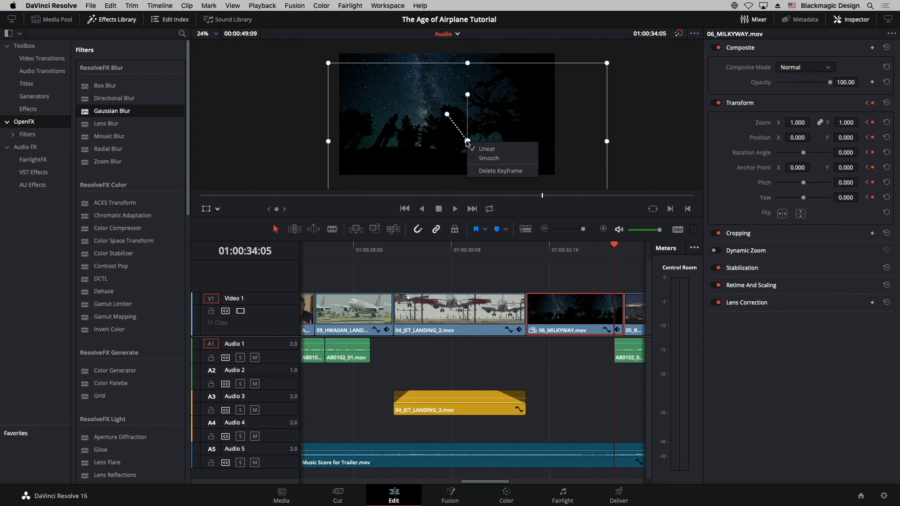
{"action": "left_click", "coordinate": [473, 155]}
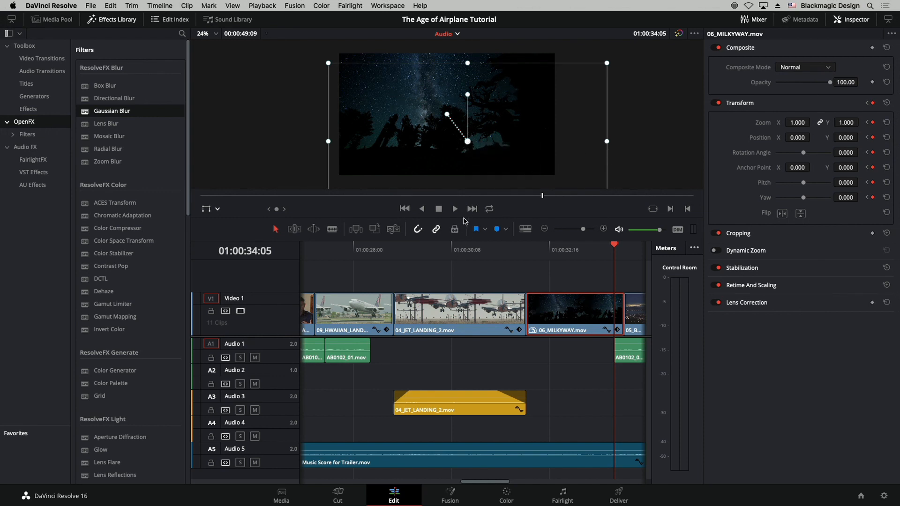
Make the timeline viewer taller and magnify the image to 67% around the clip's motion path
{"action": "left_click_drag", "start_coordinate": [463, 217], "coordinate": [463, 282]}
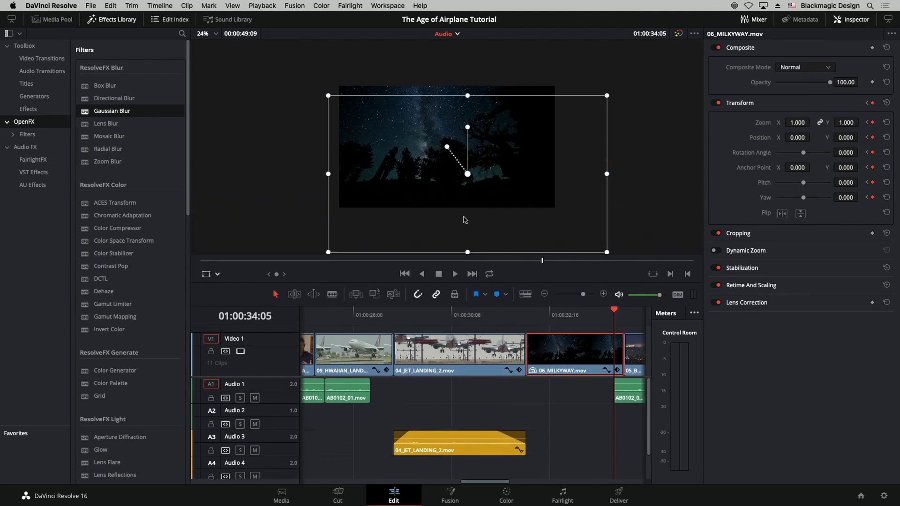
{"action": "scroll", "coordinate": [468, 192], "scroll_direction": "up", "scroll_amount": 6}
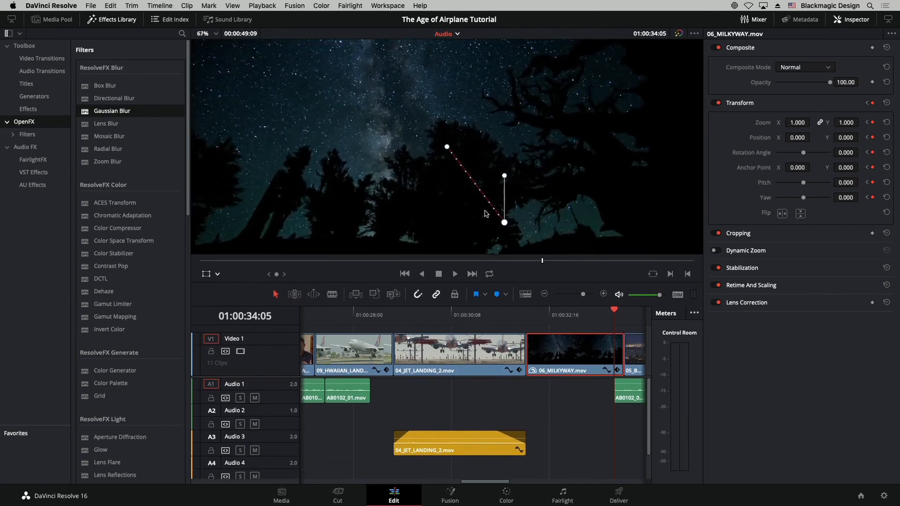
{"action": "scroll", "coordinate": [481, 144], "scroll_direction": "up", "scroll_amount": 2}
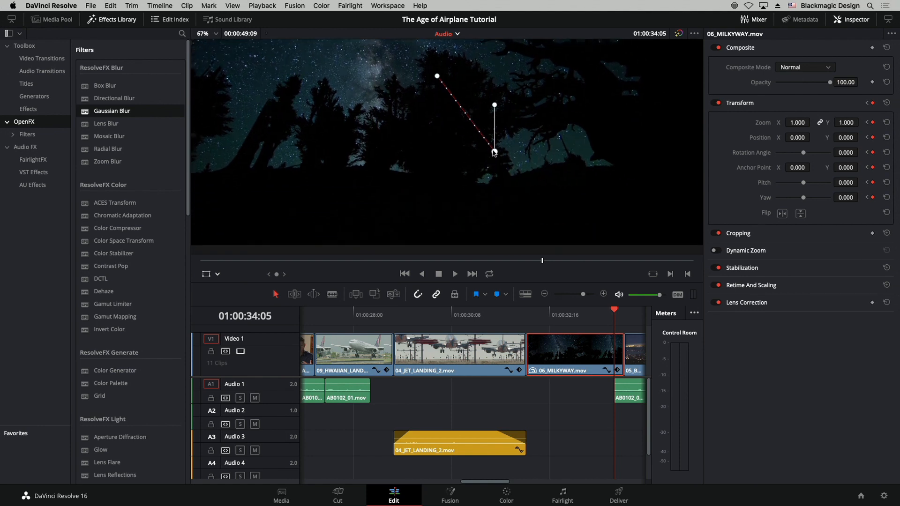
Go back one frame from 01:00:34:05, reposition the clip image for an extra motion path point, and rotate it clockwise
{"action": "key", "text": "Left"}
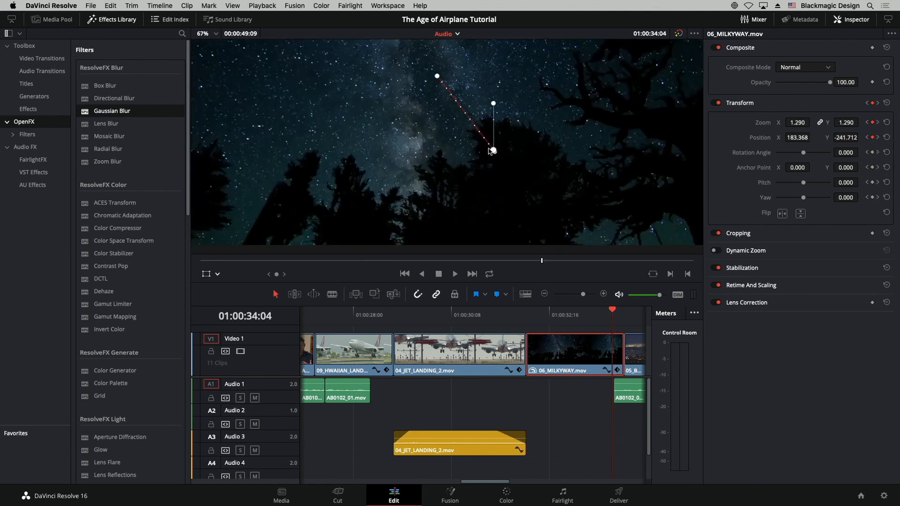
{"action": "left_click_drag", "start_coordinate": [496, 158], "coordinate": [473, 171]}
{"action": "left_click_drag", "start_coordinate": [460, 157], "coordinate": [464, 180]}
{"action": "left_click_drag", "start_coordinate": [467, 148], "coordinate": [490, 167]}
{"action": "scroll", "coordinate": [489, 164], "scroll_direction": "down", "scroll_amount": 4}
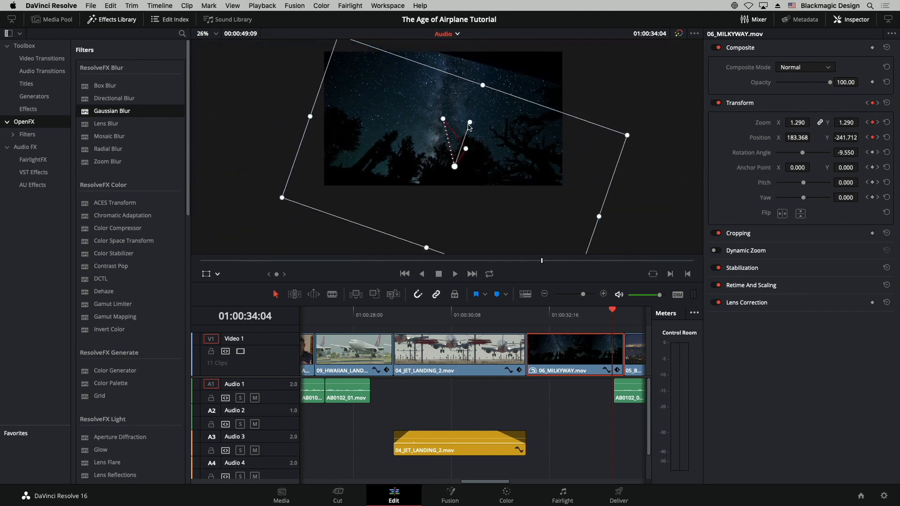
Rotate the clip image back to nearly level and move it up and to the right along the motion path
{"action": "left_click_drag", "start_coordinate": [468, 124], "coordinate": [456, 117]}
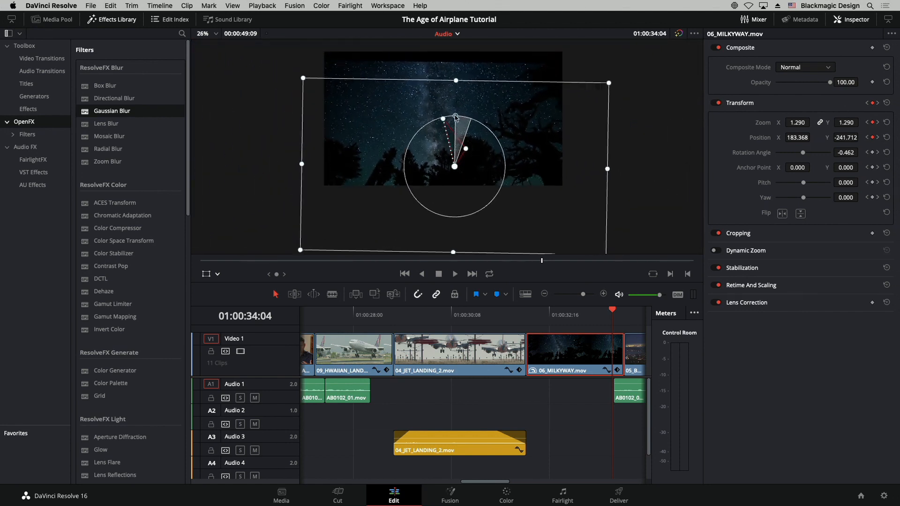
{"action": "left_click_drag", "start_coordinate": [511, 164], "coordinate": [513, 124]}
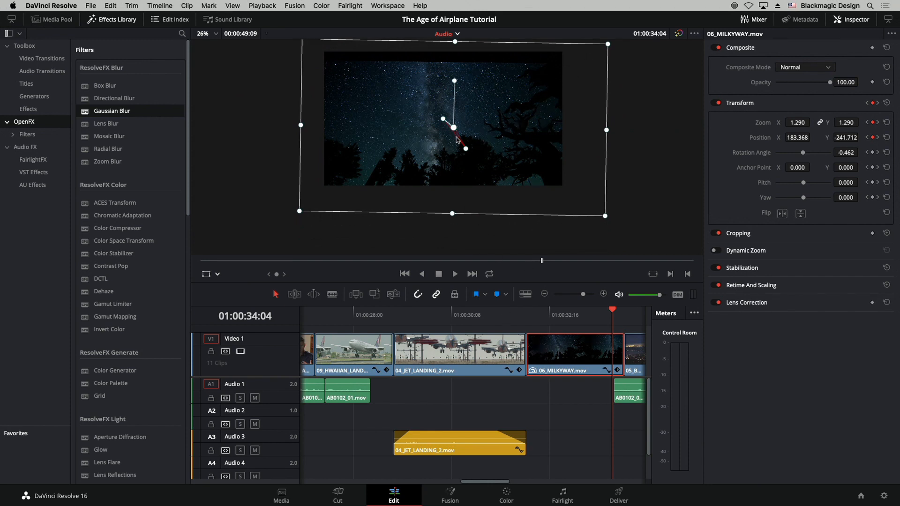
{"action": "mouse_move", "coordinate": [456, 134]}
{"action": "left_mouse_down"}
{"action": "mouse_move", "coordinate": [458, 125]}
{"action": "mouse_move", "coordinate": [473, 129]}
{"action": "left_mouse_up"}
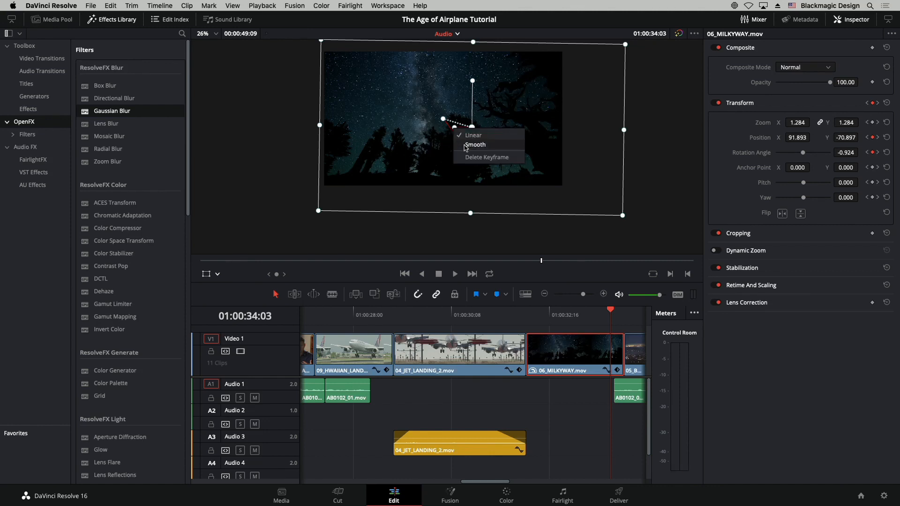
Set the middle motion path keyframe to Smooth, play the clip's animation briefly, and return to 01:00:33:02
{"action": "right_click", "coordinate": [454, 128]}
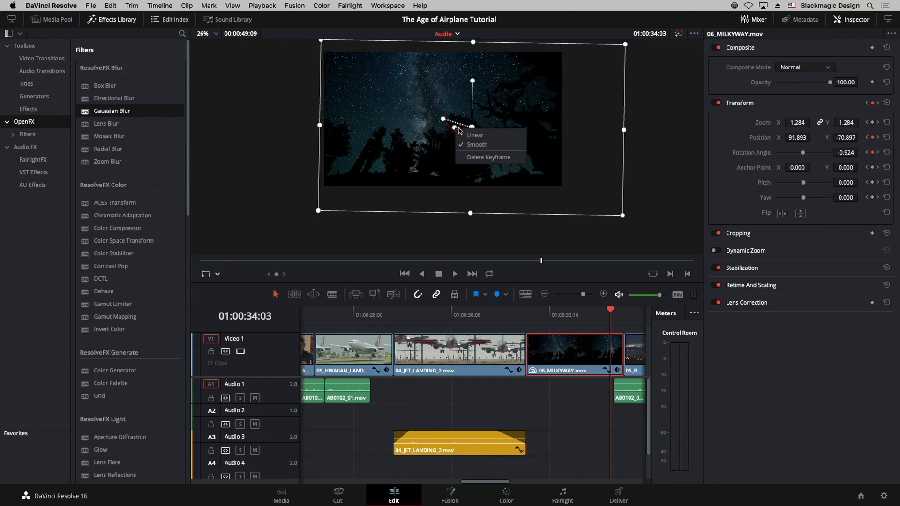
{"action": "key", "text": "space"}
{"action": "key", "text": "space"}
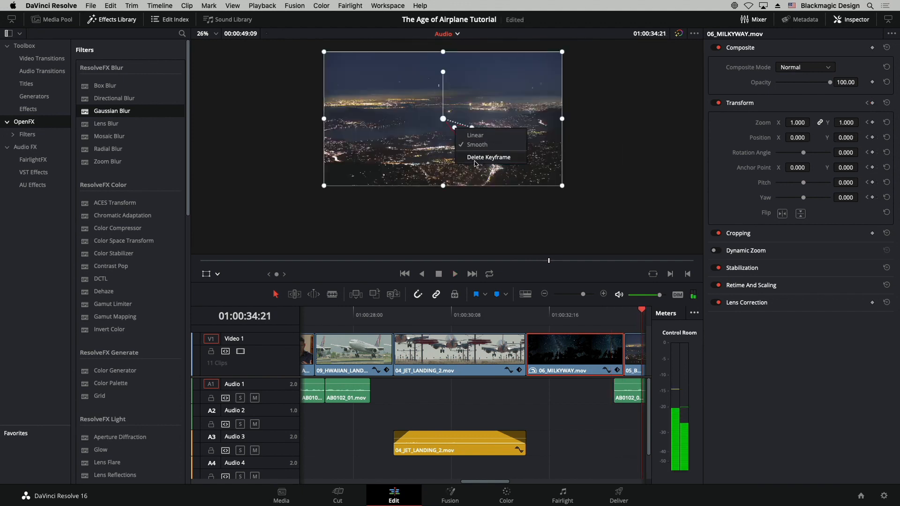
{"action": "left_click", "coordinate": [567, 317]}
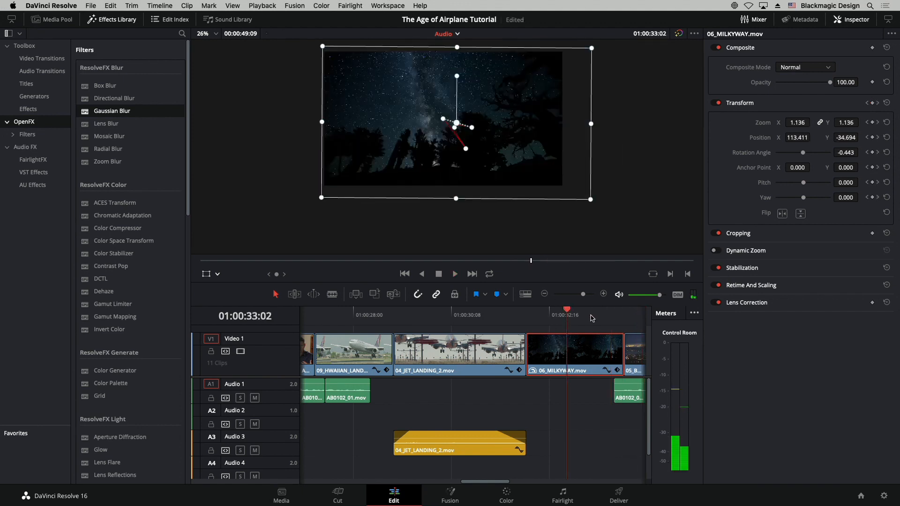
Delete the middle motion path keyframe and set the lowest one to Smooth, checking the curved path up close
{"action": "right_click", "coordinate": [454, 129]}
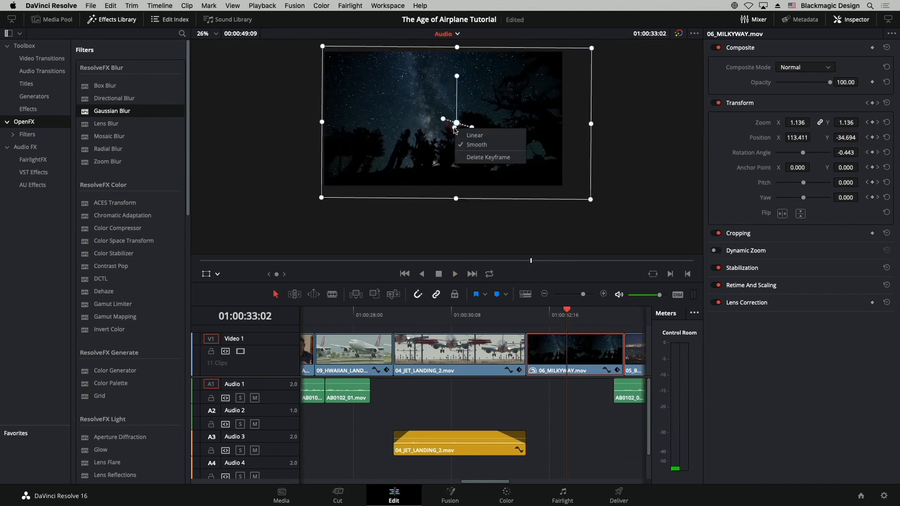
{"action": "left_click", "coordinate": [472, 159]}
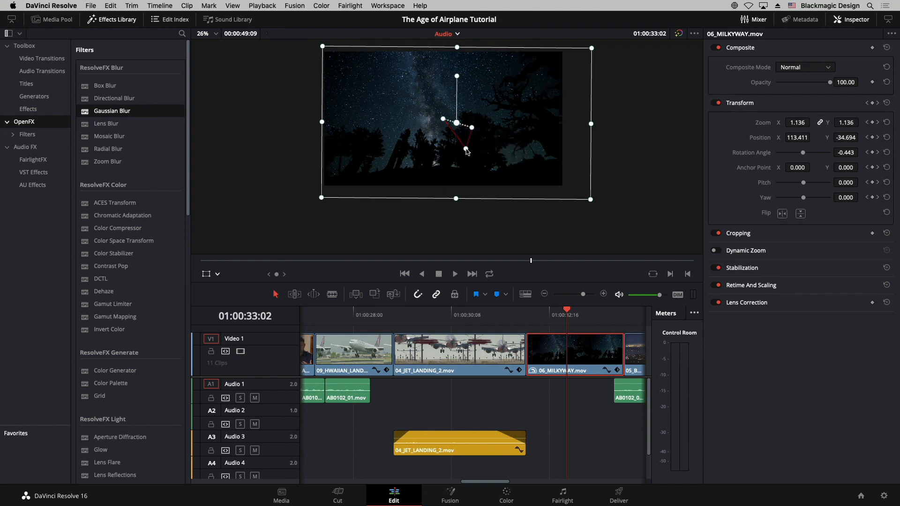
{"action": "key", "text": "]"}
{"action": "right_click", "coordinate": [467, 149]}
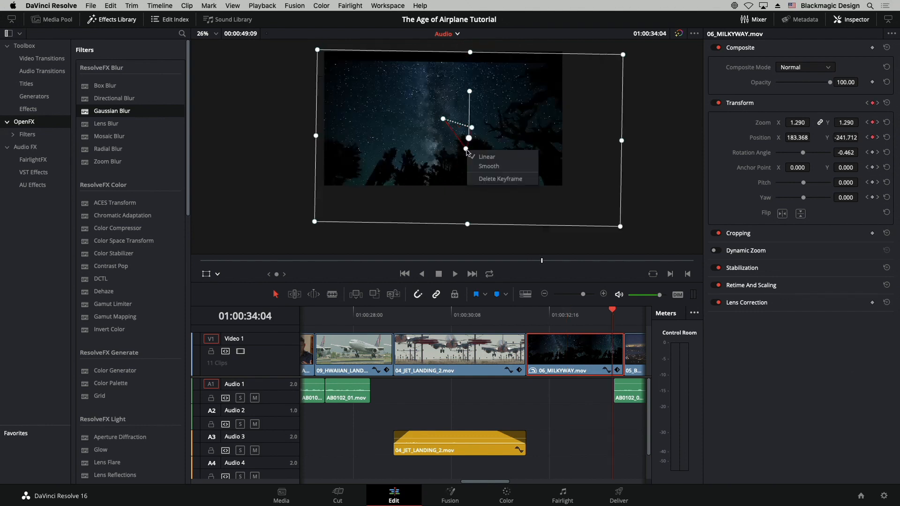
{"action": "left_click", "coordinate": [485, 166]}
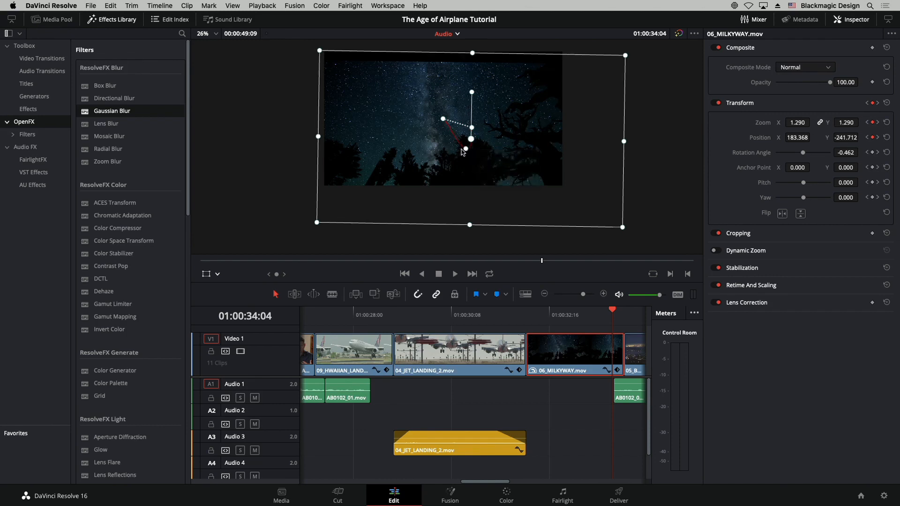
{"action": "scroll", "coordinate": [468, 156], "scroll_direction": "up", "scroll_amount": 4}
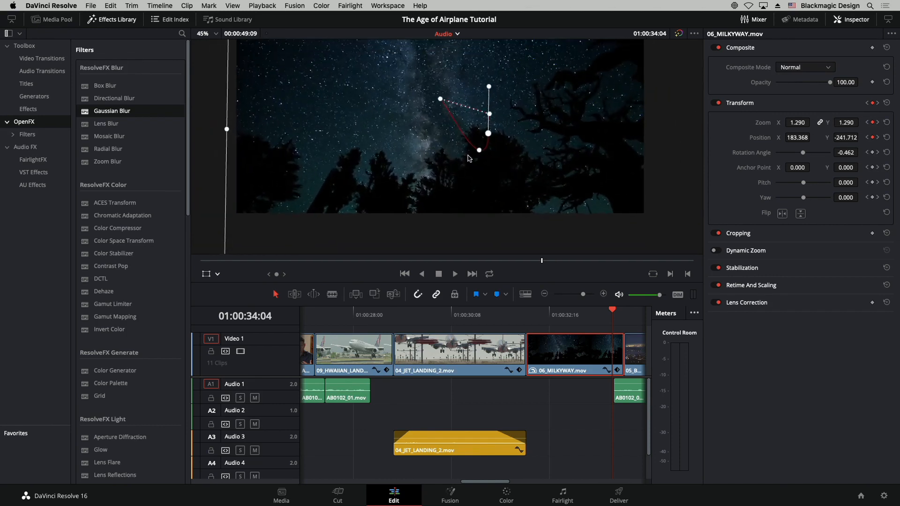
{"action": "scroll", "coordinate": [471, 156], "scroll_direction": "down", "scroll_amount": 4}
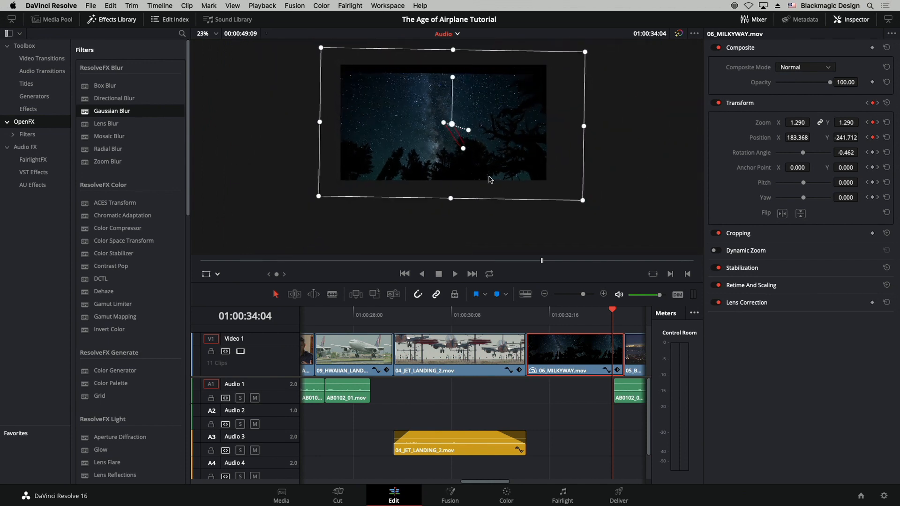
{"action": "key", "text": "Left"}
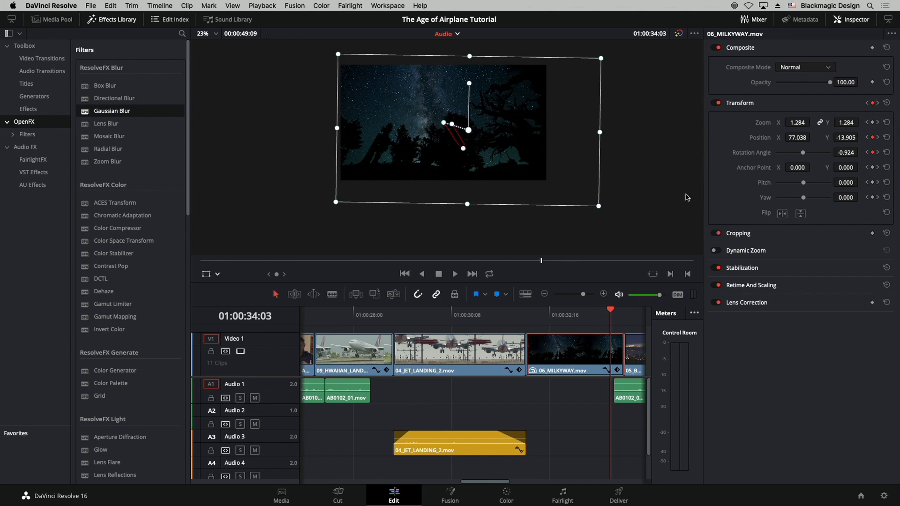
Reset the Transform settings of 06_MILKYWAY.mov and keyframe all of them at its first frame and at 01:00:34:05
{"action": "left_click", "coordinate": [886, 104]}
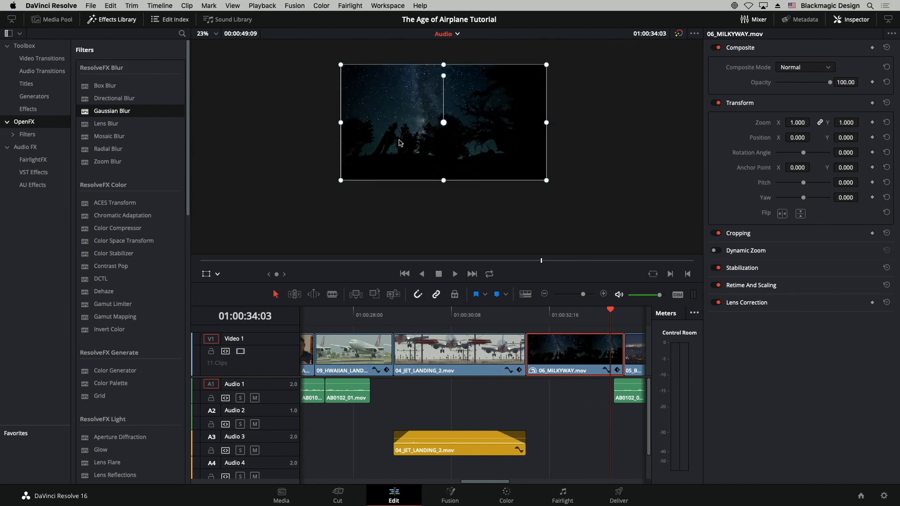
{"action": "left_click", "coordinate": [526, 312]}
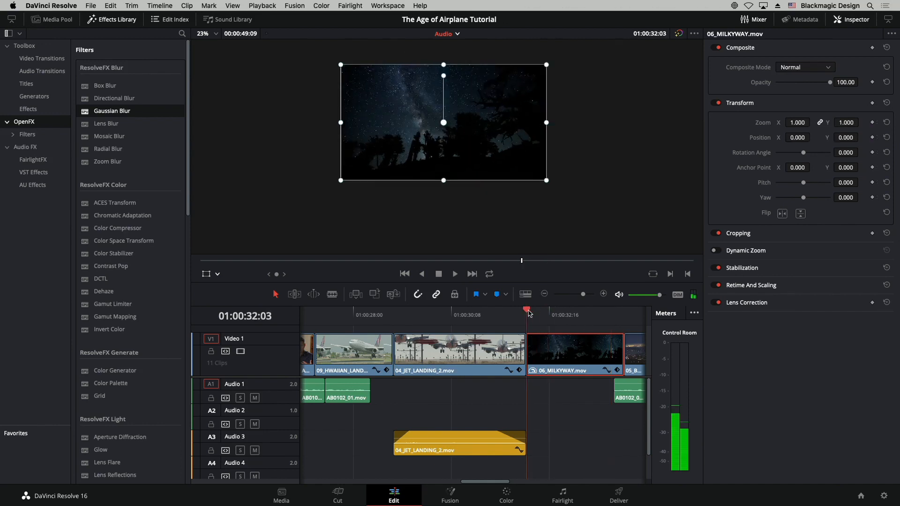
{"action": "left_click", "coordinate": [872, 103]}
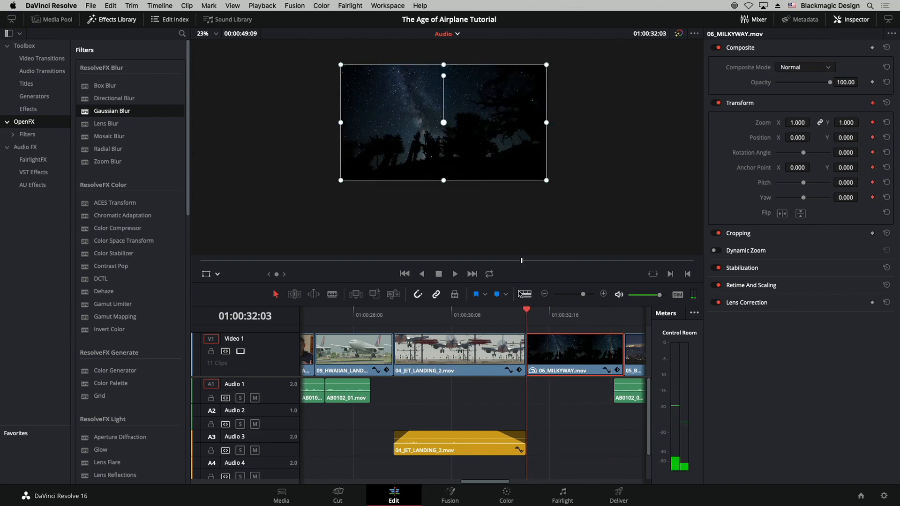
{"action": "left_click", "coordinate": [615, 313]}
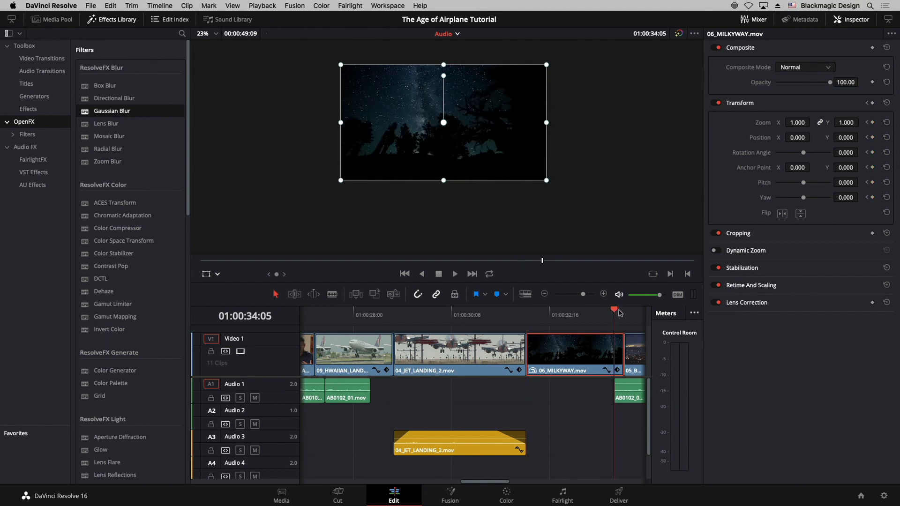
{"action": "left_click", "coordinate": [873, 103]}
Scale the clip image to about 1.38 at the end keyframe, shift it down and to the right, and play the animation
{"action": "left_click_drag", "start_coordinate": [546, 182], "coordinate": [586, 205]}
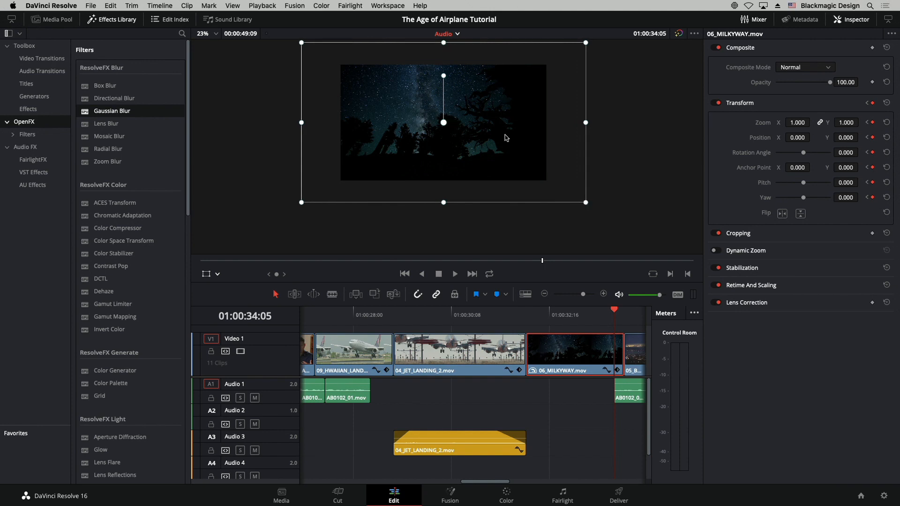
{"action": "left_click_drag", "start_coordinate": [484, 140], "coordinate": [506, 151]}
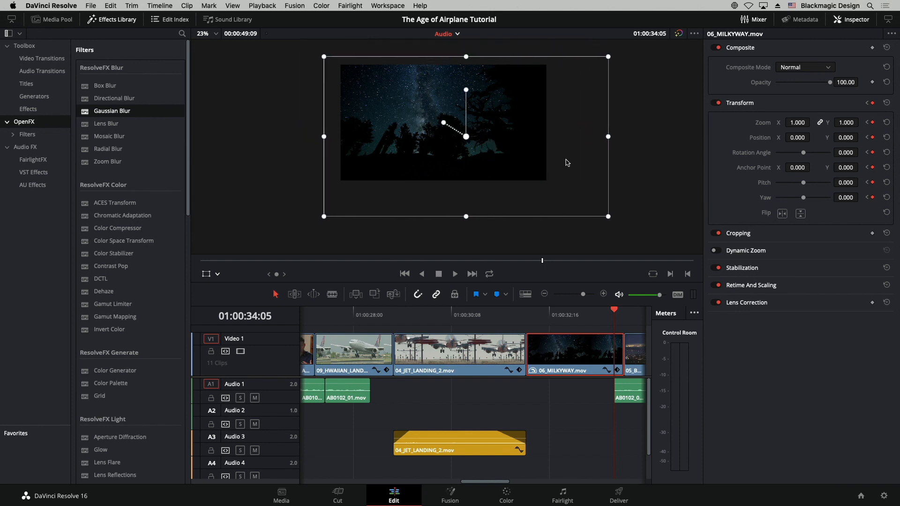
{"action": "left_click_drag", "start_coordinate": [614, 310], "coordinate": [514, 313]}
{"action": "key", "text": "space"}
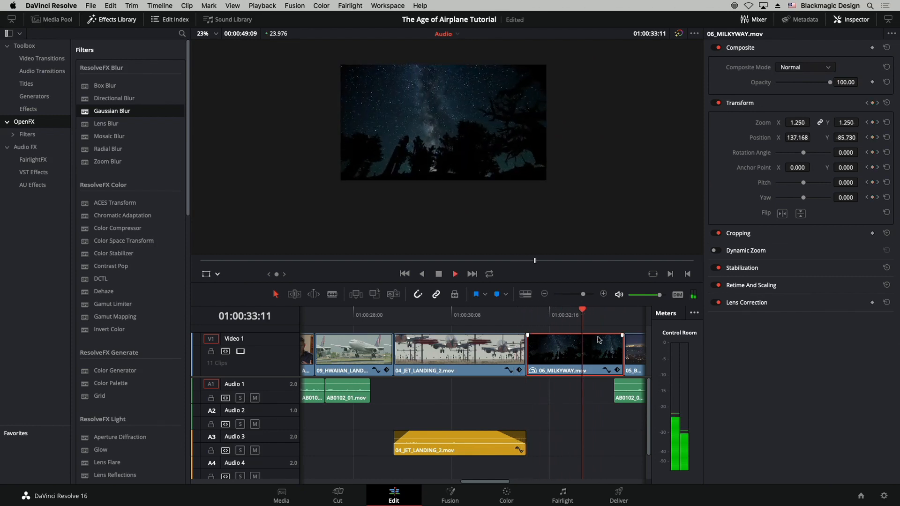
{"action": "key", "text": "space"}
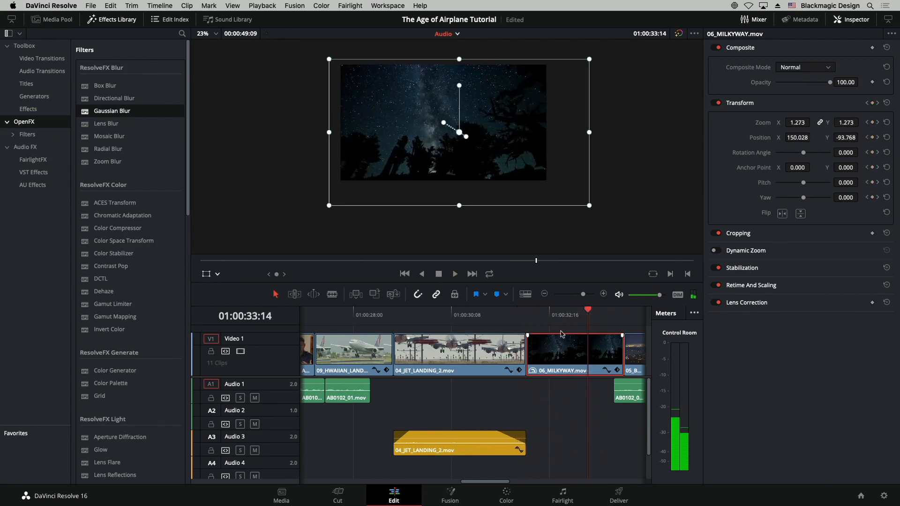
Set the end keyframe of the new motion path to Smooth and scrub back through the clip to 01:00:32:11
{"action": "left_click", "coordinate": [466, 137]}
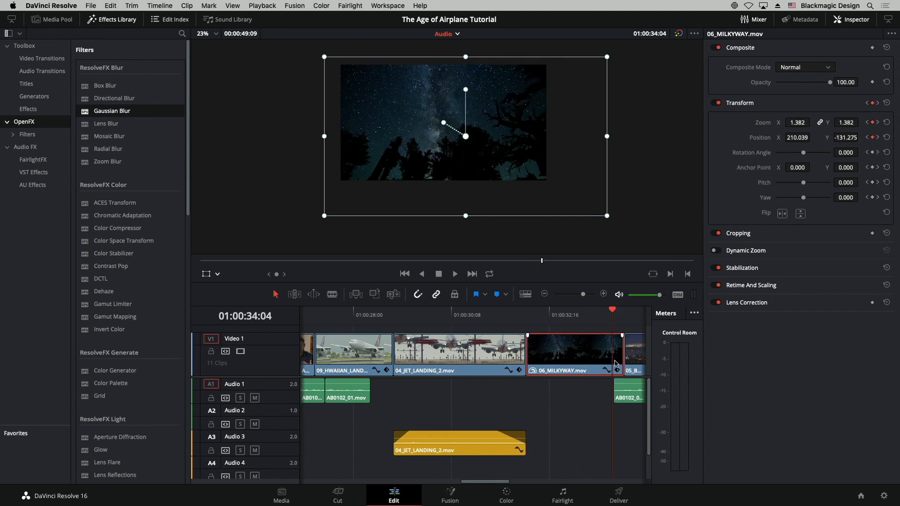
{"action": "left_click_drag", "start_coordinate": [583, 317], "coordinate": [559, 315]}
{"action": "right_click", "coordinate": [465, 136]}
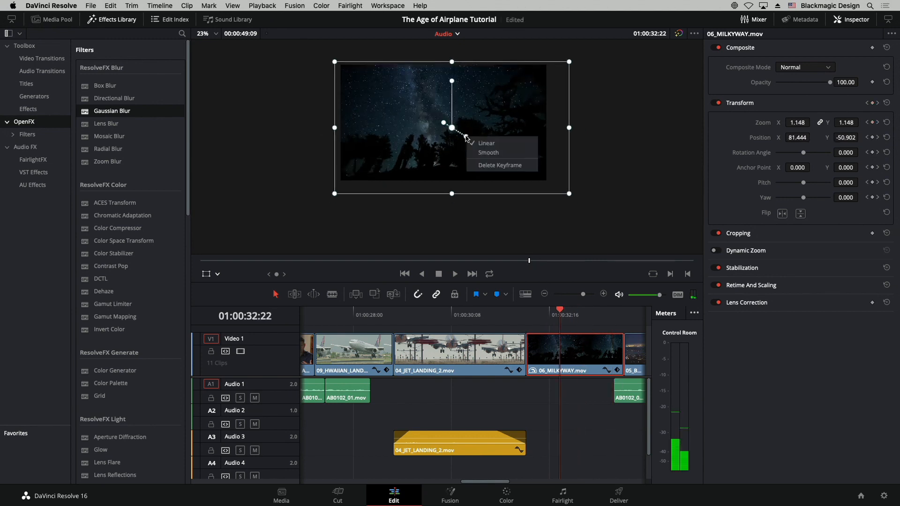
{"action": "left_click", "coordinate": [487, 152]}
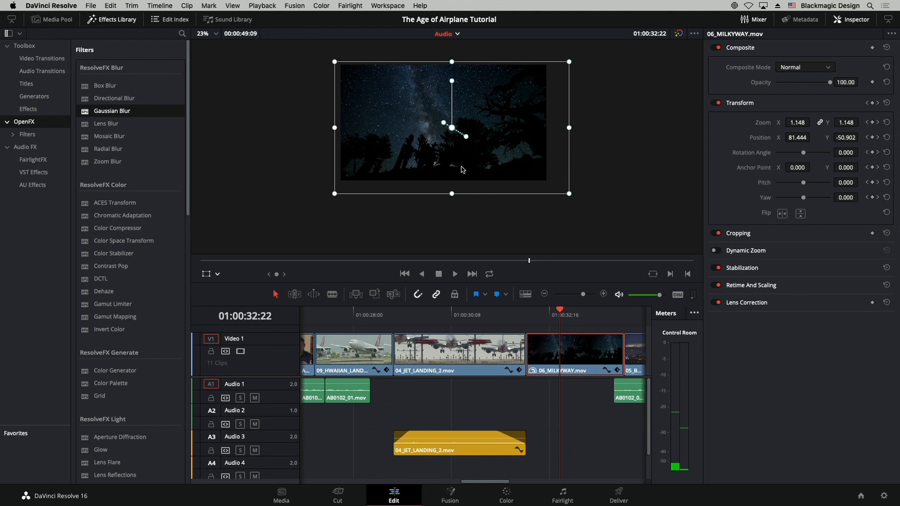
{"action": "left_click", "coordinate": [465, 137]}
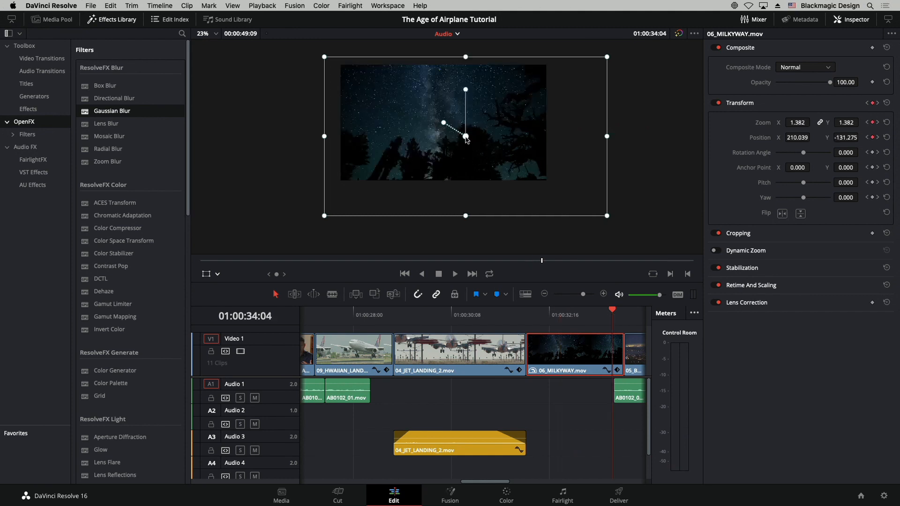
{"action": "left_click_drag", "start_coordinate": [558, 319], "coordinate": [543, 319]}
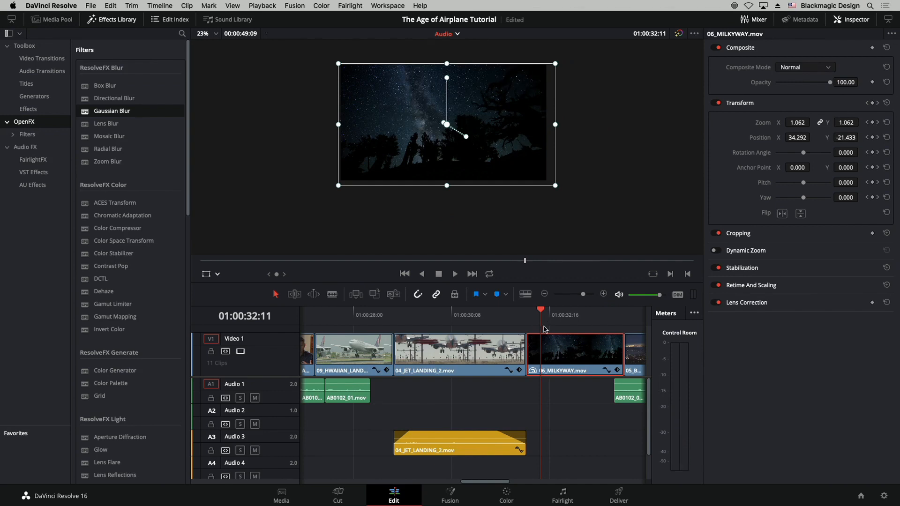
Scrub through 06_MILKYWAY.mov to 01:00:33:19, hiding the Transform overlay to review the animated push-in
{"action": "left_click_drag", "start_coordinate": [521, 319], "coordinate": [549, 315]}
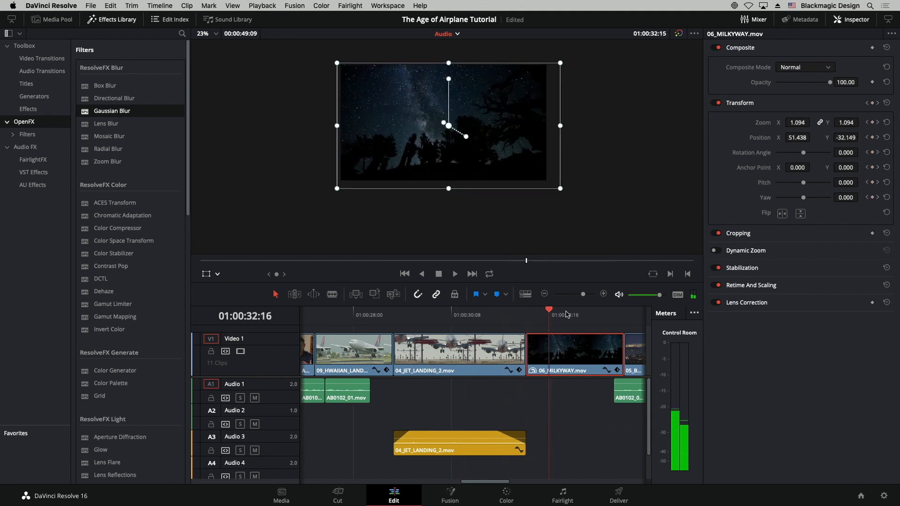
{"action": "left_click", "coordinate": [207, 274]}
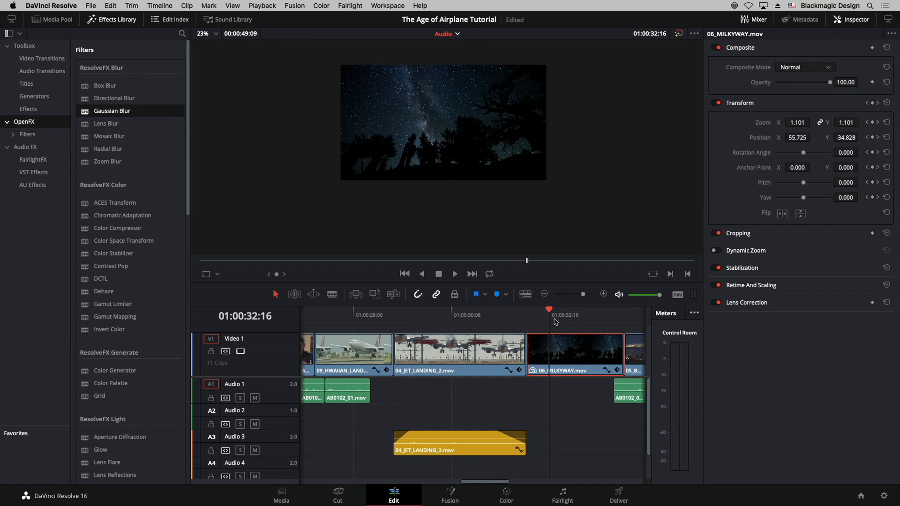
{"action": "left_click_drag", "start_coordinate": [548, 319], "coordinate": [595, 321]}
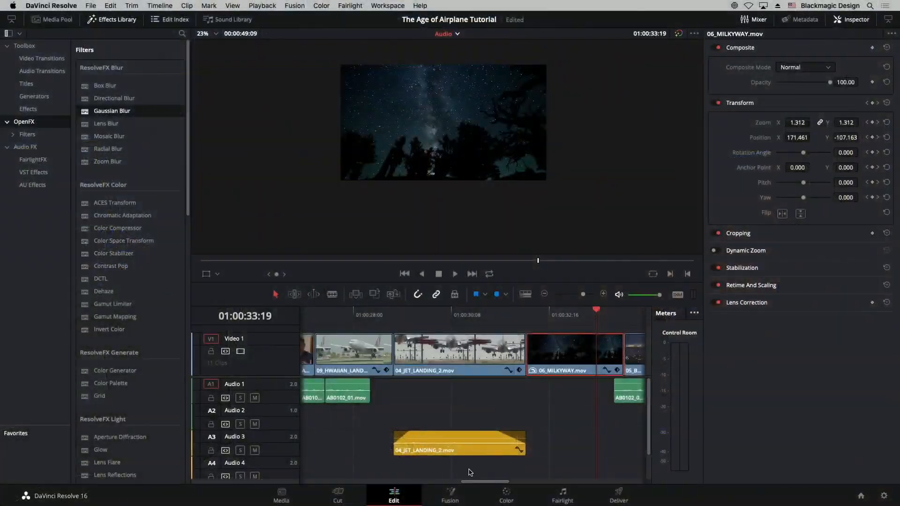
Select AA0113_01.mov at the beginning of the timeline and show the Dynamic Zoom overlay for it
{"action": "left_click_drag", "start_coordinate": [492, 482], "coordinate": [311, 487]}
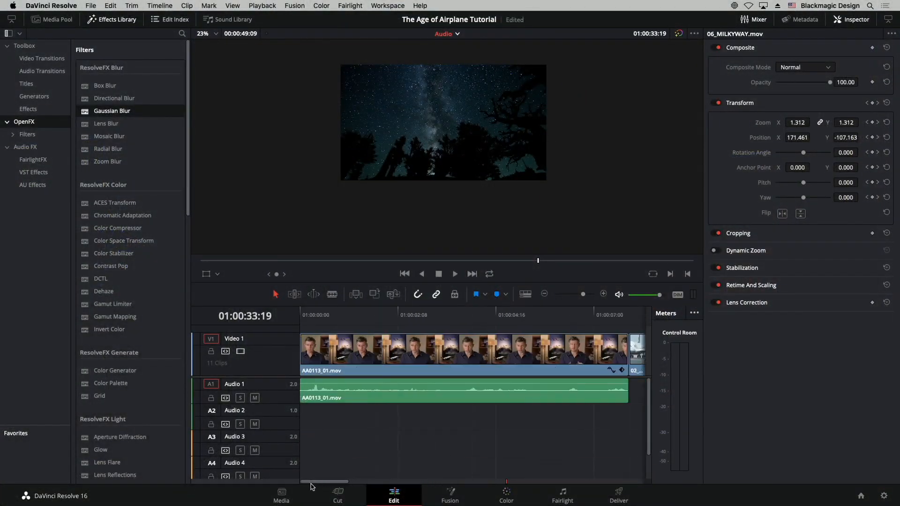
{"action": "left_click", "coordinate": [341, 313]}
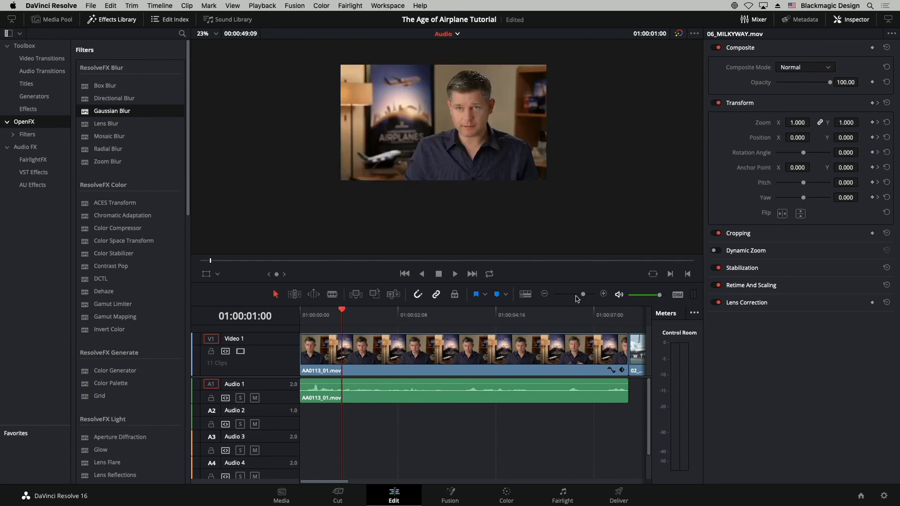
{"action": "left_click", "coordinate": [546, 296]}
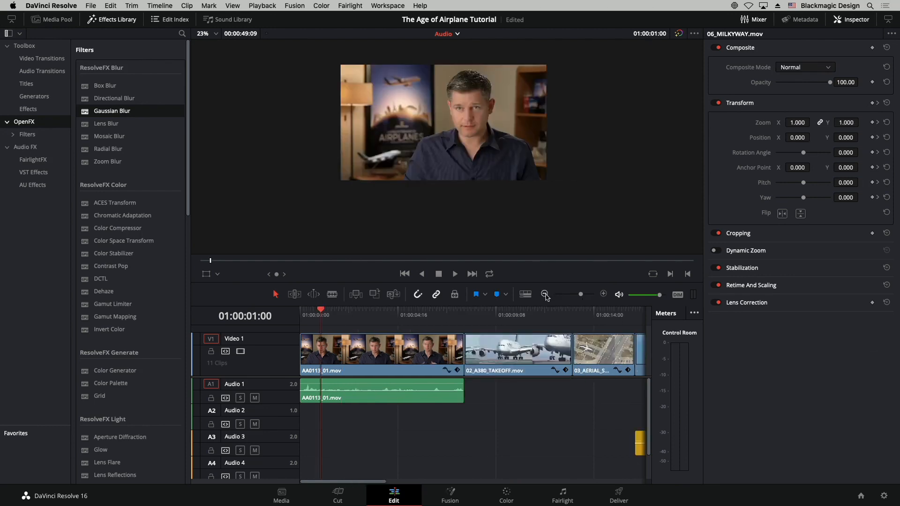
{"action": "left_click", "coordinate": [382, 359]}
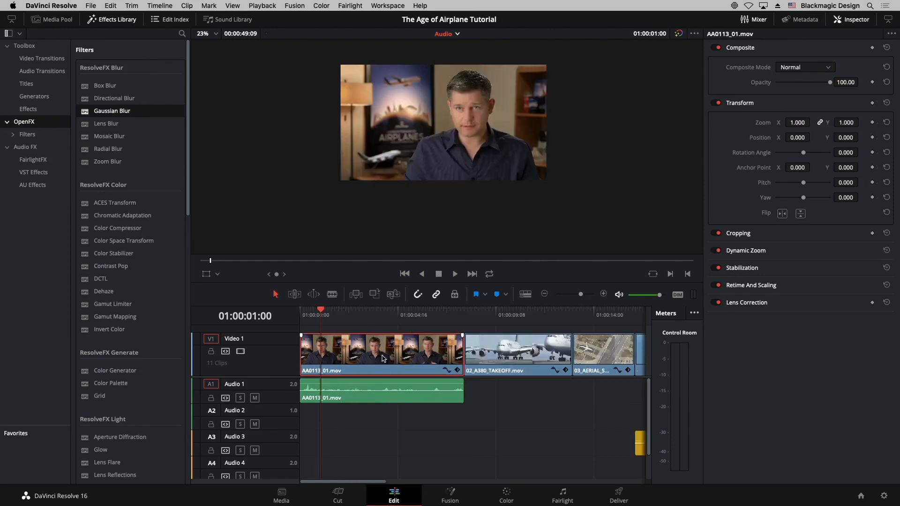
{"action": "left_click", "coordinate": [217, 275]}
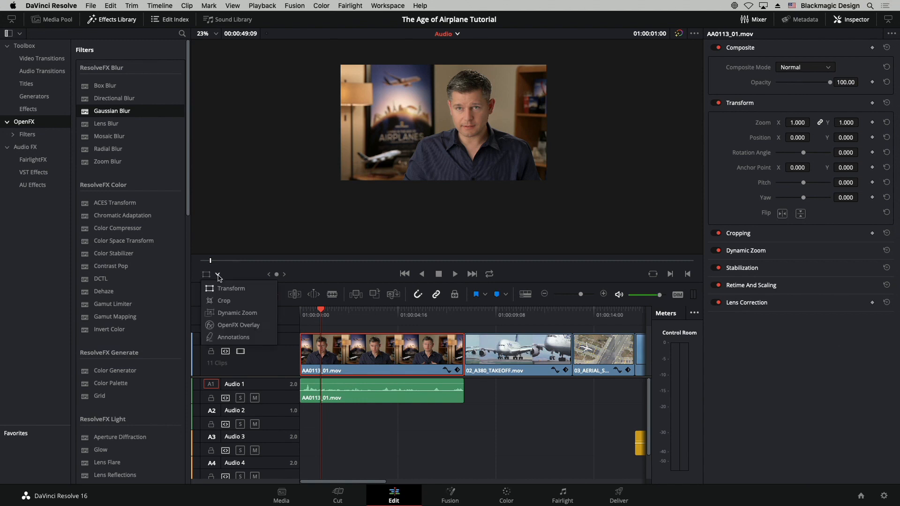
{"action": "left_click", "coordinate": [226, 315]}
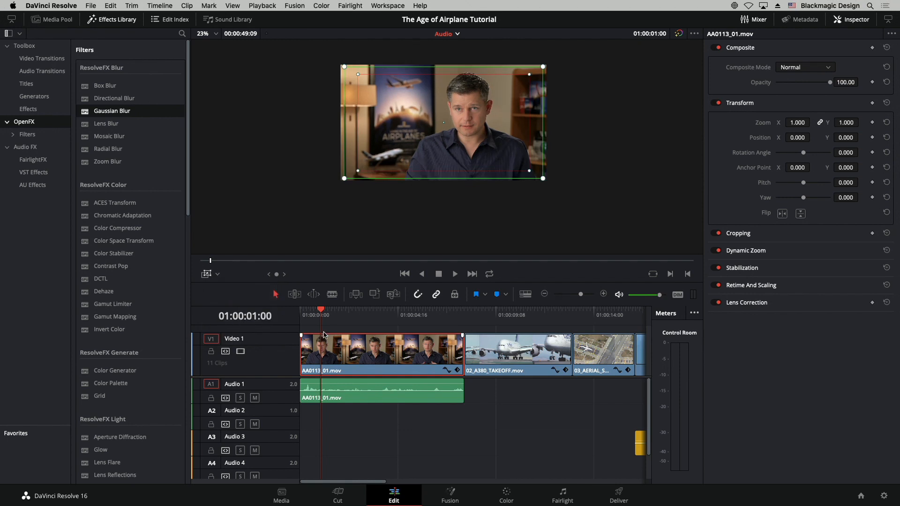
Keyframe all Transform settings of AA0113_01.mov at its first frame and enlarge the green Dynamic Zoom frame to the full picture
{"action": "left_click_drag", "start_coordinate": [322, 311], "coordinate": [297, 311]}
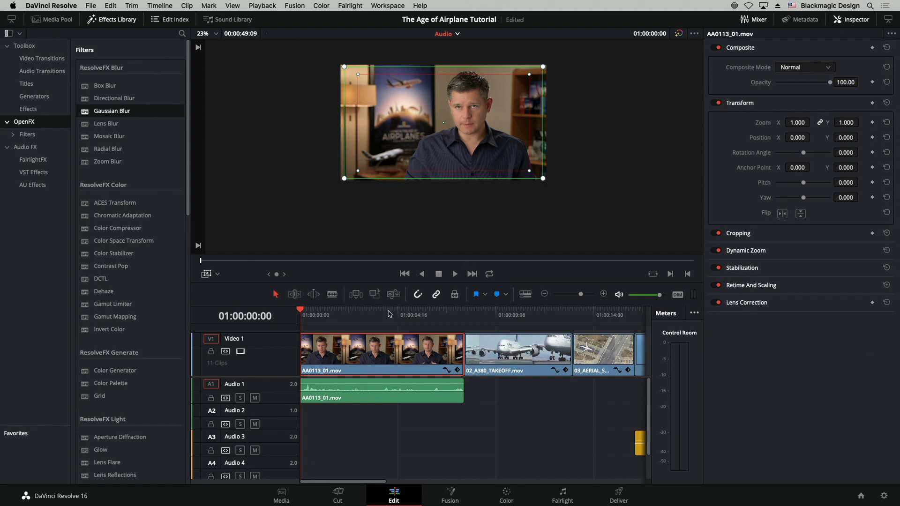
{"action": "left_click_drag", "start_coordinate": [301, 311], "coordinate": [276, 323]}
{"action": "left_click", "coordinate": [873, 102]}
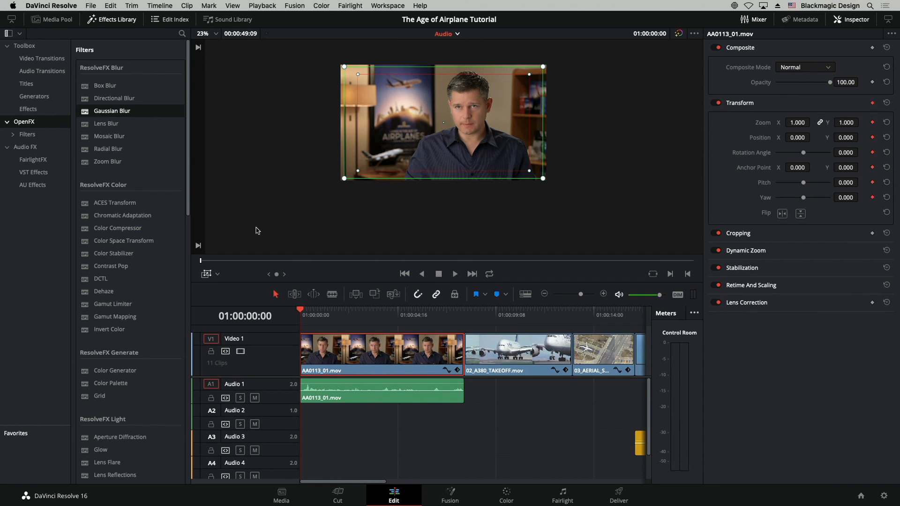
{"action": "left_click_drag", "start_coordinate": [544, 181], "coordinate": [546, 183]}
Move to the clip's last frame at 01:00:07:19 and keyframe all its Transform settings there
{"action": "left_click_drag", "start_coordinate": [432, 321], "coordinate": [464, 314]}
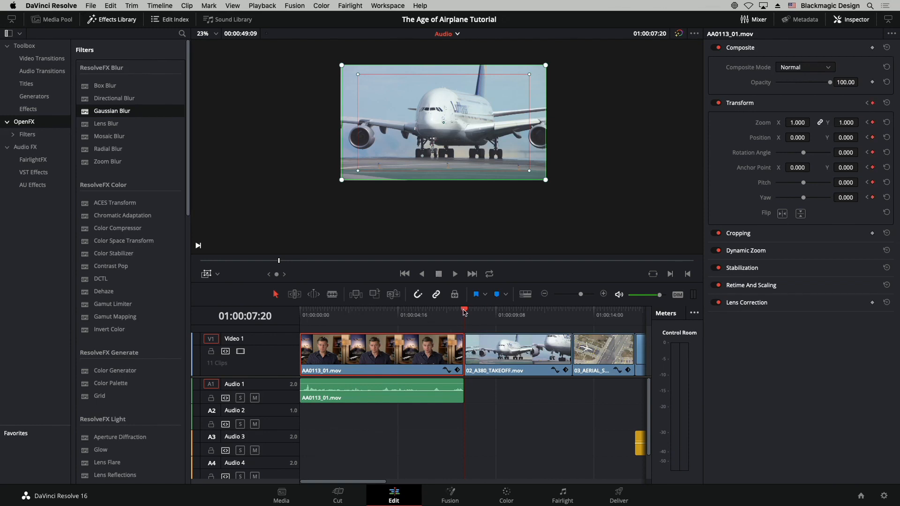
{"action": "left_click_drag", "start_coordinate": [462, 312], "coordinate": [456, 312]}
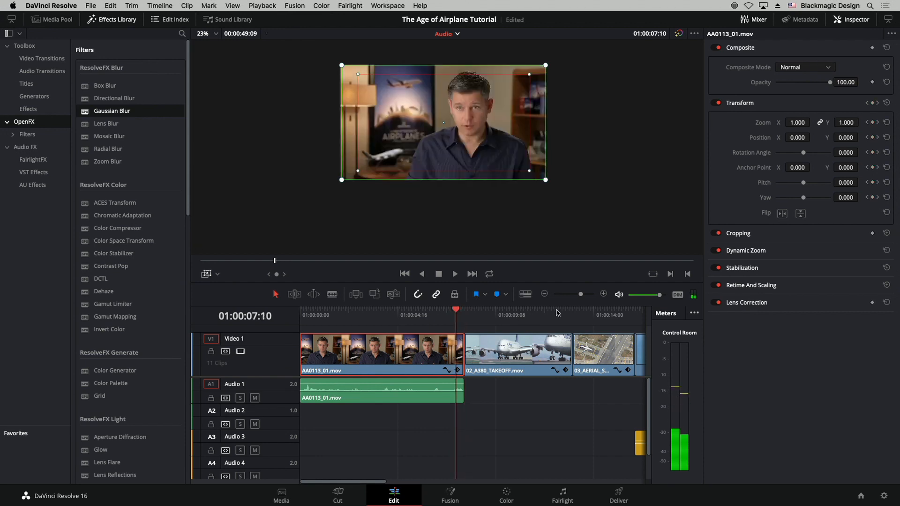
{"action": "key", "text": "super+Down"}
{"action": "key", "text": "super+Up"}
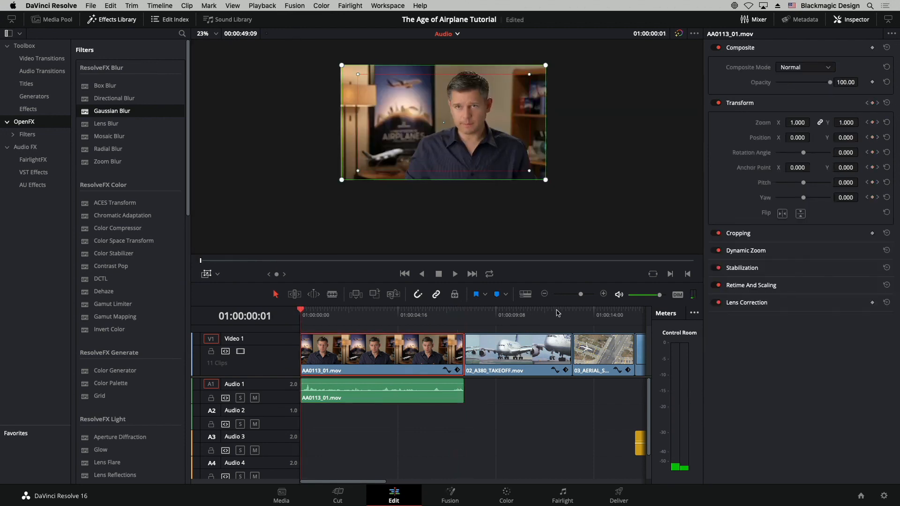
{"action": "key", "text": "super+Down"}
{"action": "key", "text": "super+Up"}
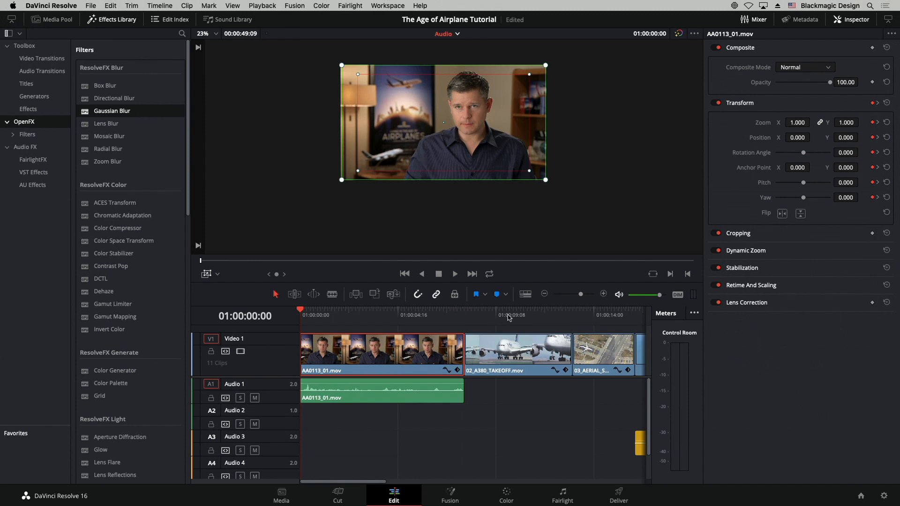
{"action": "left_click", "coordinate": [467, 317]}
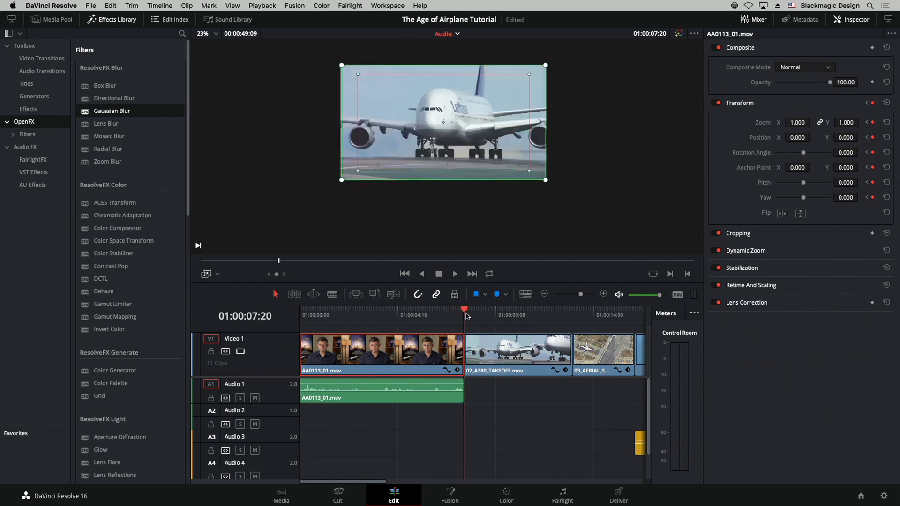
{"action": "key", "text": "Left"}
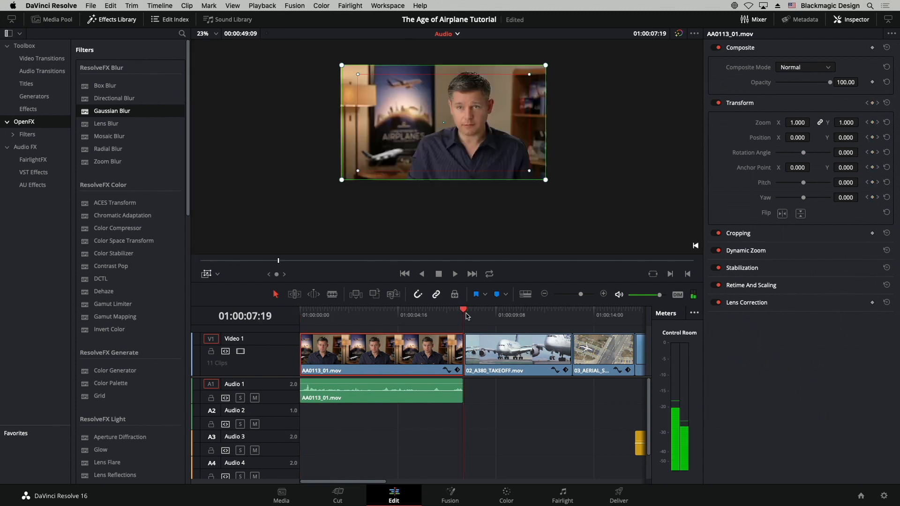
{"action": "left_click", "coordinate": [873, 103]}
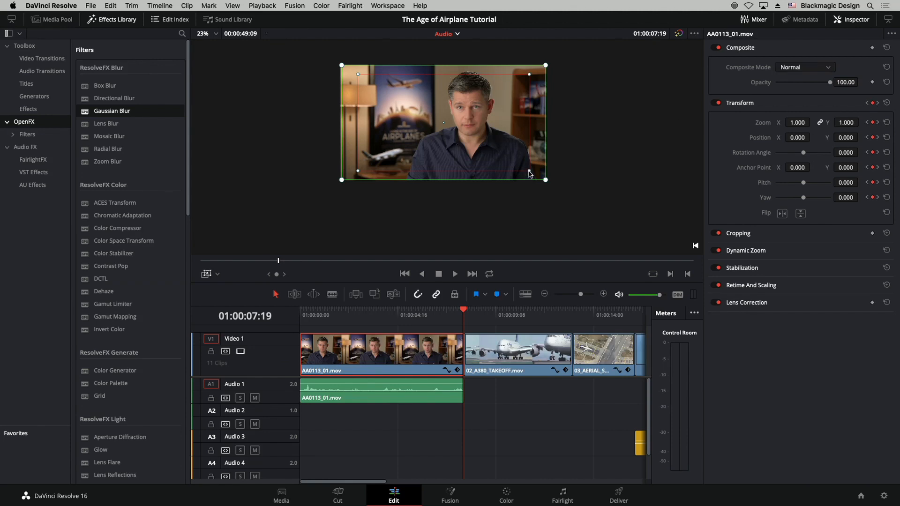
Shrink the red Dynamic Zoom frame slightly and play AA0113_01.mov from its start to check the zoom
{"action": "left_click_drag", "start_coordinate": [529, 172], "coordinate": [524, 167]}
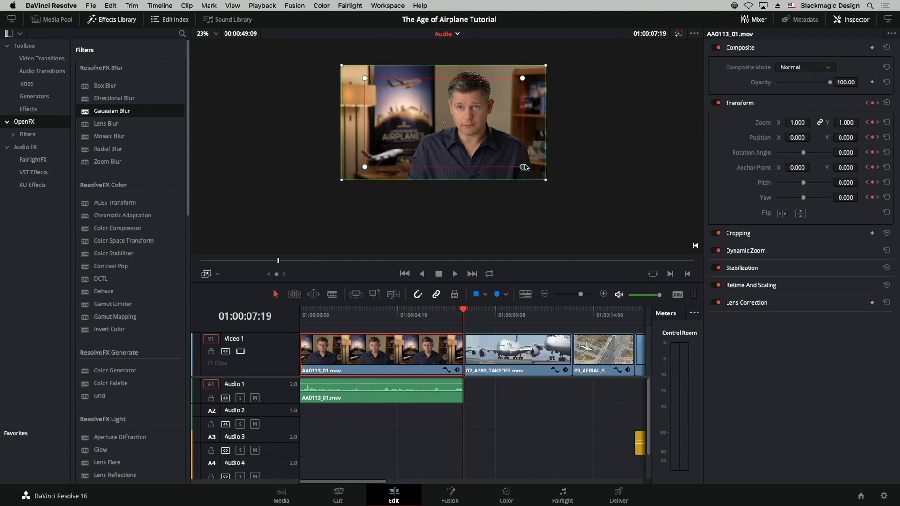
{"action": "left_click_drag", "start_coordinate": [407, 315], "coordinate": [283, 305]}
{"action": "key", "text": "space"}
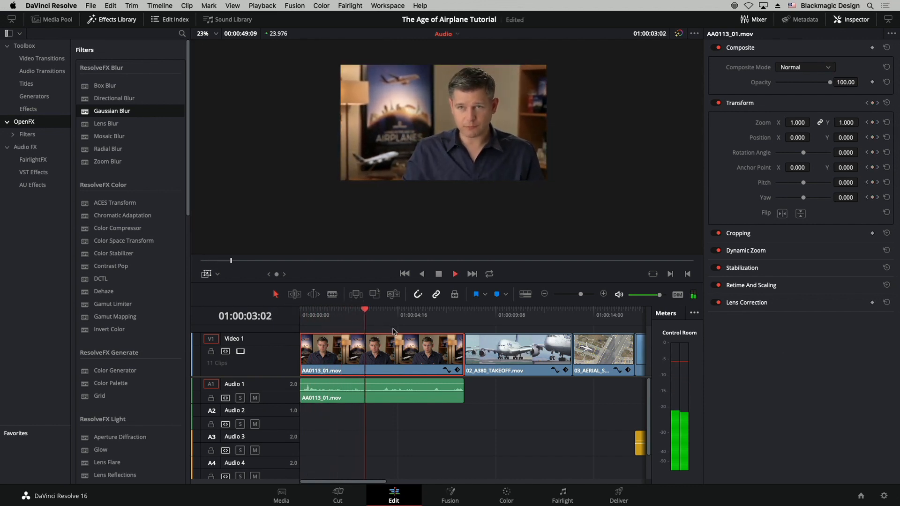
{"action": "key", "text": "space"}
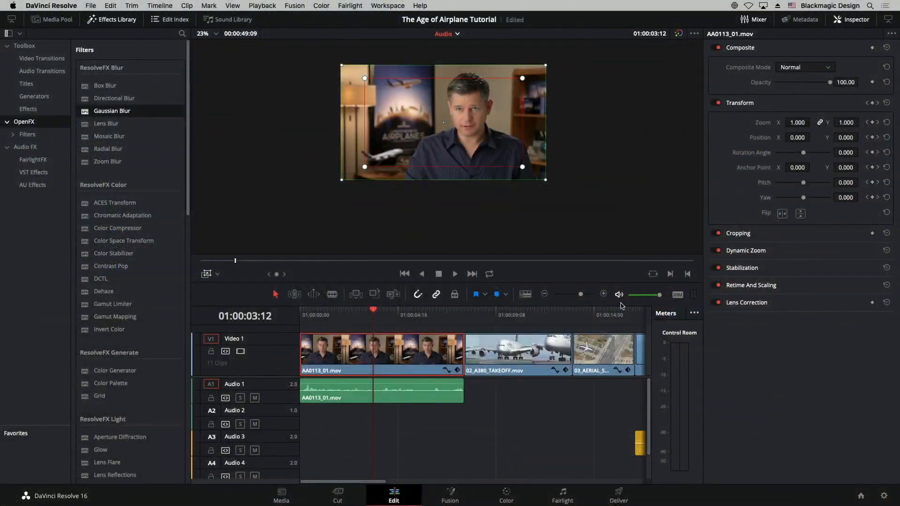
Close the Inspector and Mixer, then select the 05_BAY_AREA_LIGHTS.mov clip at 01:00:35:18 and hide the Dynamic Zoom overlay
{"action": "left_click_drag", "start_coordinate": [570, 296], "coordinate": [578, 297]}
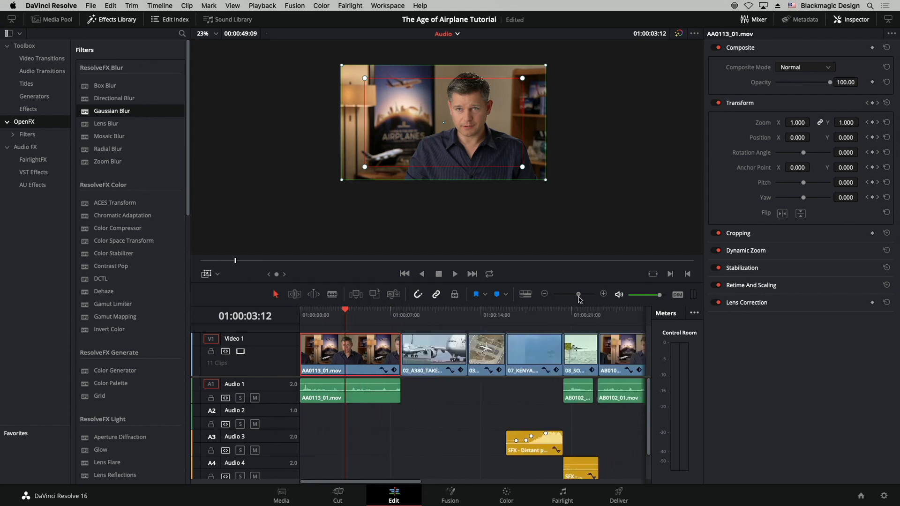
{"action": "left_click", "coordinate": [854, 21]}
{"action": "left_click", "coordinate": [761, 20]}
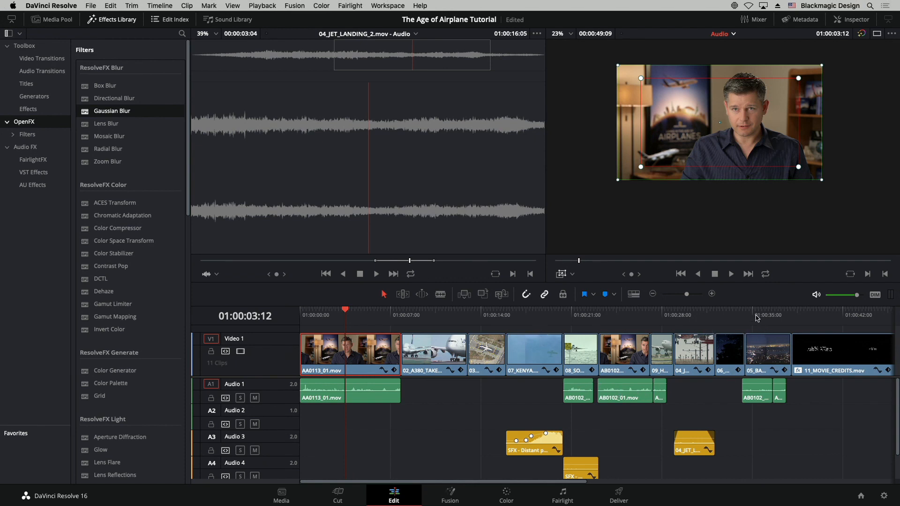
{"action": "left_click_drag", "start_coordinate": [756, 318], "coordinate": [763, 315]}
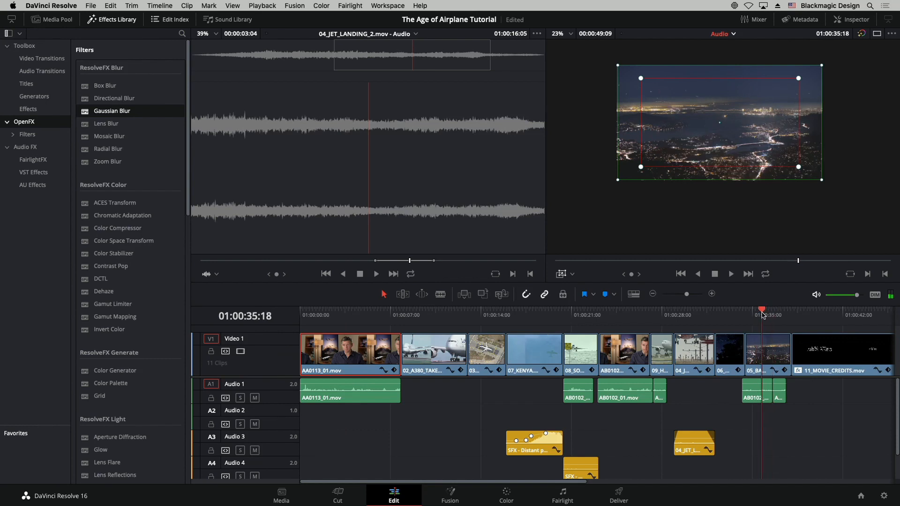
{"action": "left_click", "coordinate": [777, 357]}
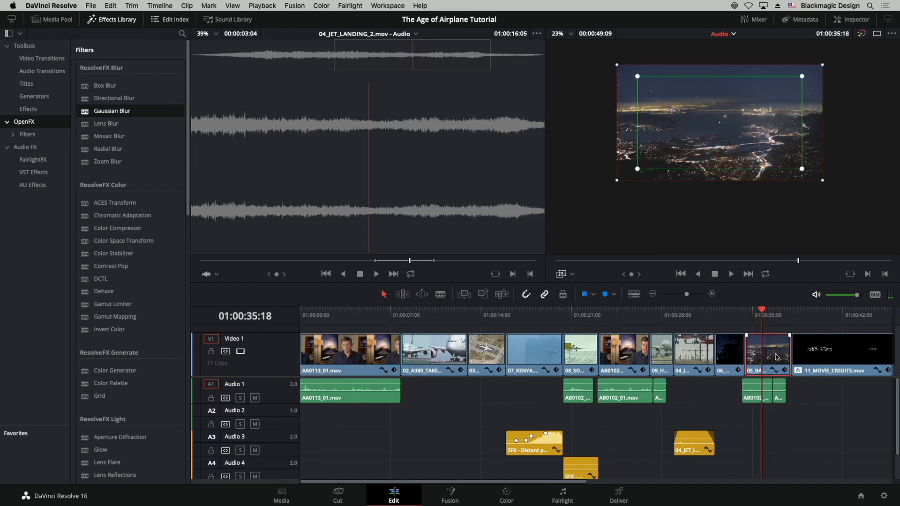
{"action": "left_click", "coordinate": [562, 274]}
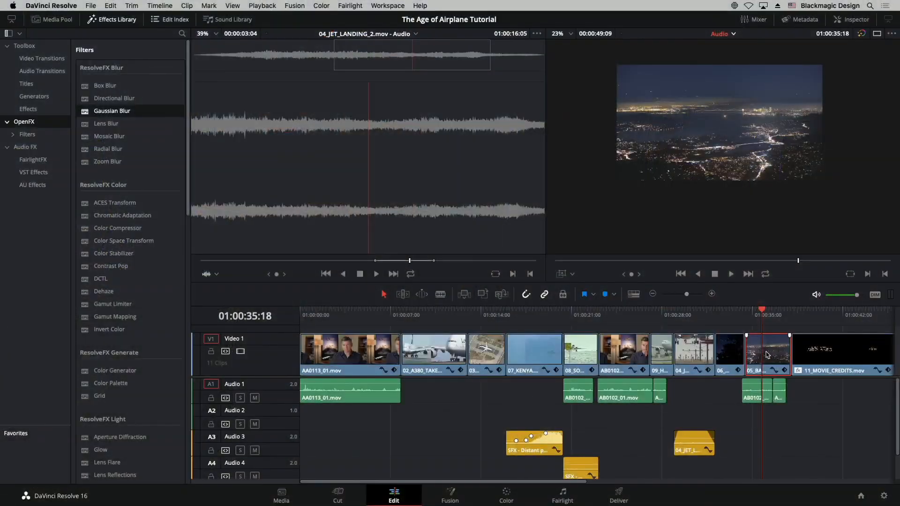
Change the speed of 05_BAY_AREA_LIGHTS.mov to 200% with Ripple sequence enabled
{"action": "right_click", "coordinate": [774, 357]}
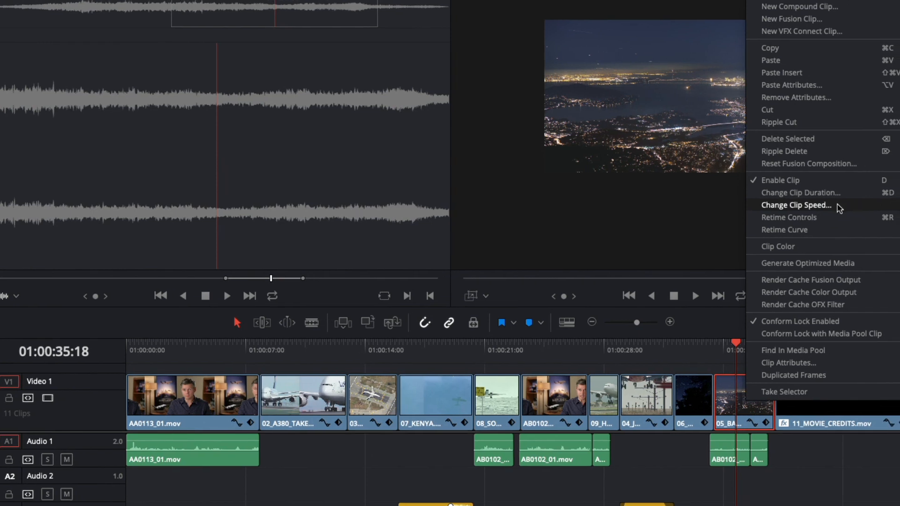
{"action": "left_click", "coordinate": [800, 206]}
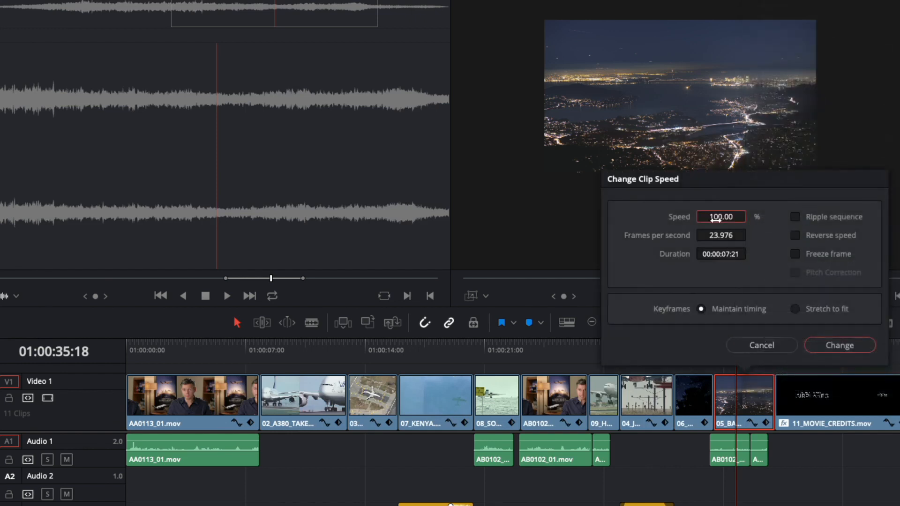
{"action": "left_click", "coordinate": [735, 216]}
{"action": "type", "text": "200"}
{"action": "left_click", "coordinate": [795, 219]}
{"action": "left_click", "coordinate": [839, 346]}
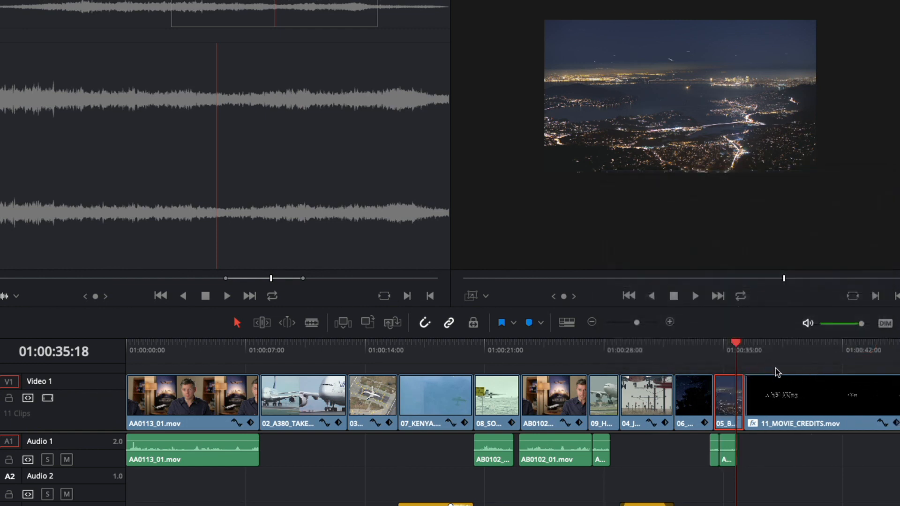
Play the timeline from just before the sped-up Bay Area clip to review its new speed
{"action": "left_click", "coordinate": [709, 346]}
{"action": "key", "text": "space"}
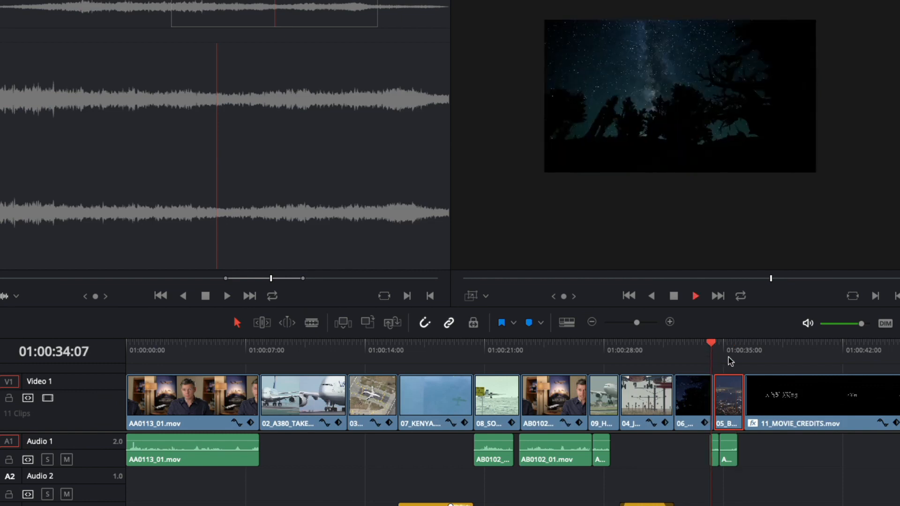
{"action": "key", "text": "space"}
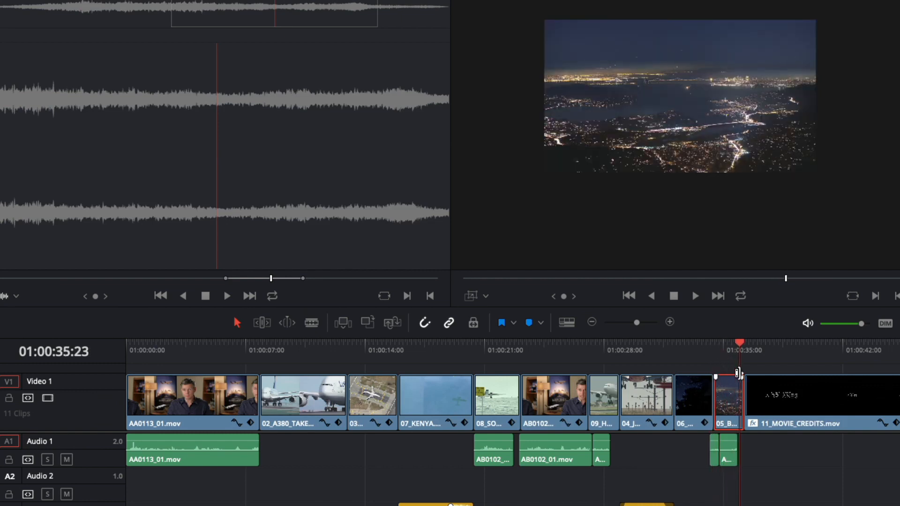
Enlarge the timeline around 05_BAY_AREA_LIGHTS.mov, park at 01:00:35:11 and show the clip's Retime Controls
{"action": "left_click_drag", "start_coordinate": [726, 346], "coordinate": [731, 346]}
{"action": "key", "text": "ctrl+equal"}
{"action": "key", "text": "ctrl+equal"}
{"action": "key", "text": "ctrl+equal"}
{"action": "key", "text": "ctrl+equal"}
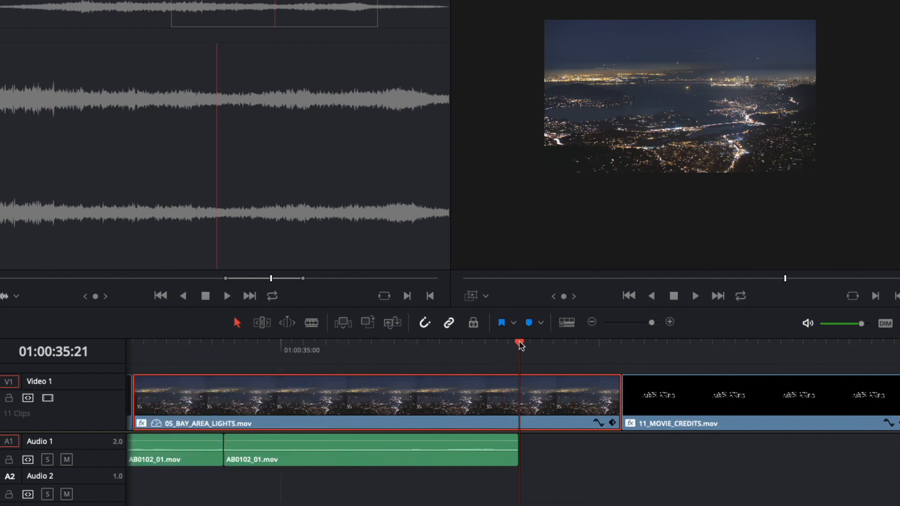
{"action": "left_click_drag", "start_coordinate": [519, 343], "coordinate": [405, 352]}
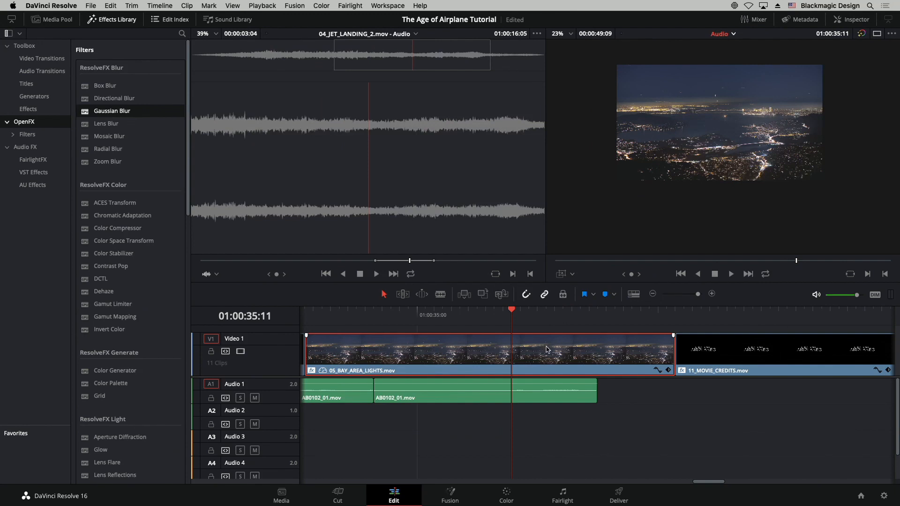
{"action": "right_click", "coordinate": [546, 350]}
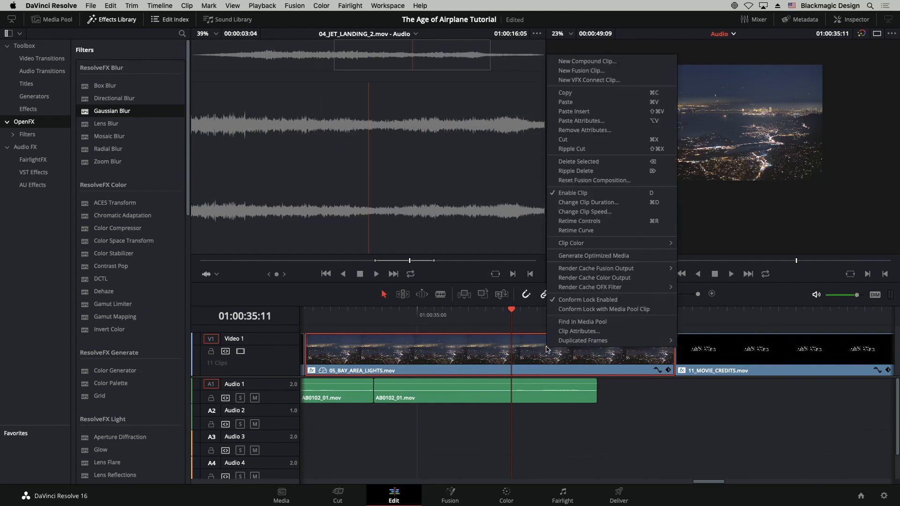
{"action": "left_click", "coordinate": [592, 221]}
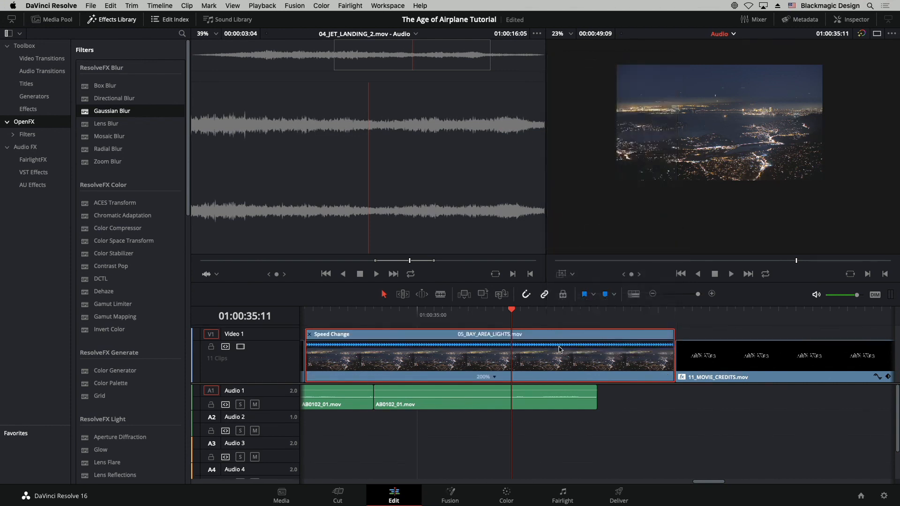
Park at 01:00:35:15 and add a speed point to the 05_BAY_AREA_LIGHTS.mov clip there
{"action": "left_click", "coordinate": [494, 377]}
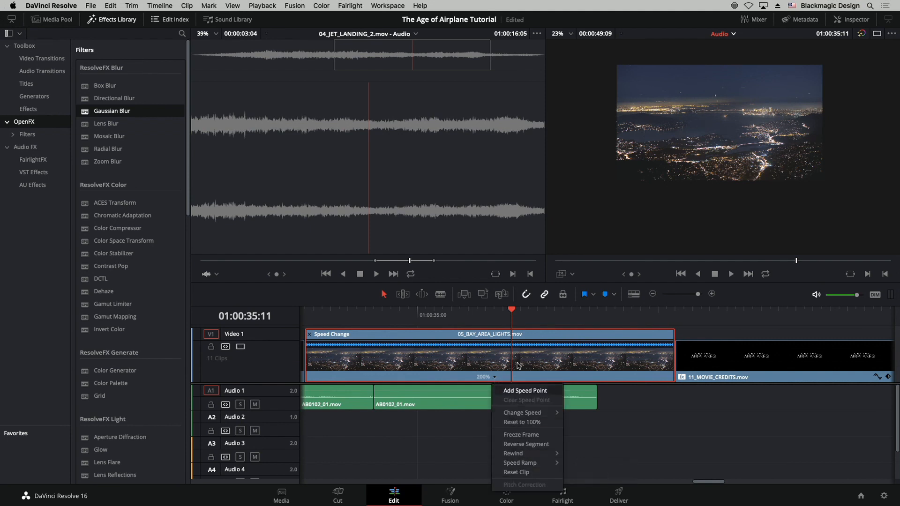
{"action": "left_click", "coordinate": [513, 311]}
{"action": "left_click_drag", "start_coordinate": [512, 311], "coordinate": [544, 313]}
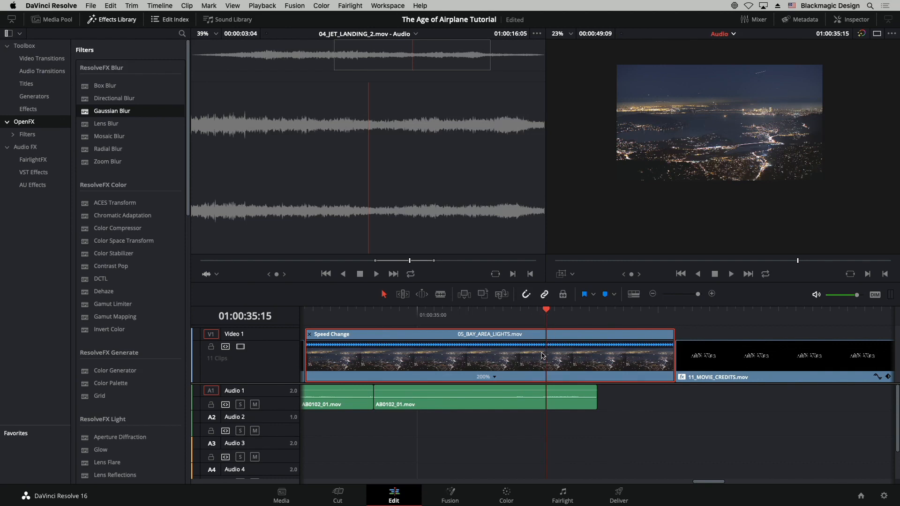
{"action": "left_click", "coordinate": [495, 378]}
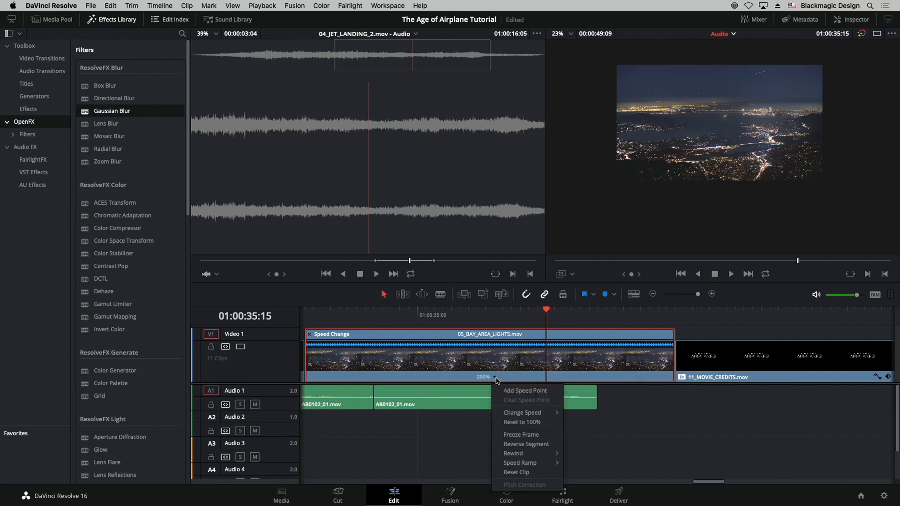
{"action": "left_click", "coordinate": [525, 391]}
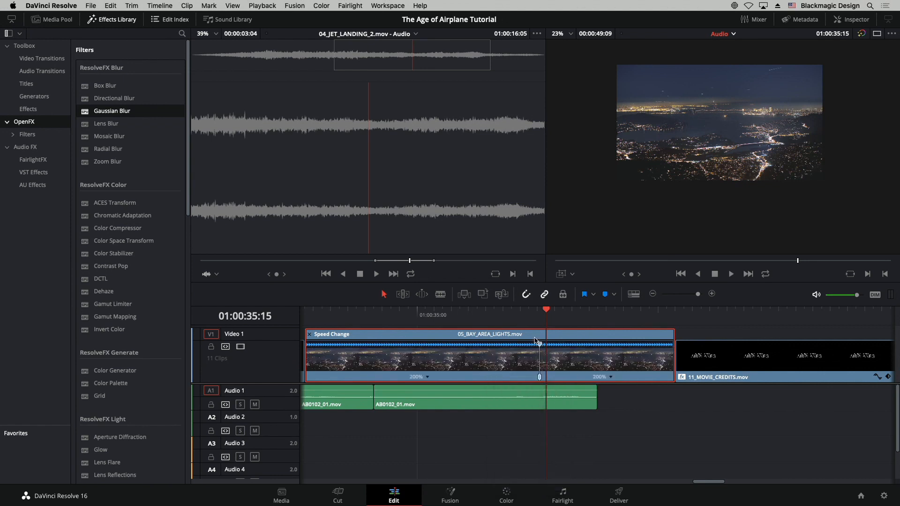
Change the speed of the clip segment after the speed point to 100%
{"action": "left_click", "coordinate": [611, 378]}
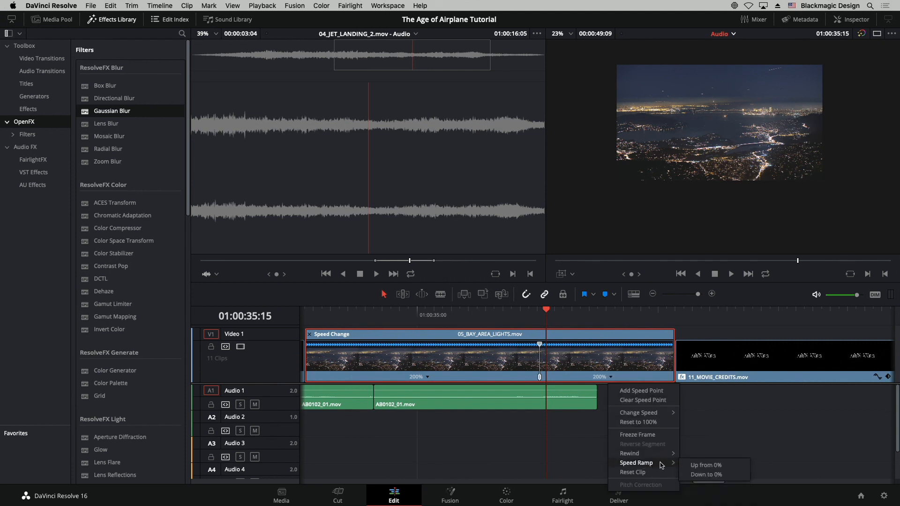
{"action": "mouse_move", "coordinate": [654, 412]}
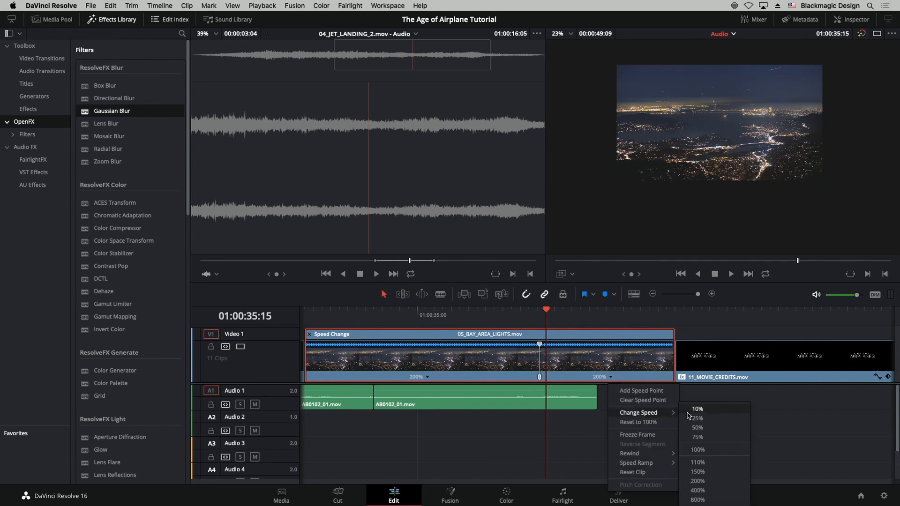
{"action": "left_click", "coordinate": [698, 450]}
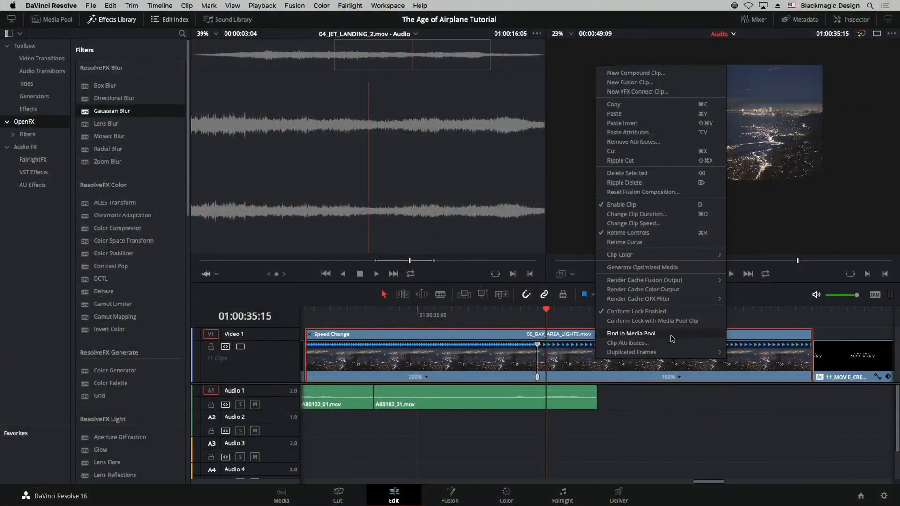
Show the Retime Curve of 05_BAY_AREA_LIGHTS.mov and enlarge the Video 1 track and timeline area to fit the whole curve
{"action": "left_click", "coordinate": [624, 243]}
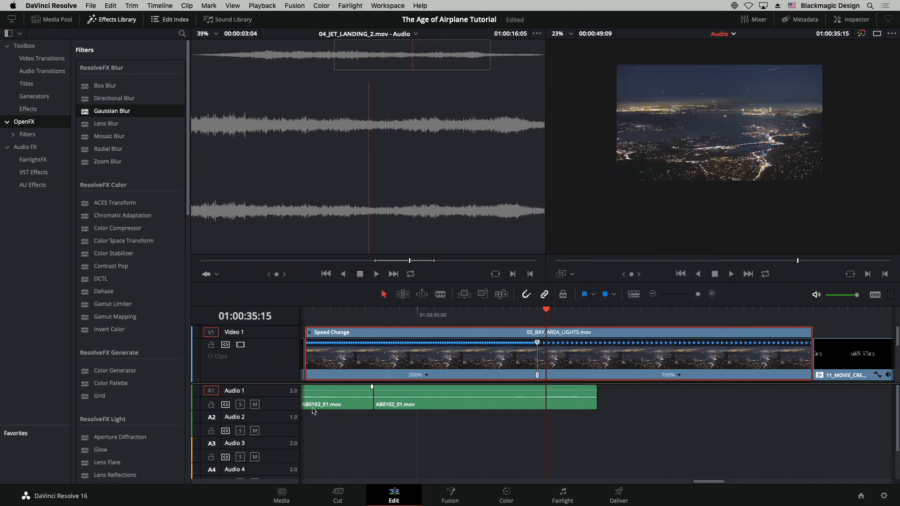
{"action": "left_click_drag", "start_coordinate": [286, 383], "coordinate": [277, 469]}
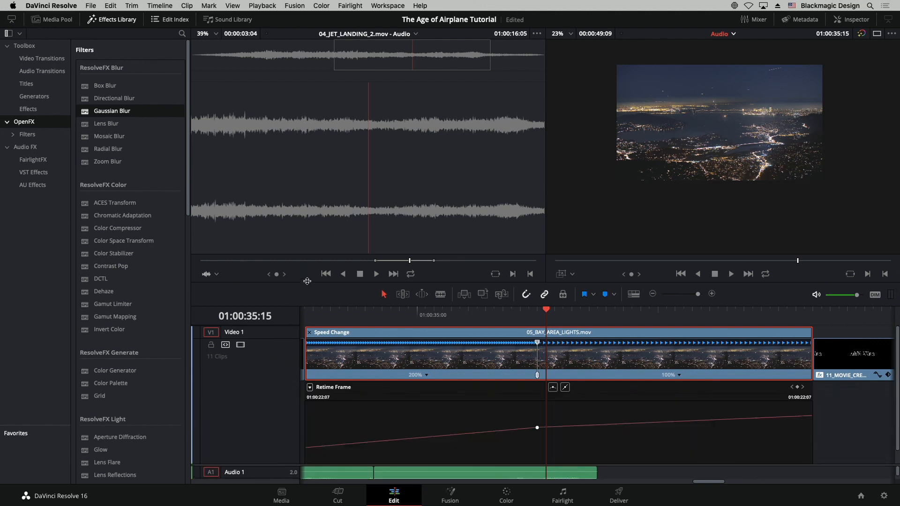
{"action": "left_click_drag", "start_coordinate": [307, 281], "coordinate": [334, 245]}
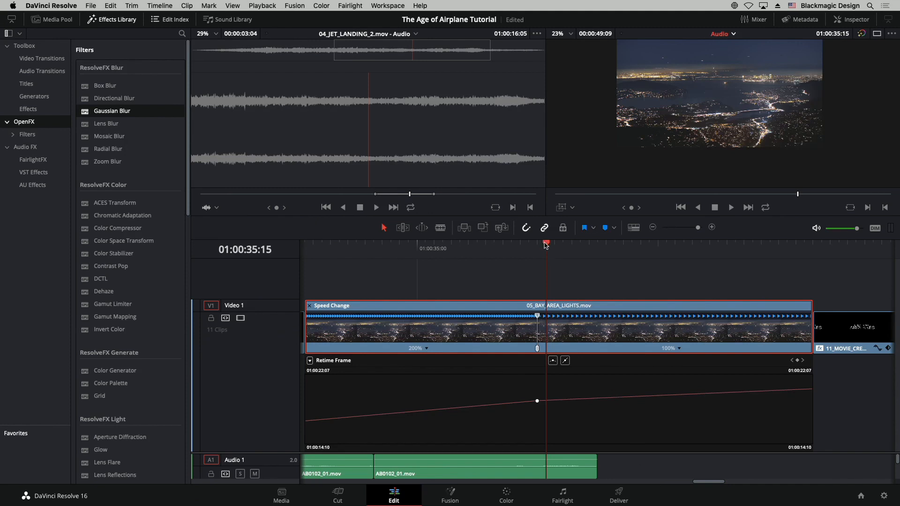
Smooth the Retime Frame curve's speed point with Bezier handles and lengthen them for a more gradual speed transition
{"action": "left_click_drag", "start_coordinate": [546, 244], "coordinate": [466, 245]}
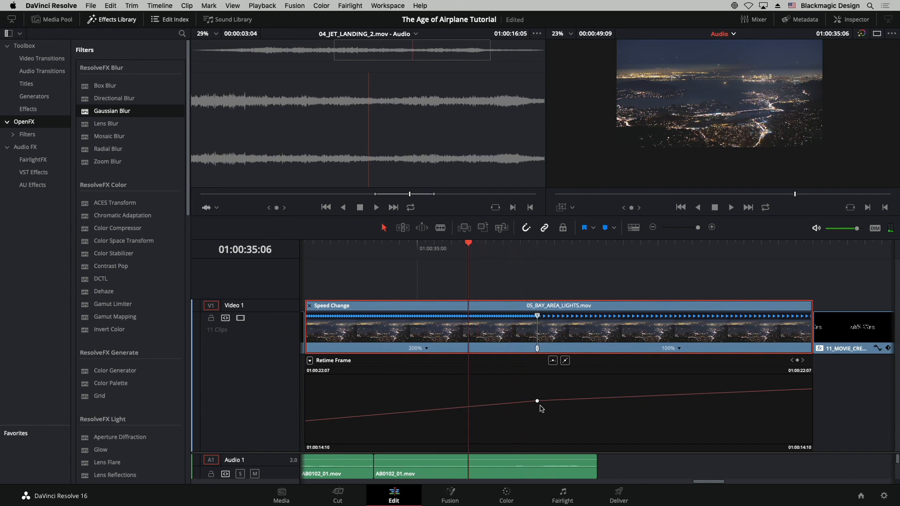
{"action": "left_click", "coordinate": [537, 401]}
{"action": "left_click", "coordinate": [552, 361]}
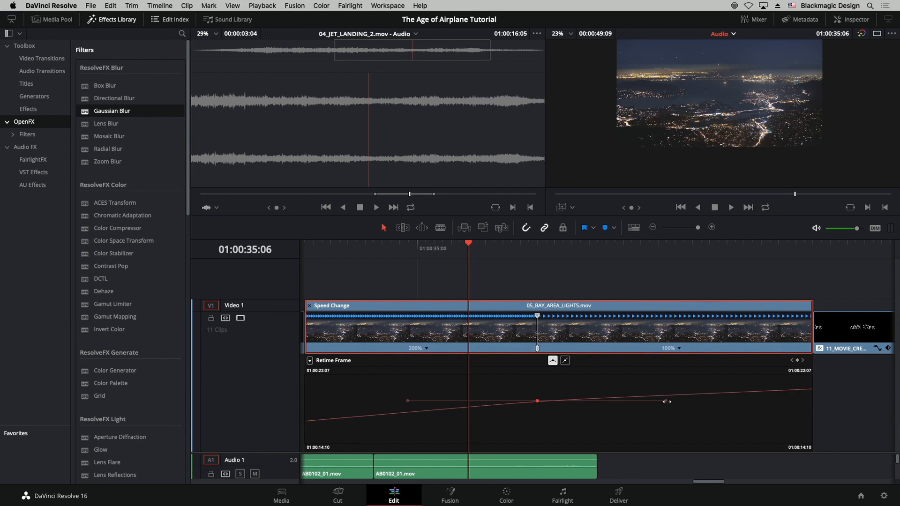
{"action": "left_click_drag", "start_coordinate": [686, 401], "coordinate": [755, 401]}
Play the clip from 01:00:34:19 past the speed point to review the smoothed speed change
{"action": "left_click_drag", "start_coordinate": [468, 244], "coordinate": [370, 248]}
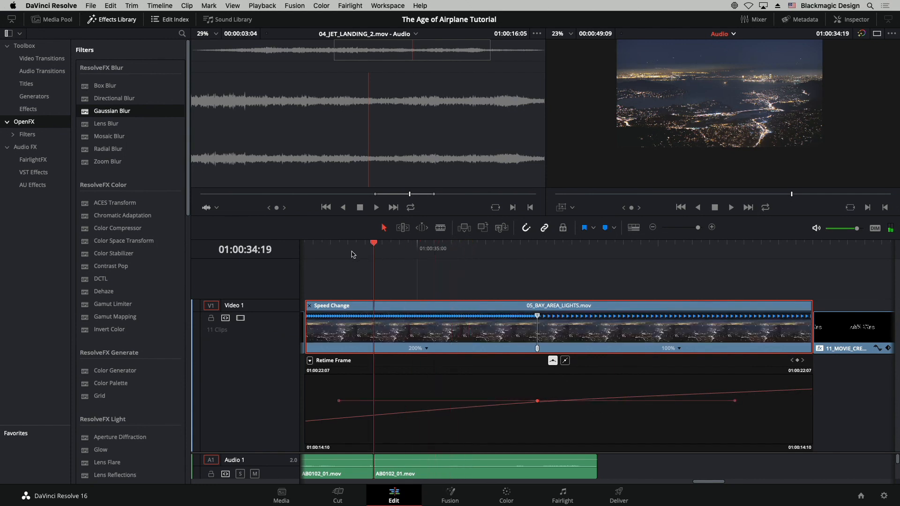
{"action": "key", "text": "space"}
{"action": "key", "text": "space"}
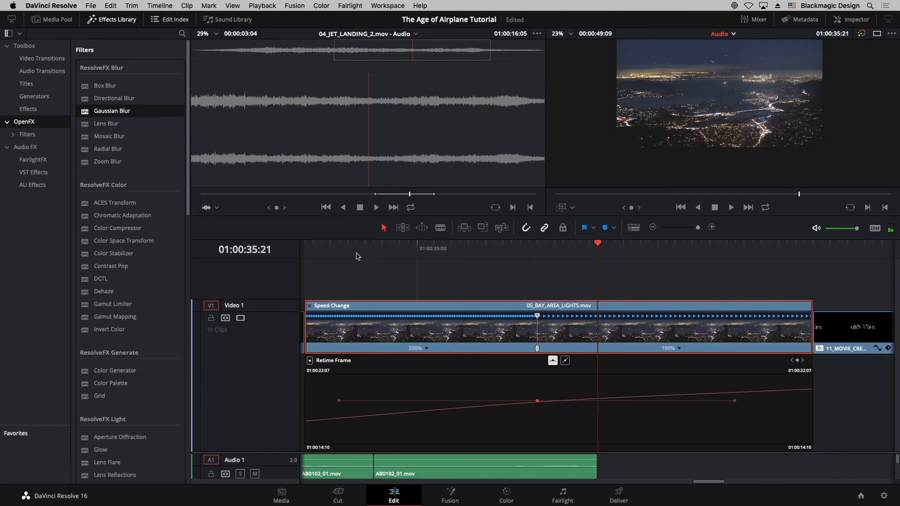